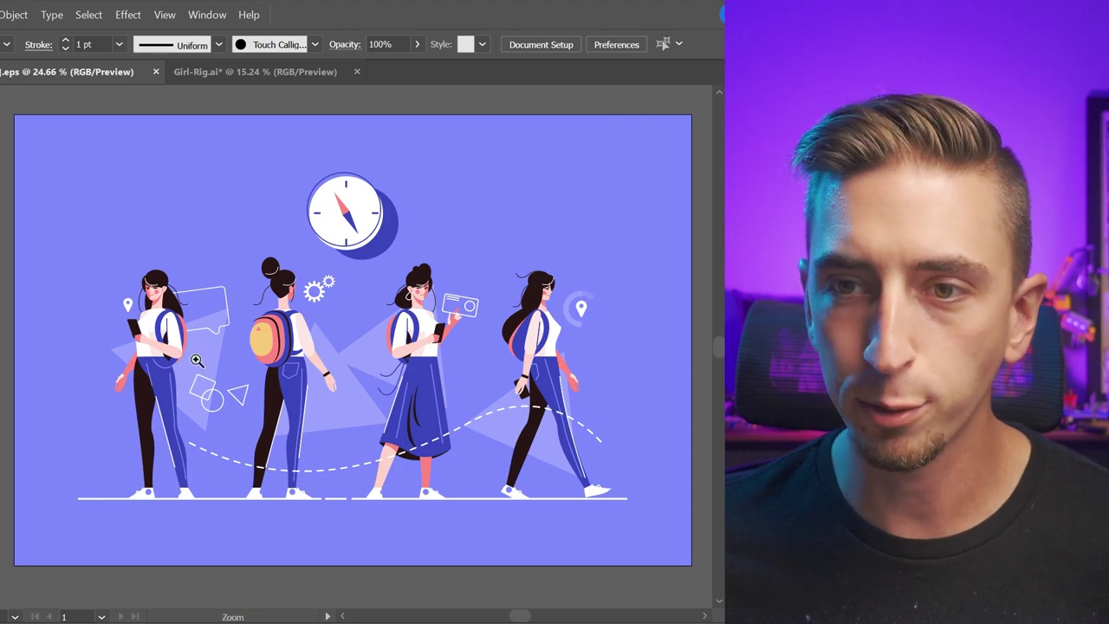
Examine the four character poses in the source EPS artwork up close, from the walking figure back to the front-facing one
{"action": "key", "text": "z"}
{"action": "left_click_drag", "start_coordinate": [178, 354], "coordinate": [267, 336]}
{"action": "key", "text": "space"}
{"action": "left_click_drag", "start_coordinate": [384, 326], "coordinate": [152, 282]}
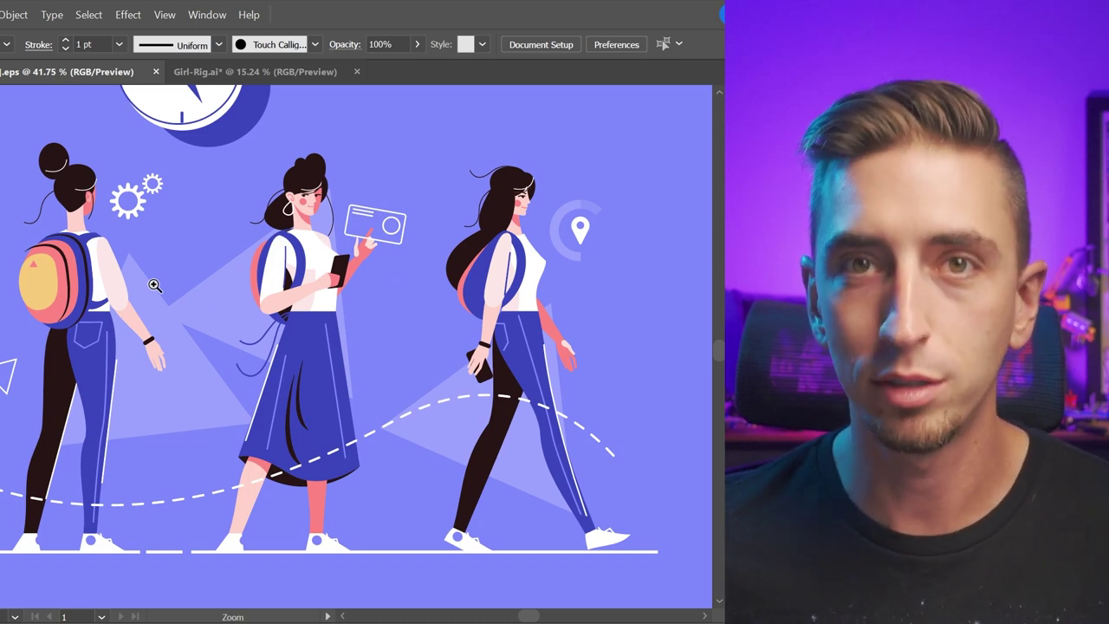
{"action": "left_click_drag", "start_coordinate": [576, 423], "coordinate": [648, 405]}
{"action": "left_click_drag", "start_coordinate": [576, 395], "coordinate": [486, 364]}
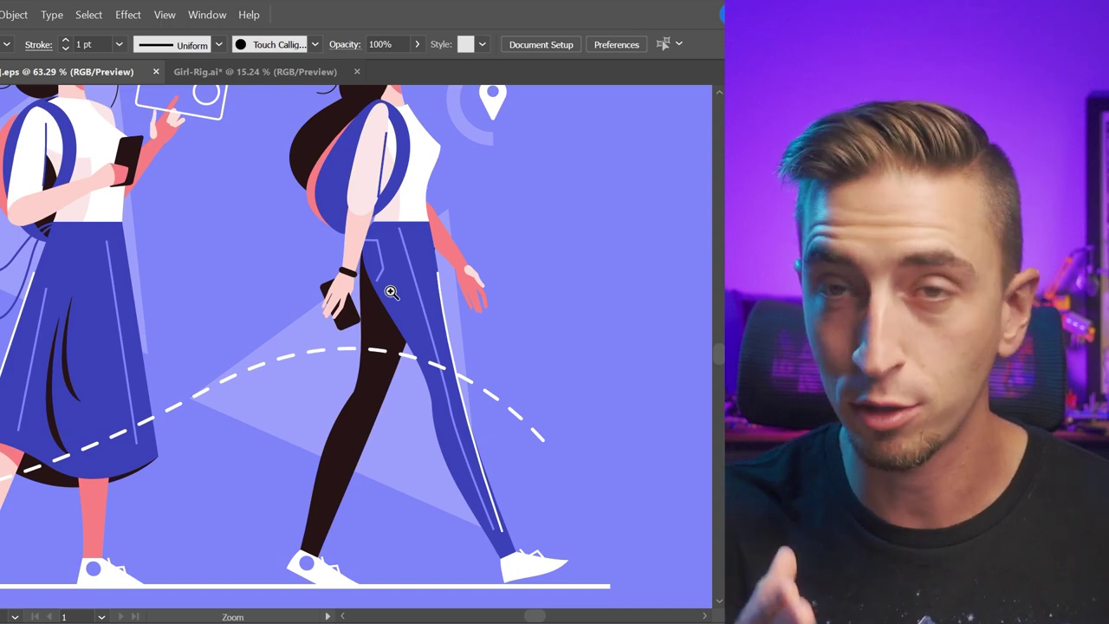
{"action": "left_click_drag", "start_coordinate": [167, 310], "coordinate": [423, 341]}
{"action": "left_click_drag", "start_coordinate": [299, 334], "coordinate": [356, 352]}
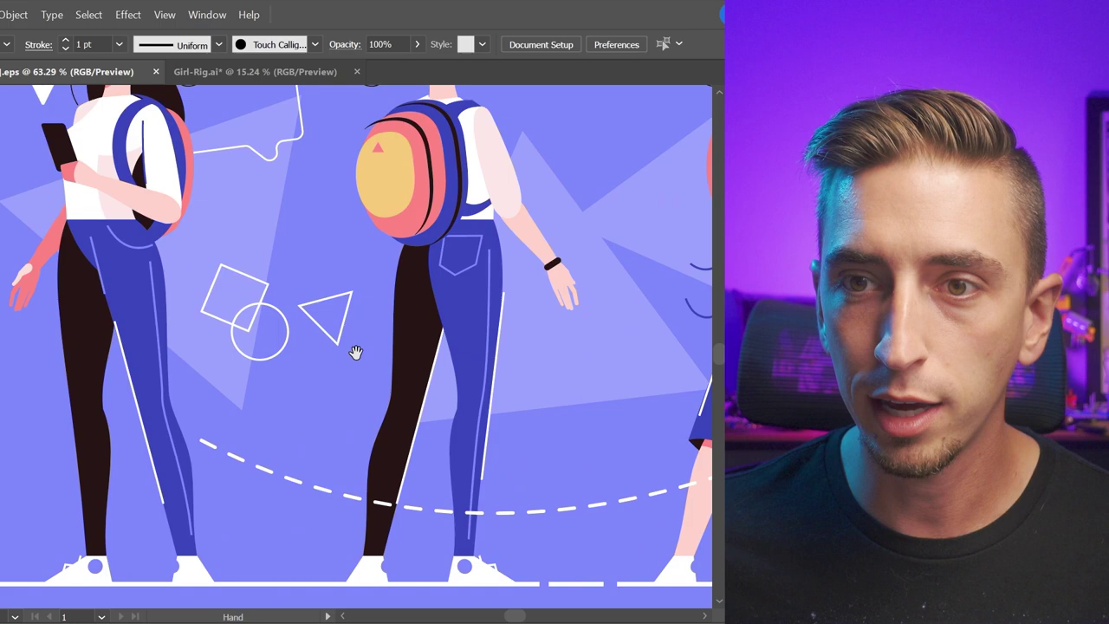
{"action": "left_click_drag", "start_coordinate": [419, 312], "coordinate": [380, 312]}
{"action": "scroll", "coordinate": [379, 312], "scroll_direction": "down", "scroll_amount": 2}
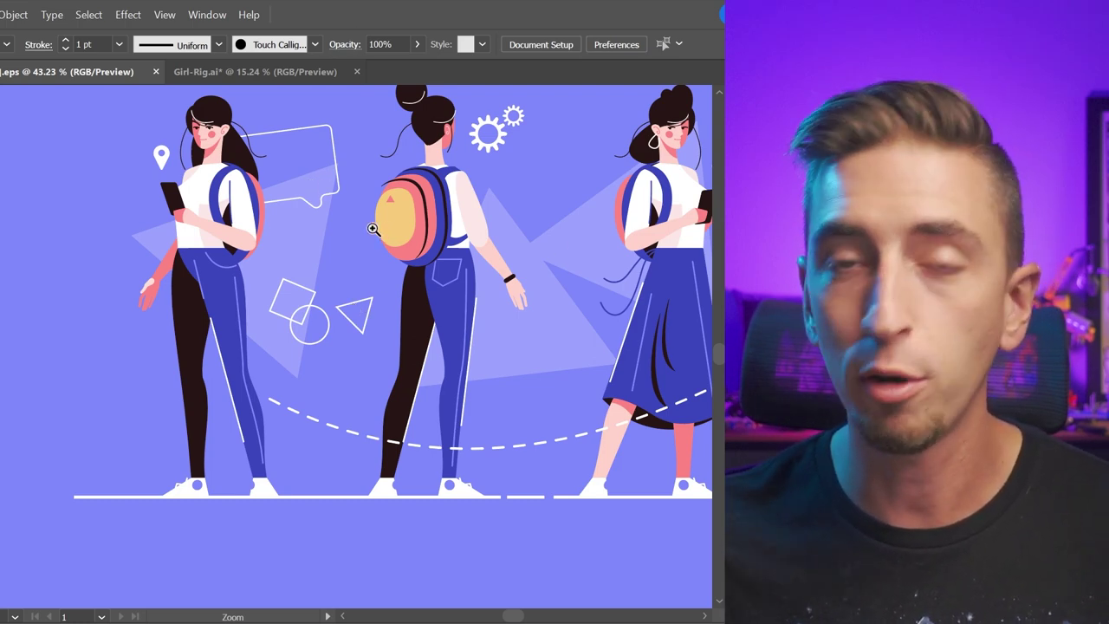
Open the Girl-Rig.ai document and examine the side-view character with its straightened arm and legs
{"action": "left_click", "coordinate": [227, 72]}
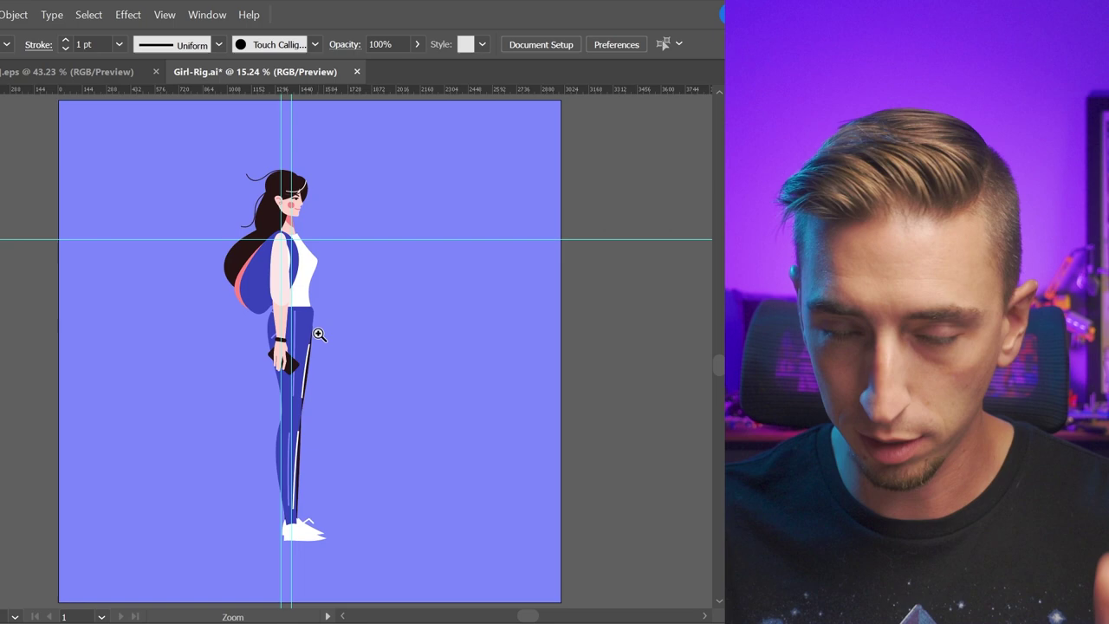
{"action": "left_click_drag", "start_coordinate": [302, 300], "coordinate": [411, 284]}
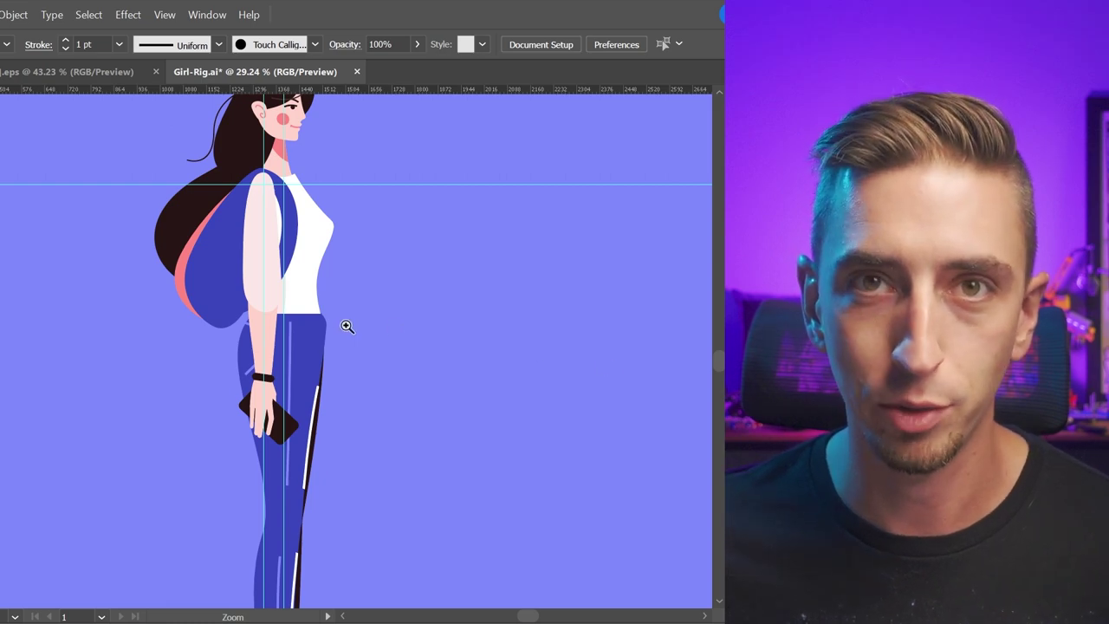
{"action": "left_click_drag", "start_coordinate": [312, 244], "coordinate": [283, 245]}
{"action": "key", "text": "v"}
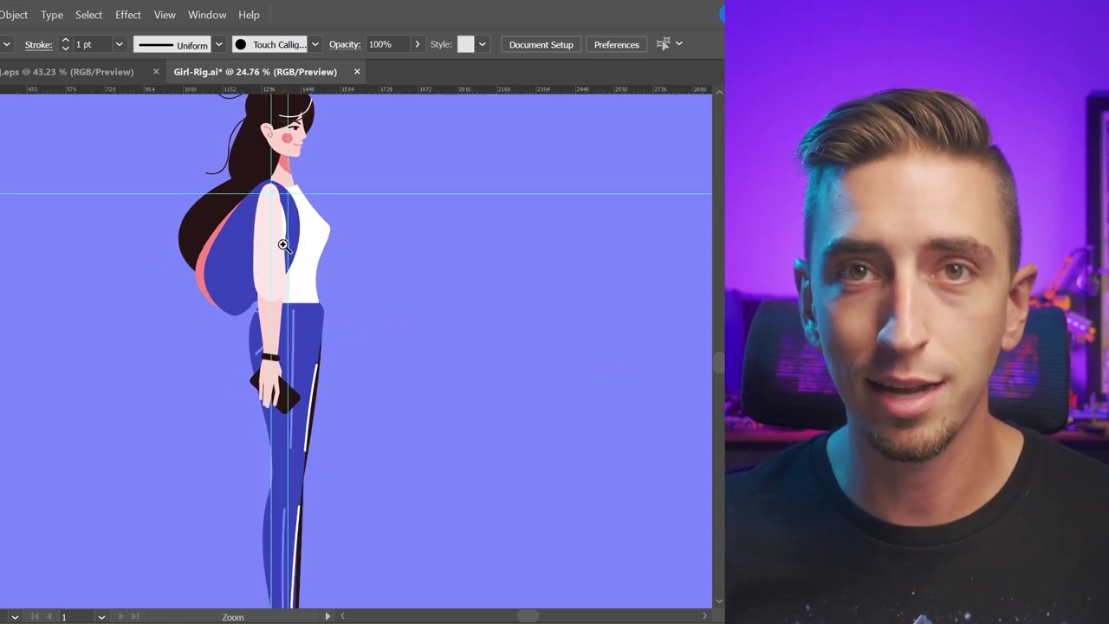
{"action": "key", "text": "z"}
Switch to After Effects and review the Girl-Rig composition's layer list, from Layer 28 down to BG
{"action": "key", "text": "alt+Tab"}
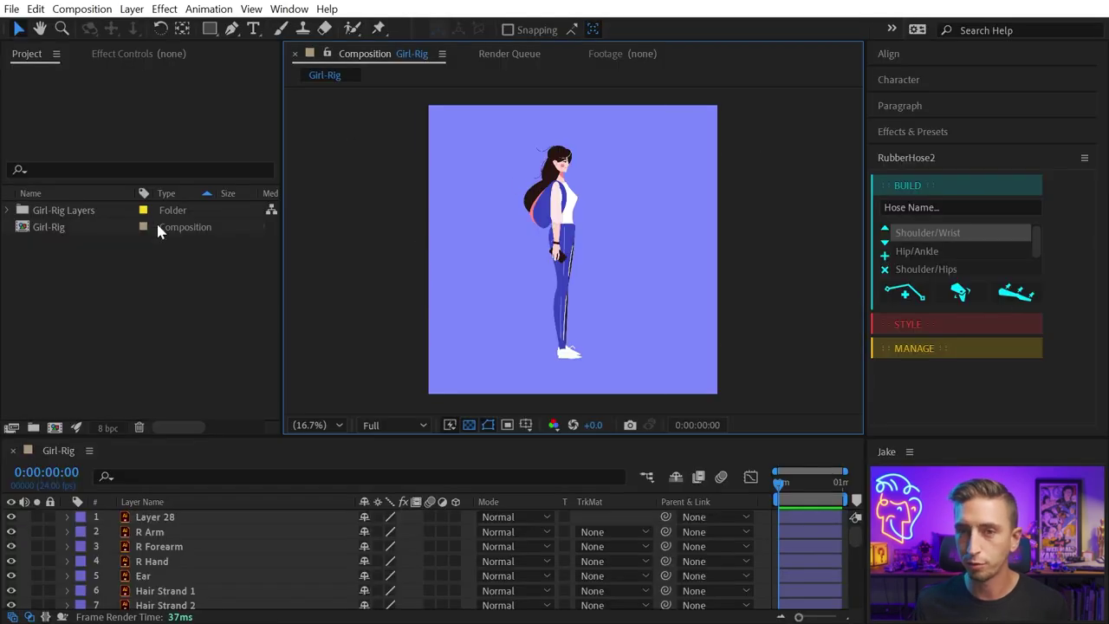
{"action": "scroll", "coordinate": [267, 541], "scroll_direction": "down", "scroll_amount": 5}
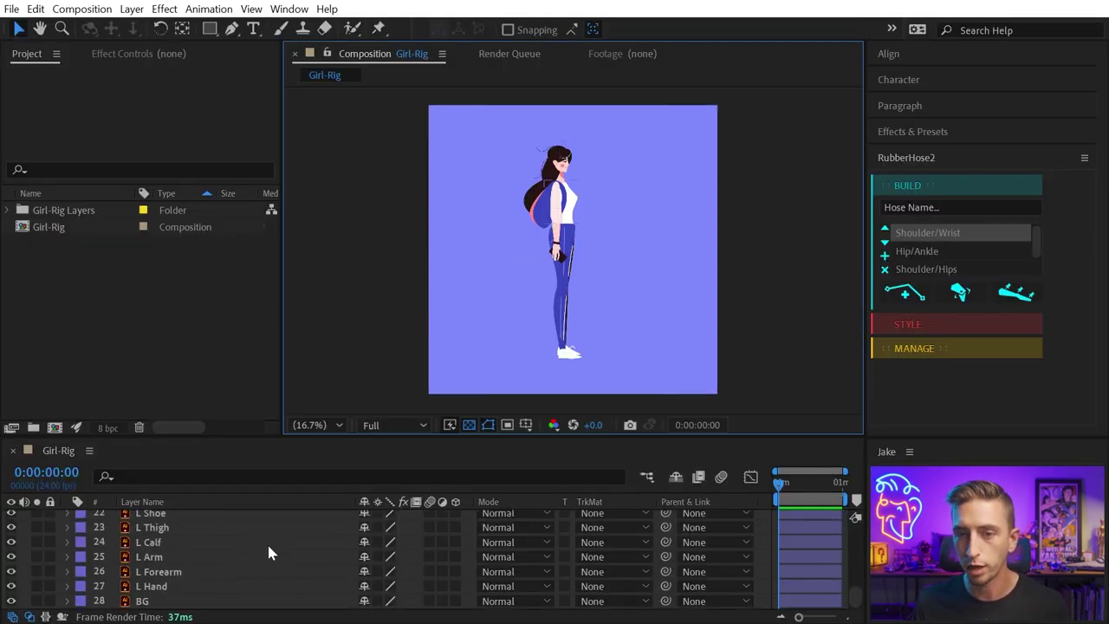
{"action": "scroll", "coordinate": [263, 548], "scroll_direction": "up", "scroll_amount": 5}
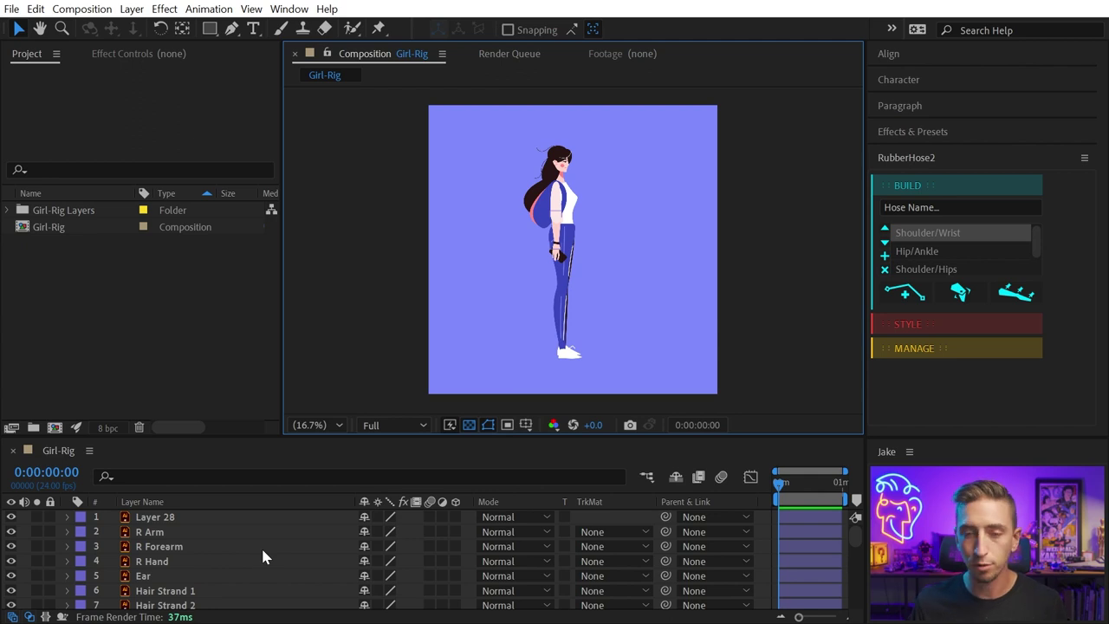
{"action": "left_click", "coordinate": [159, 520]}
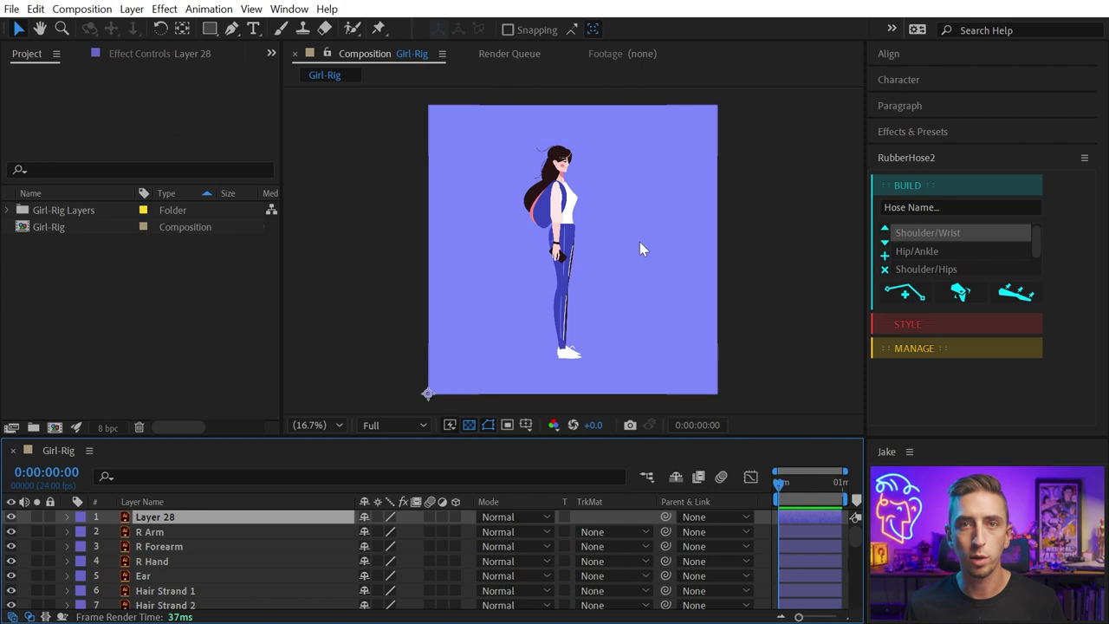
Duplicate the Girl-Rig composition and rename the copy Girl-Rig Reference
{"action": "left_click", "coordinate": [55, 232]}
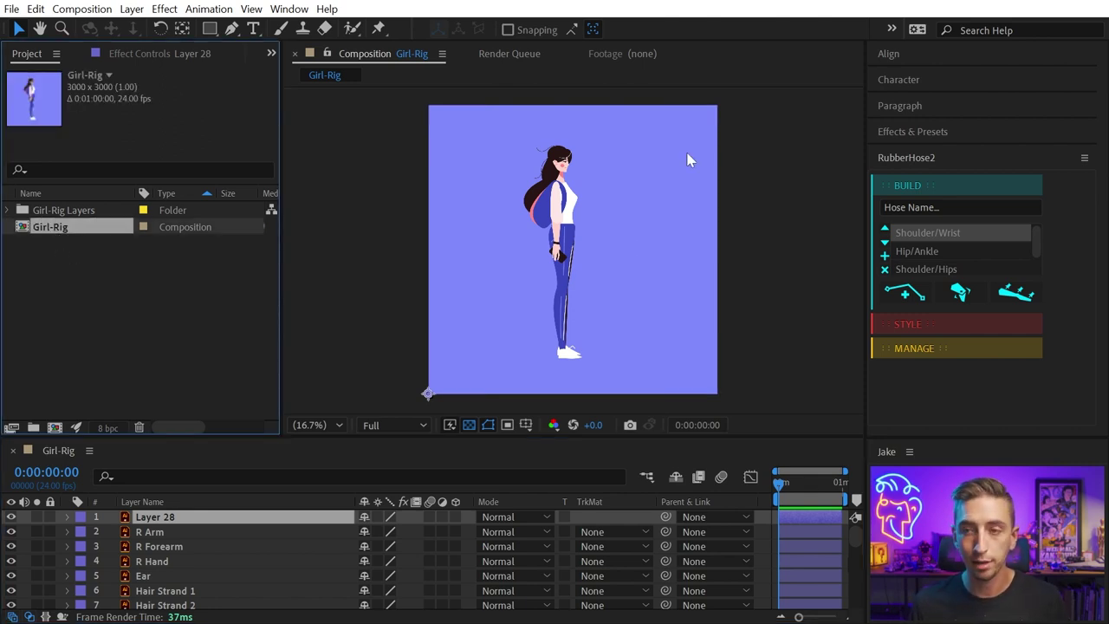
{"action": "key", "text": "ctrl+d"}
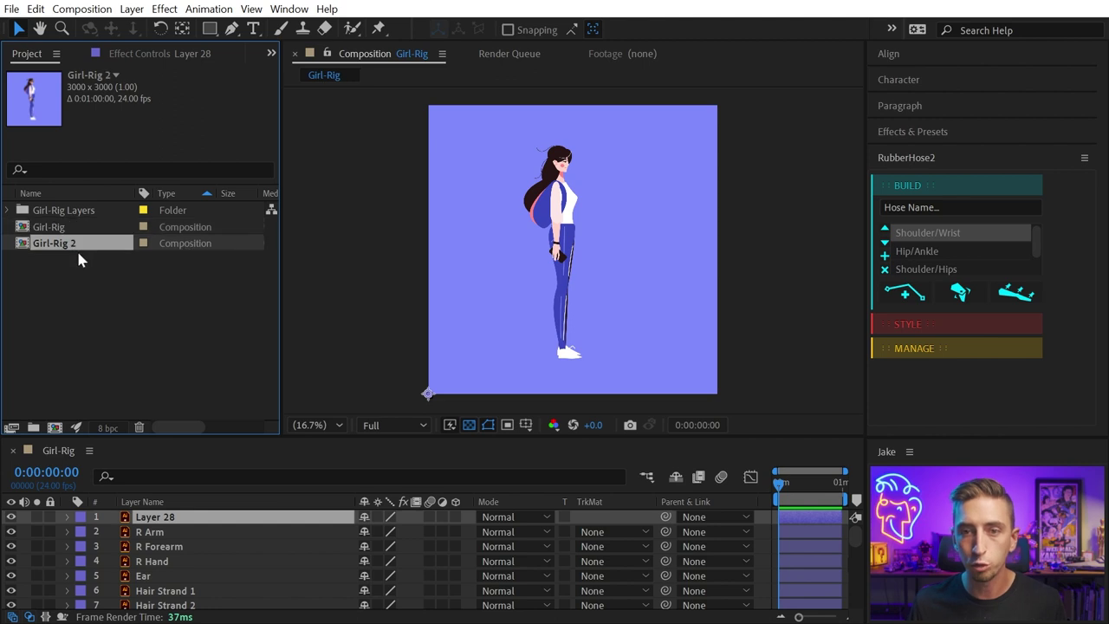
{"action": "key", "text": "Return"}
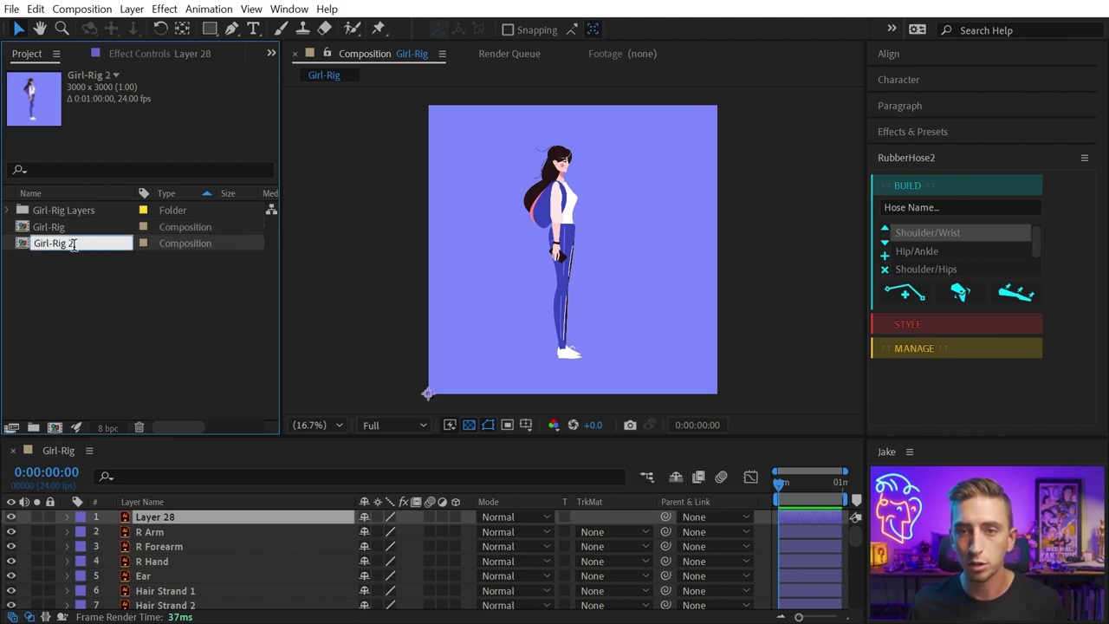
{"action": "key", "text": "BackSpace"}
{"action": "type", "text": "Reference"}
{"action": "key", "text": "Return"}
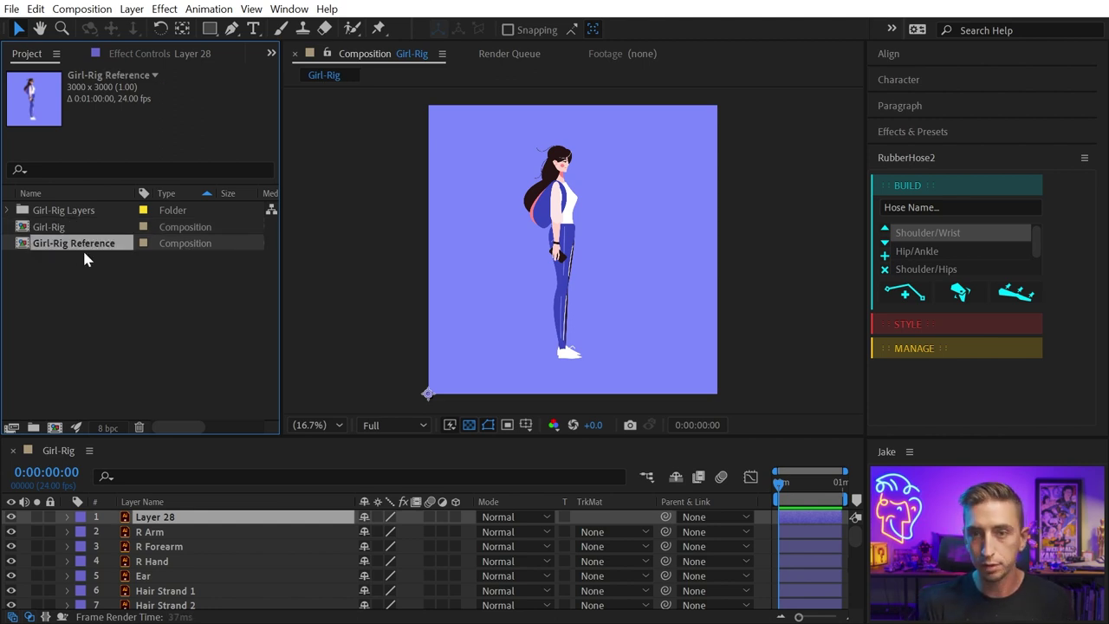
Add the Girl-Rig Reference composition to the Girl-Rig timeline directly above the BG layer and hide it
{"action": "left_click_drag", "start_coordinate": [55, 245], "coordinate": [179, 609]}
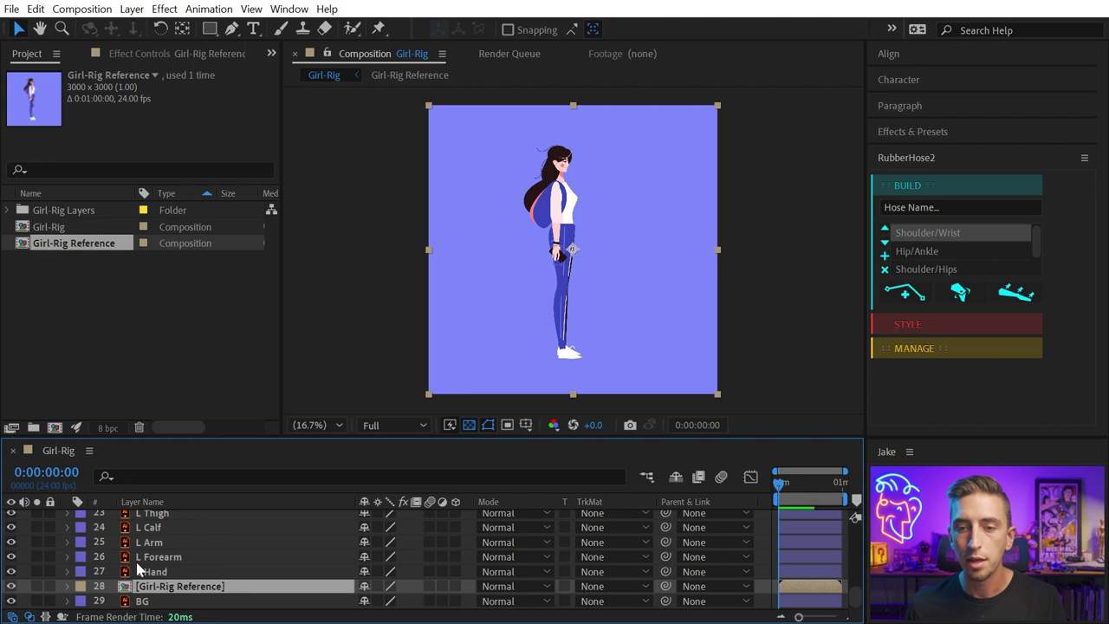
{"action": "left_click", "coordinate": [12, 587]}
{"action": "left_click", "coordinate": [157, 331]}
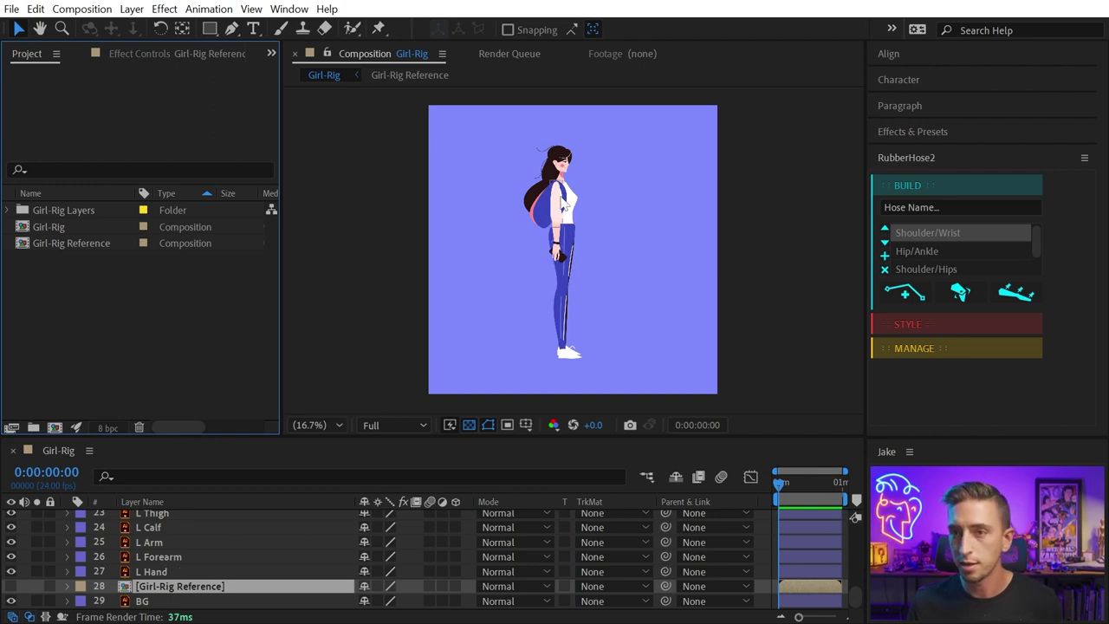
Select the R Arm and R Forearm layers on the character and solo both of them
{"action": "left_click", "coordinate": [559, 251]}
{"action": "left_click", "coordinate": [558, 247], "text": "shift"}
{"action": "key", "text": "period"}
{"action": "key", "text": "period"}
{"action": "key", "text": "period"}
{"action": "key", "text": "period"}
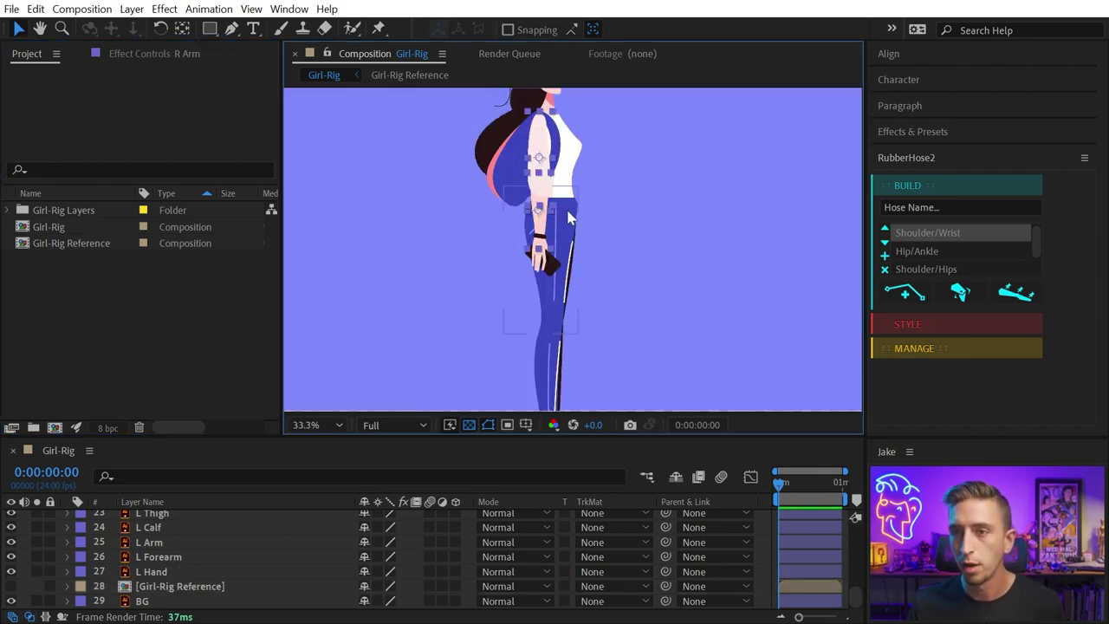
{"action": "left_click_drag", "start_coordinate": [522, 128], "coordinate": [551, 225]}
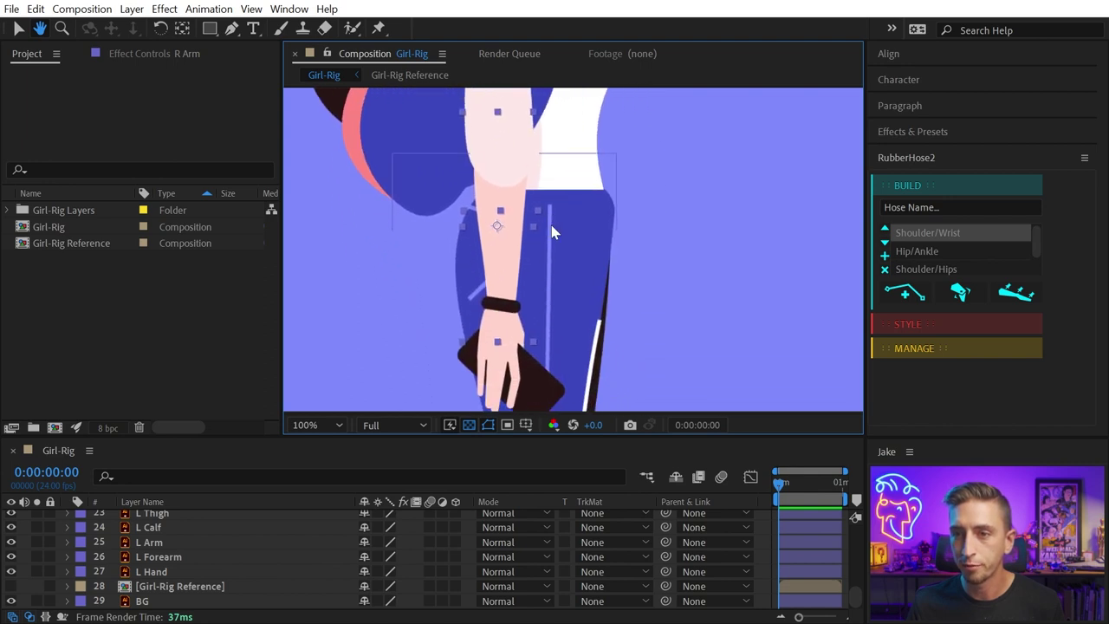
{"action": "key", "text": "comma"}
{"action": "left_click_drag", "start_coordinate": [557, 153], "coordinate": [533, 211]}
{"action": "scroll", "coordinate": [158, 569], "scroll_direction": "up", "scroll_amount": 5}
{"action": "scroll", "coordinate": [156, 568], "scroll_direction": "up", "scroll_amount": 3}
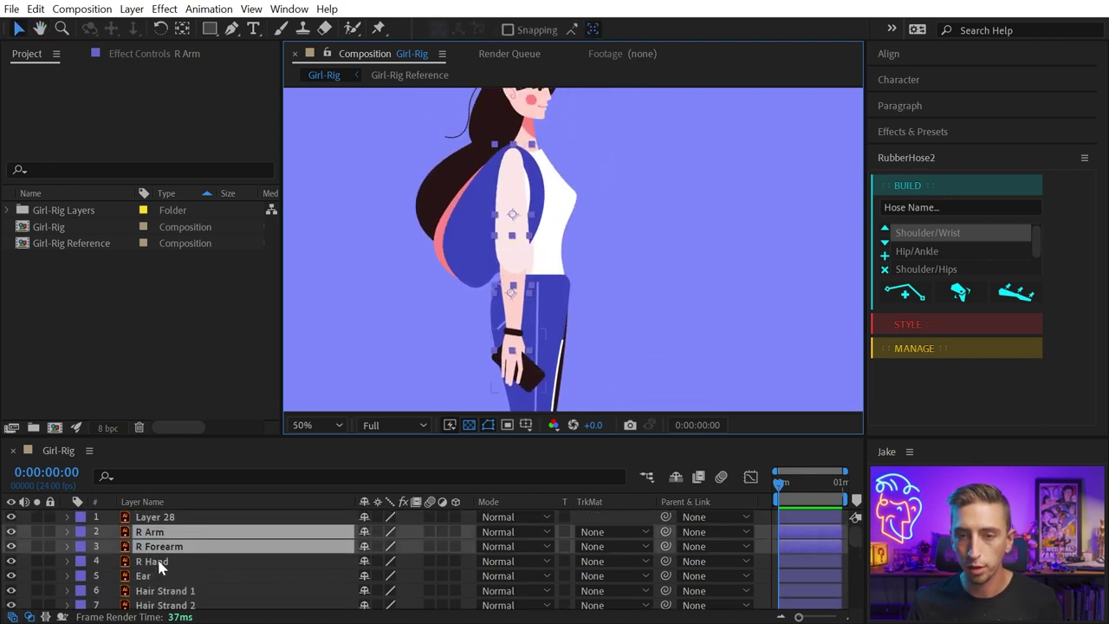
{"action": "left_click_drag", "start_coordinate": [36, 531], "coordinate": [36, 546]}
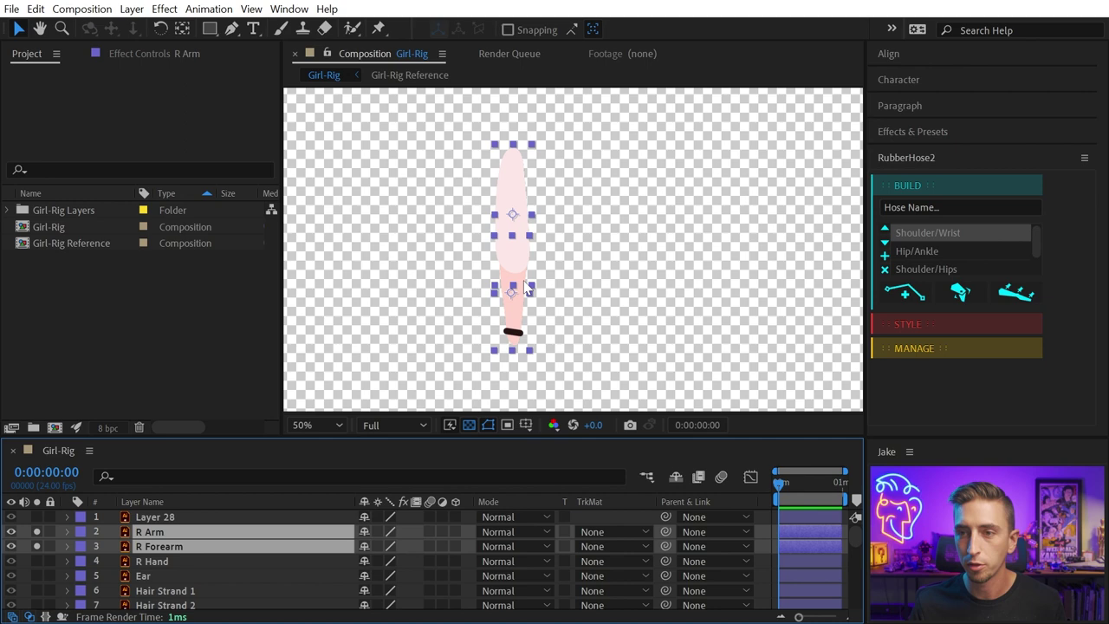
Turn off the transparency grid and show the Title/Action Safe guides in the composition view
{"action": "left_click", "coordinate": [468, 424]}
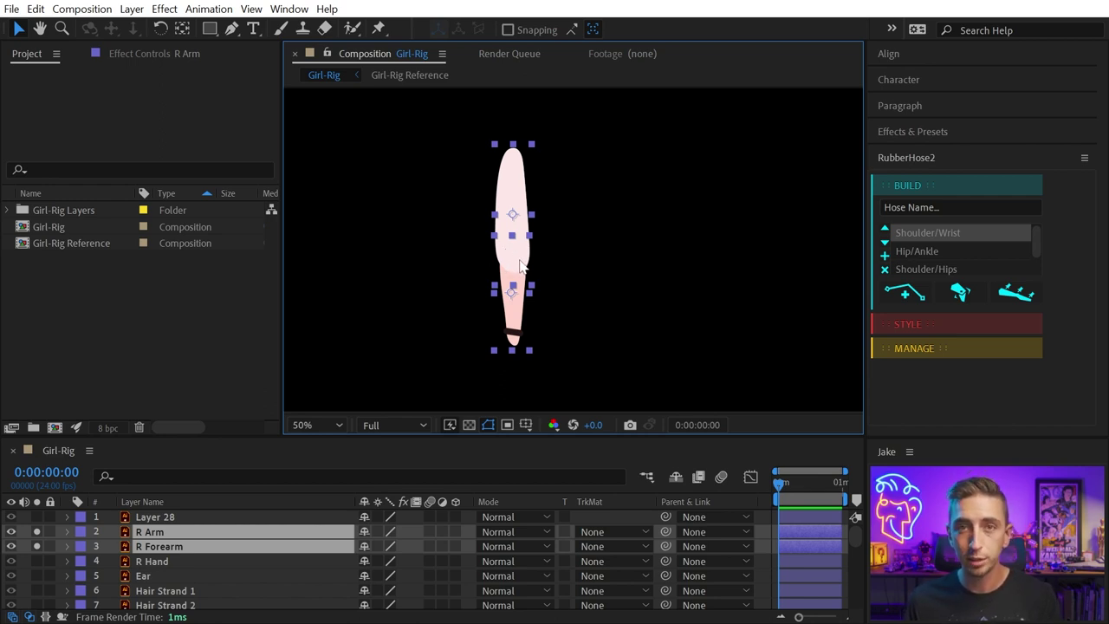
{"action": "left_click", "coordinate": [526, 424]}
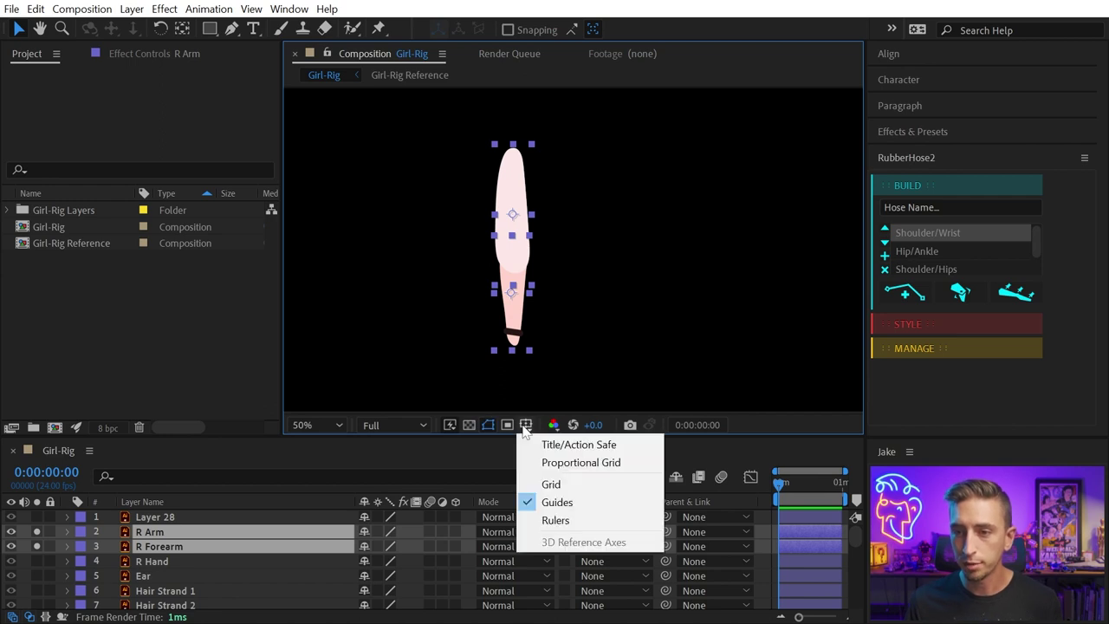
{"action": "left_click", "coordinate": [578, 447]}
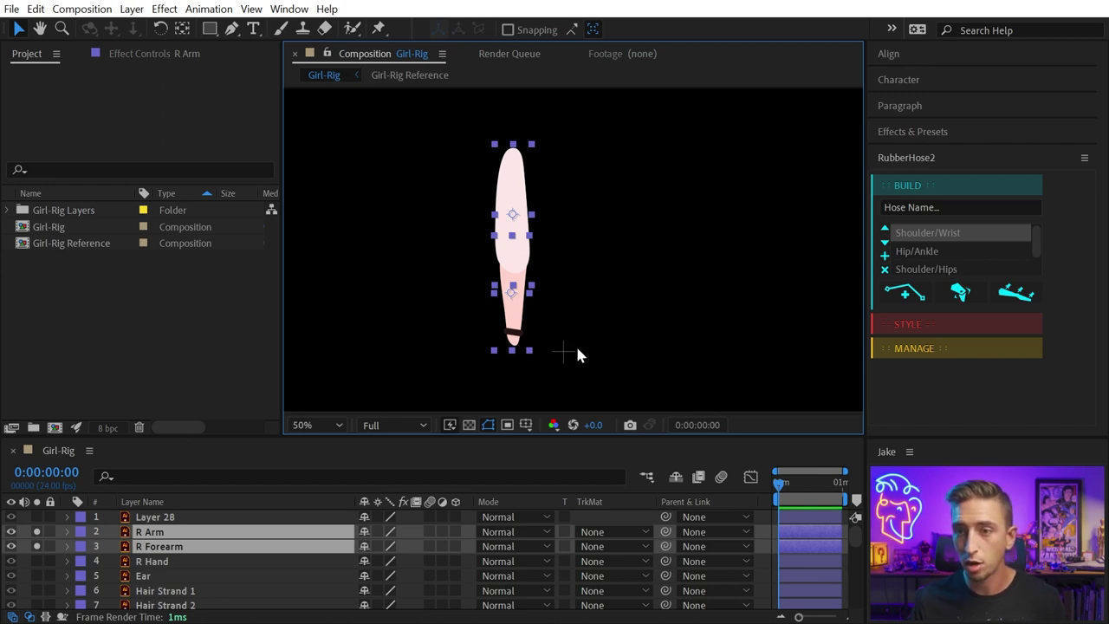
Move the R Arm and R Forearm layers together so the elbow sits on the composition's center crosshair
{"action": "key", "text": "space"}
{"action": "left_click_drag", "start_coordinate": [581, 359], "coordinate": [544, 265]}
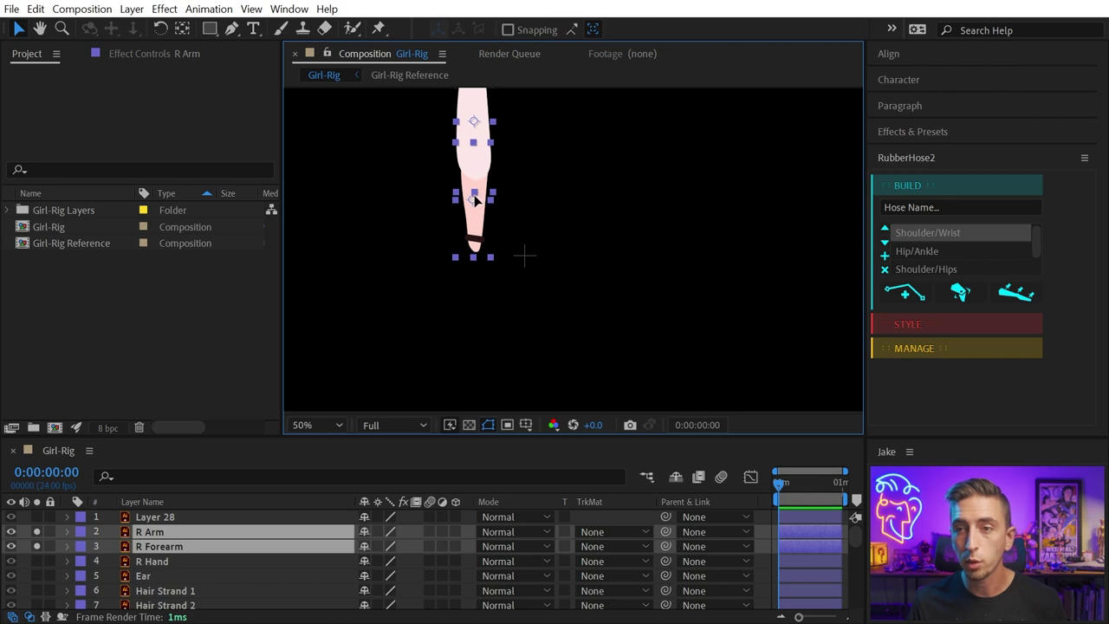
{"action": "left_click_drag", "start_coordinate": [474, 194], "coordinate": [524, 257]}
{"action": "left_click", "coordinate": [671, 236]}
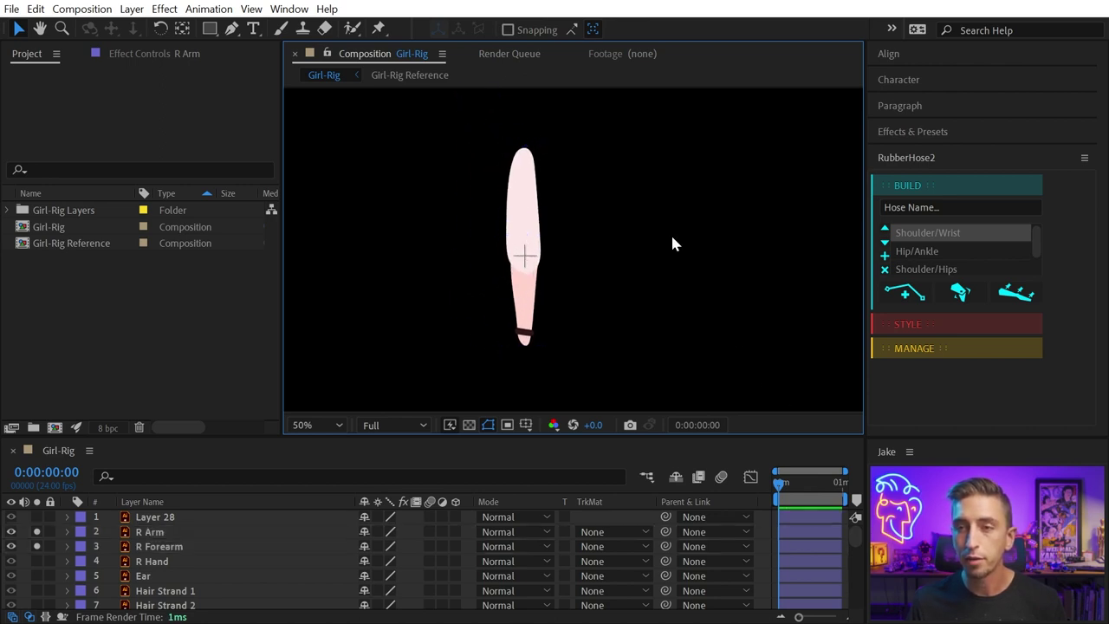
Build a RubberHose rig from the R Arm and R Forearm layers, named R Arm with Shoulder/Wrist controllers
{"action": "left_click", "coordinate": [533, 197]}
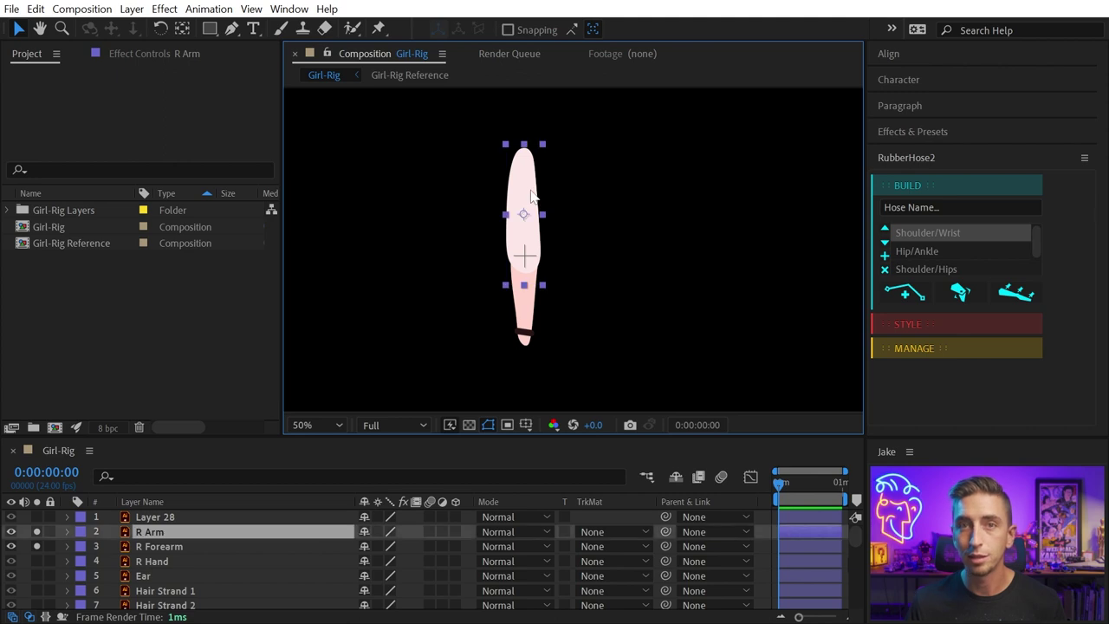
{"action": "left_click", "coordinate": [518, 324], "text": "shift"}
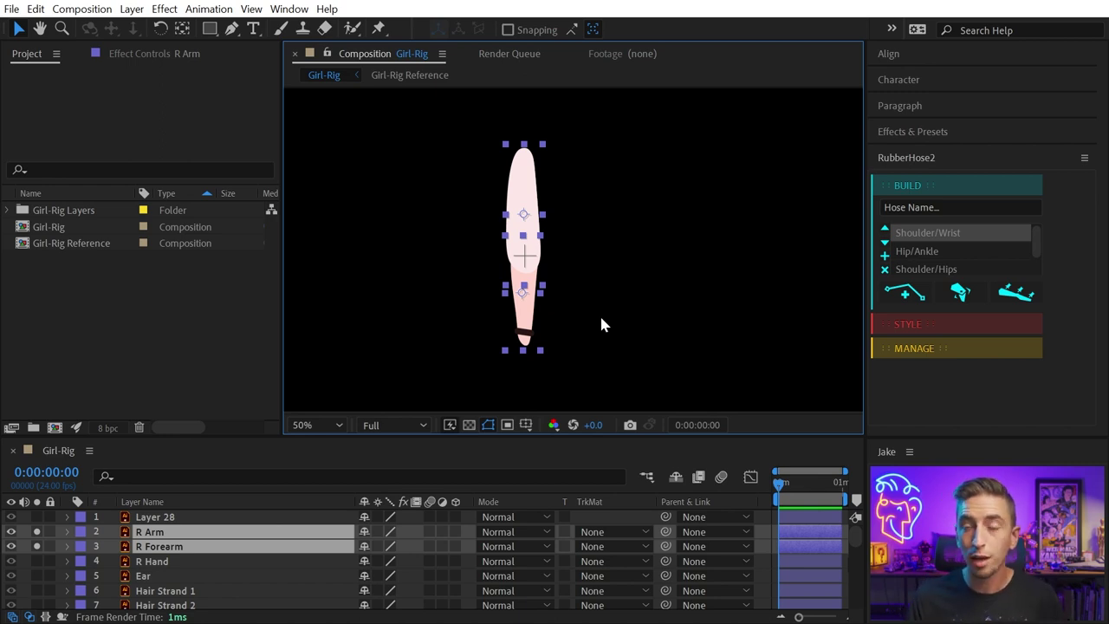
{"action": "left_click", "coordinate": [953, 206]}
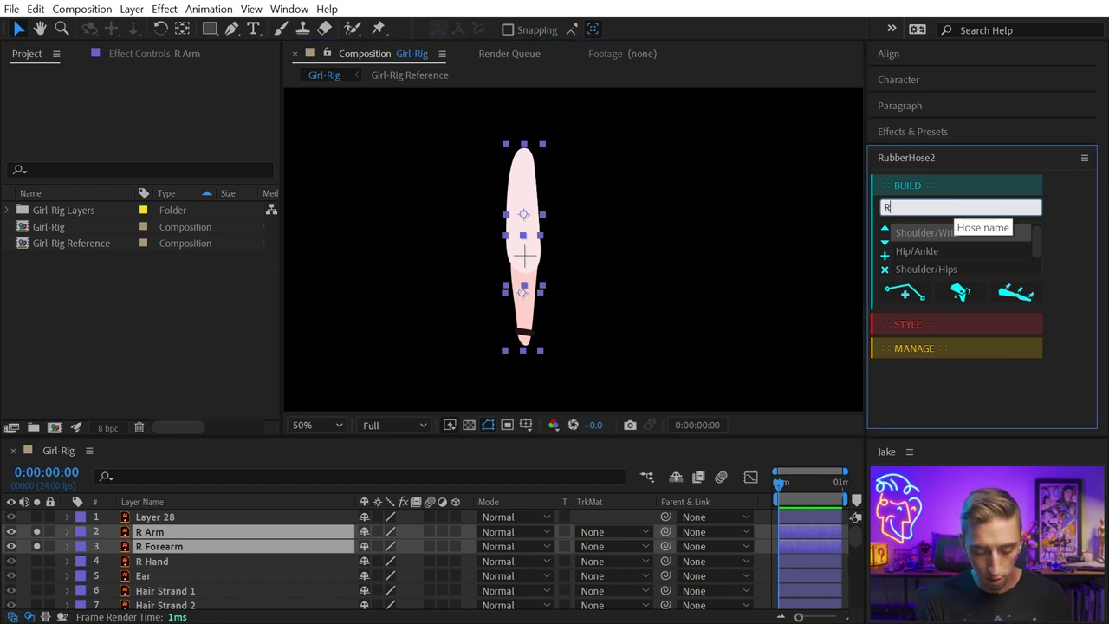
{"action": "left_click", "coordinate": [910, 236]}
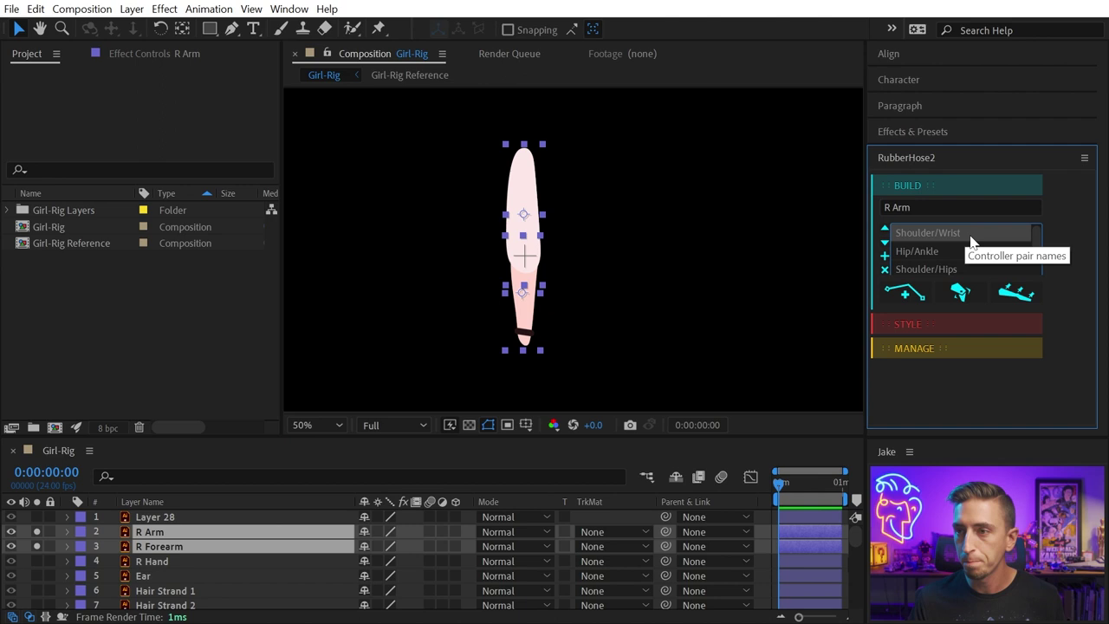
{"action": "left_click", "coordinate": [960, 292]}
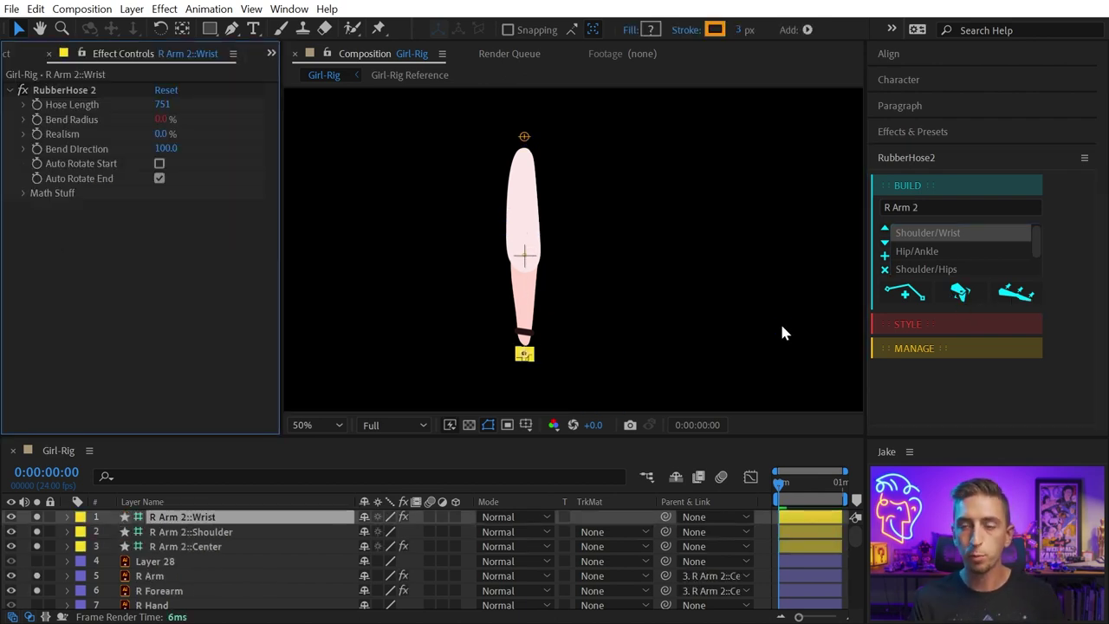
Inspect the arm rig's wrist and shoulder controllers and the RubberHose 2 settings on the wrist controller
{"action": "left_click", "coordinate": [669, 331]}
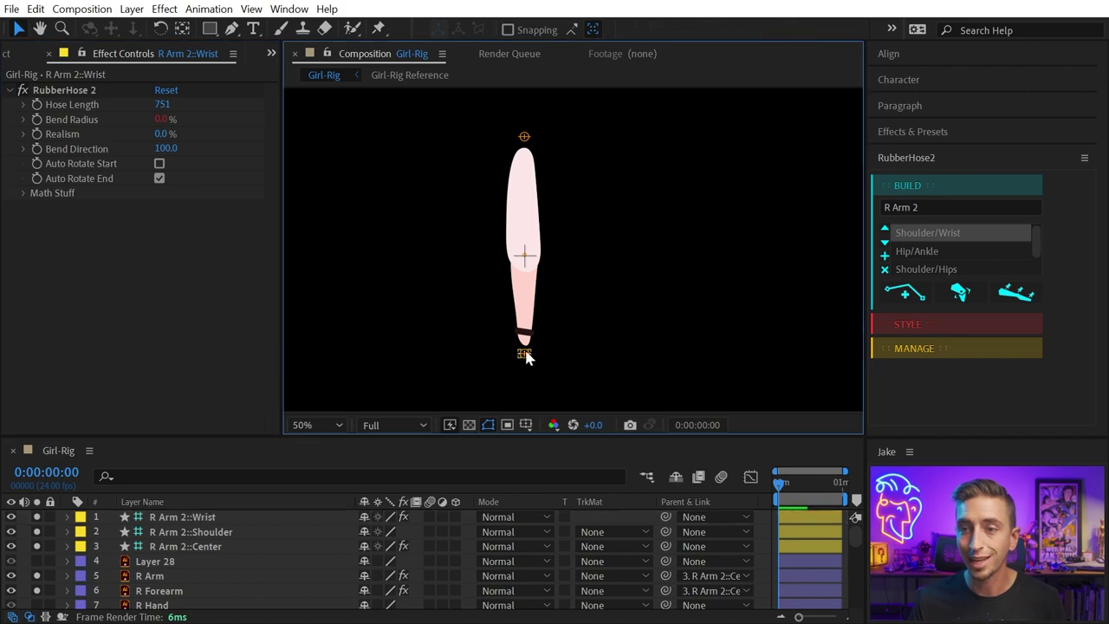
{"action": "mouse_move", "coordinate": [525, 354]}
{"action": "left_mouse_down"}
{"action": "mouse_move", "coordinate": [564, 256]}
{"action": "mouse_move", "coordinate": [547, 286]}
{"action": "mouse_move", "coordinate": [452, 232]}
{"action": "mouse_move", "coordinate": [573, 244]}
{"action": "mouse_move", "coordinate": [482, 251]}
{"action": "mouse_move", "coordinate": [589, 286]}
{"action": "mouse_move", "coordinate": [565, 333]}
{"action": "mouse_move", "coordinate": [524, 352]}
{"action": "left_mouse_up"}
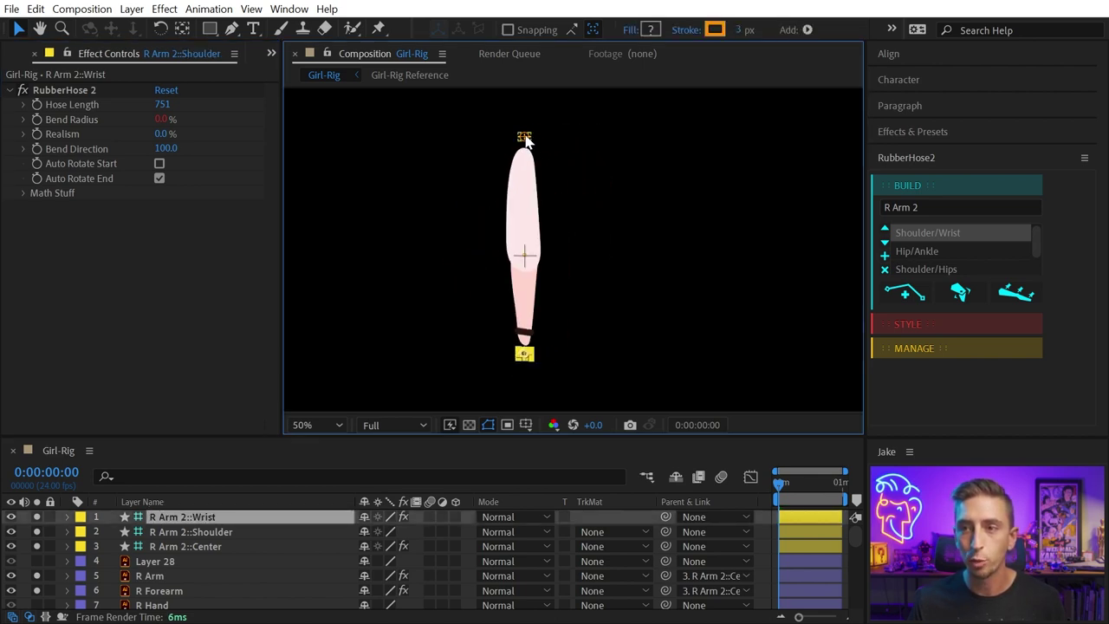
{"action": "left_click", "coordinate": [526, 148]}
{"action": "mouse_move", "coordinate": [526, 148]}
{"action": "left_mouse_down"}
{"action": "mouse_move", "coordinate": [518, 212]}
{"action": "mouse_move", "coordinate": [524, 139]}
{"action": "left_mouse_up"}
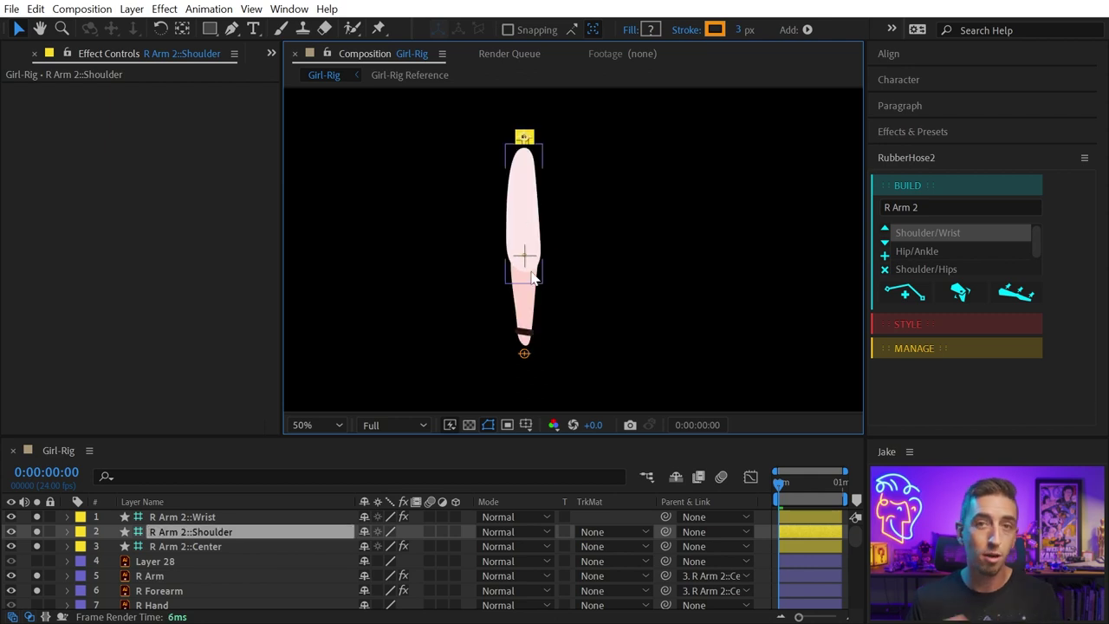
{"action": "left_click", "coordinate": [523, 355]}
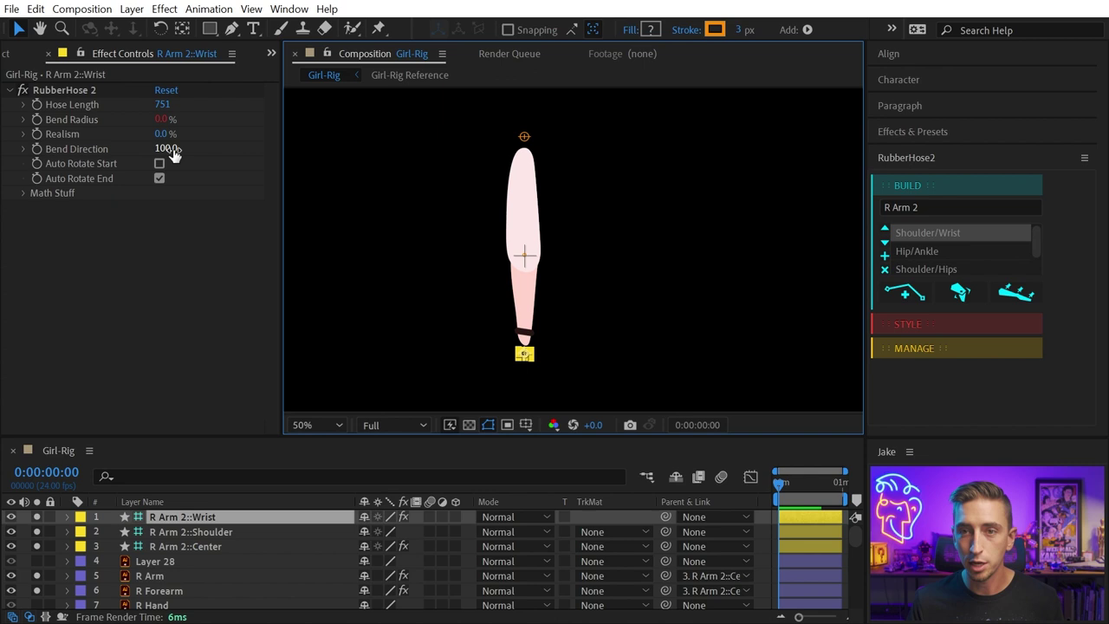
Set the arm rig's Bend Direction to -100, test the elbow bend with the wrist controller and undo the test move
{"action": "left_click_drag", "start_coordinate": [171, 150], "coordinate": [3, 150]}
{"action": "left_click", "coordinate": [565, 338]}
{"action": "left_click_drag", "start_coordinate": [527, 350], "coordinate": [554, 317]}
{"action": "key", "text": "ctrl+z"}
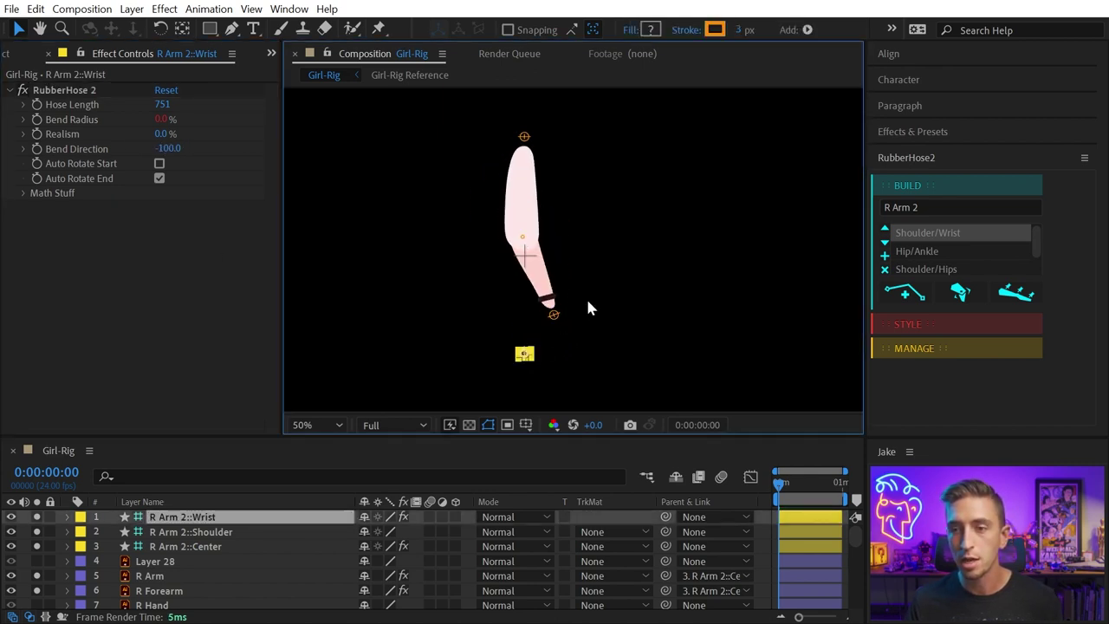
Set the R Arm layer's Segment Length slider to 357 to extend the upper arm past the shoulder controller
{"action": "left_click", "coordinate": [526, 171]}
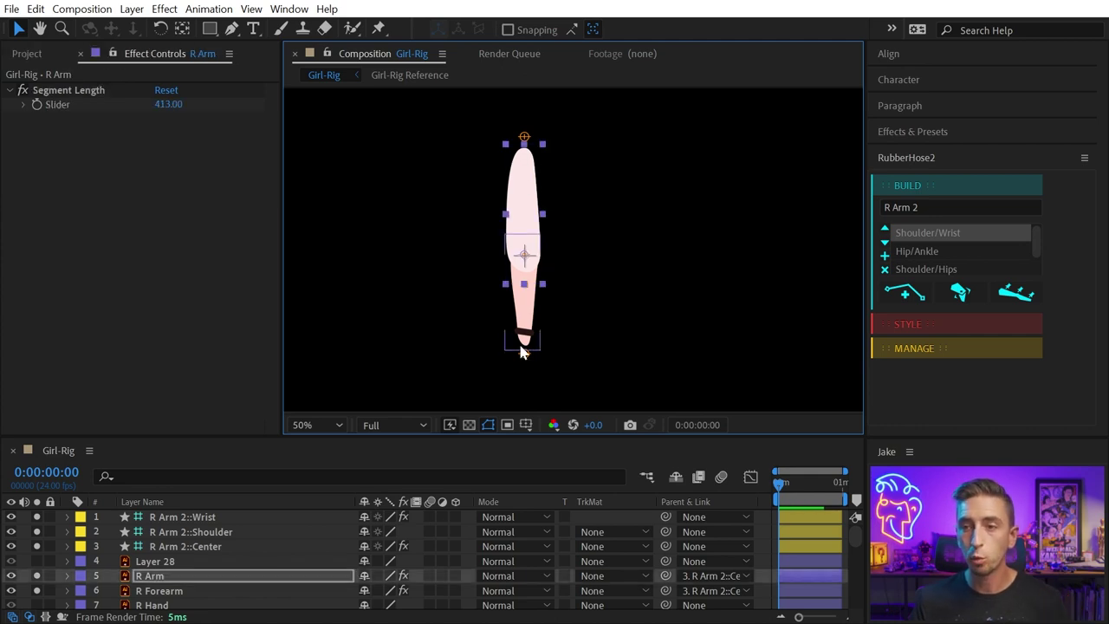
{"action": "left_click", "coordinate": [638, 182]}
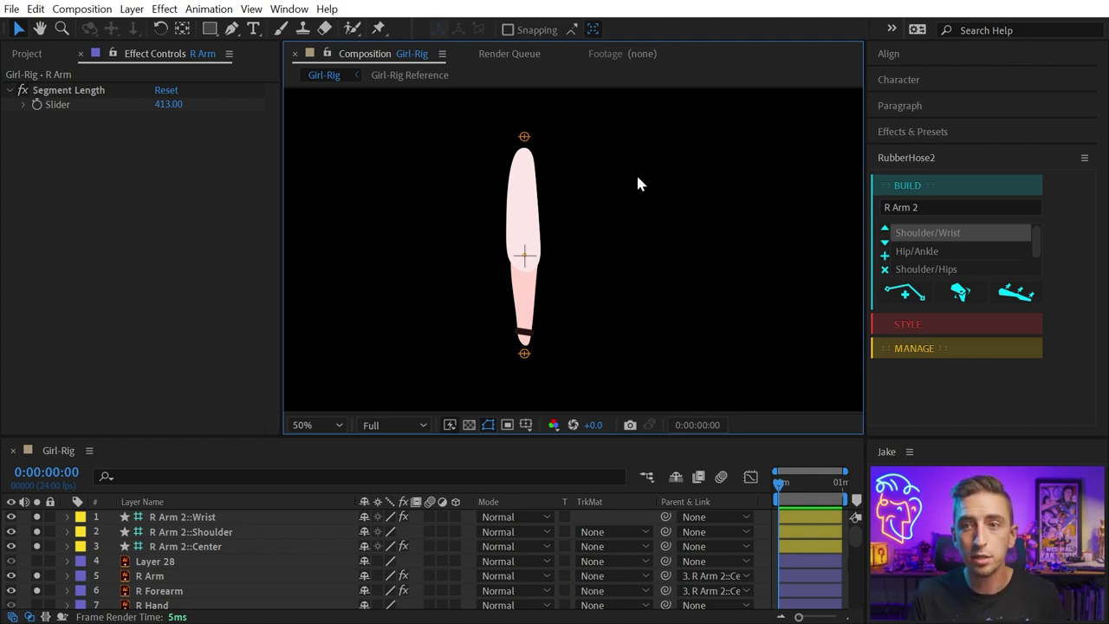
{"action": "left_click", "coordinate": [526, 174]}
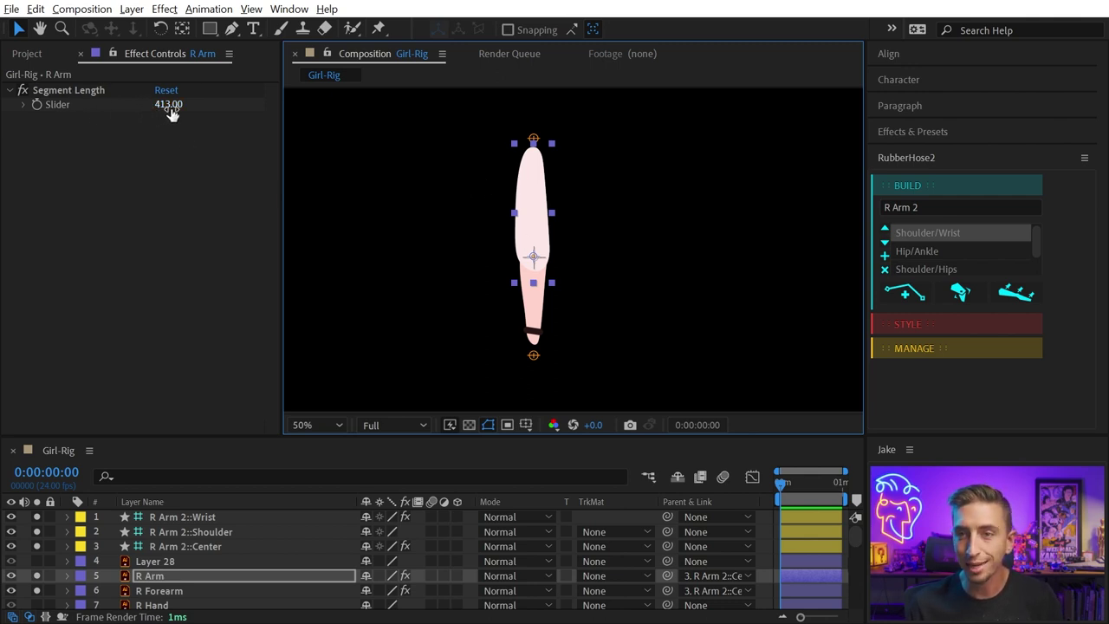
{"action": "left_click_drag", "start_coordinate": [170, 107], "coordinate": [125, 105]}
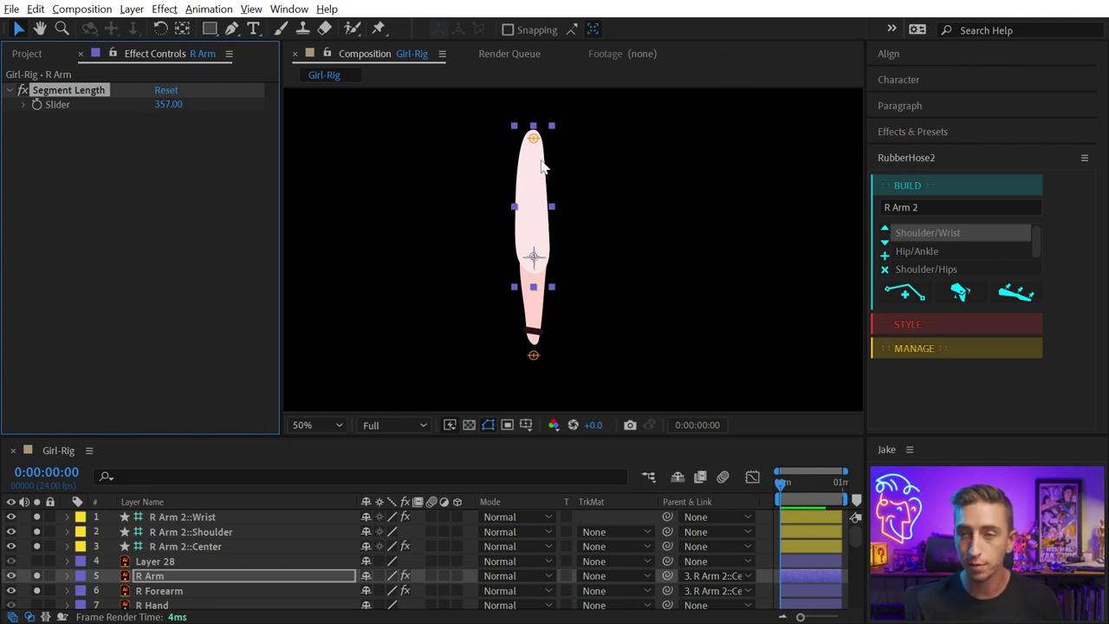
Adjust the R Arm layer's Anchor Point to 67.2, 396.4 and its Segment Length to 356
{"action": "key", "text": "w"}
{"action": "left_click_drag", "start_coordinate": [542, 166], "coordinate": [508, 173]}
{"action": "key", "text": "a"}
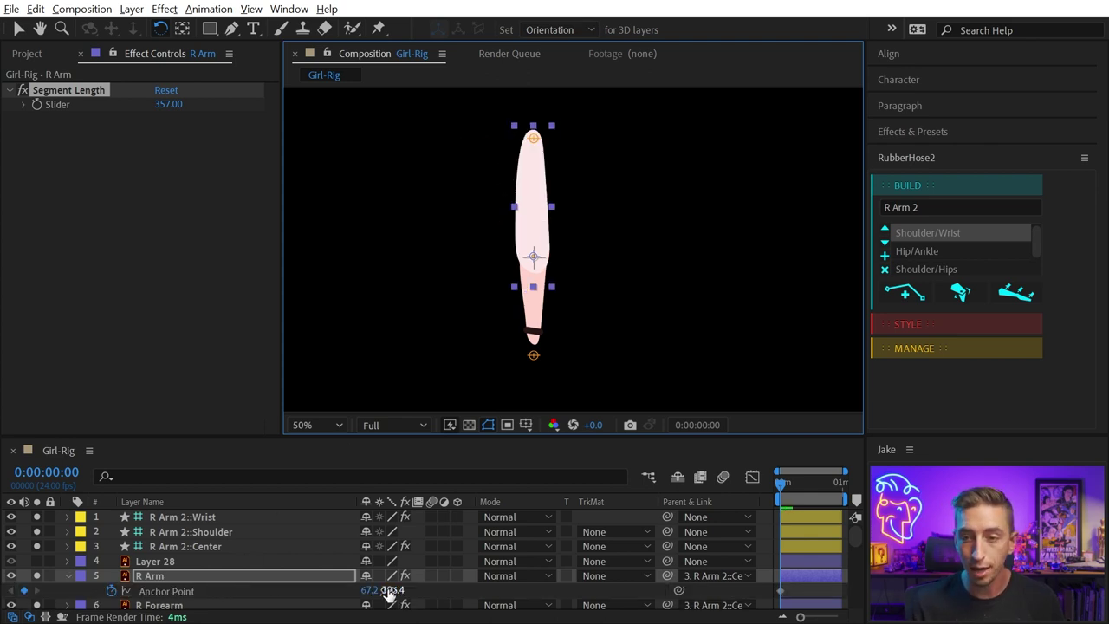
{"action": "left_click_drag", "start_coordinate": [389, 593], "coordinate": [388, 592]}
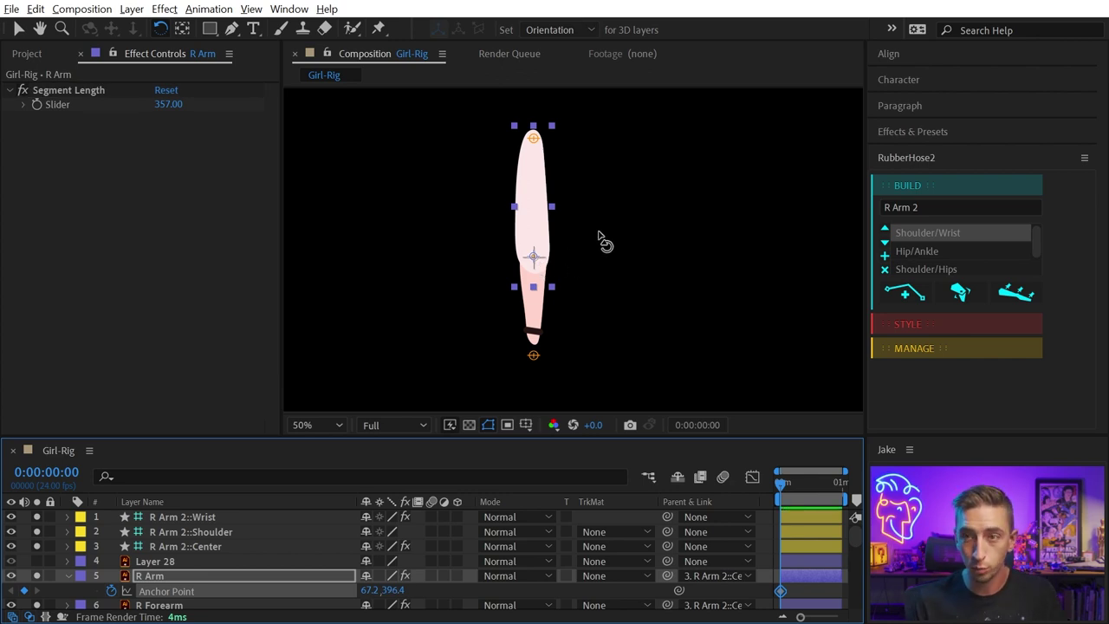
{"action": "left_click_drag", "start_coordinate": [169, 104], "coordinate": [161, 104]}
{"action": "left_click_drag", "start_coordinate": [534, 157], "coordinate": [534, 157]}
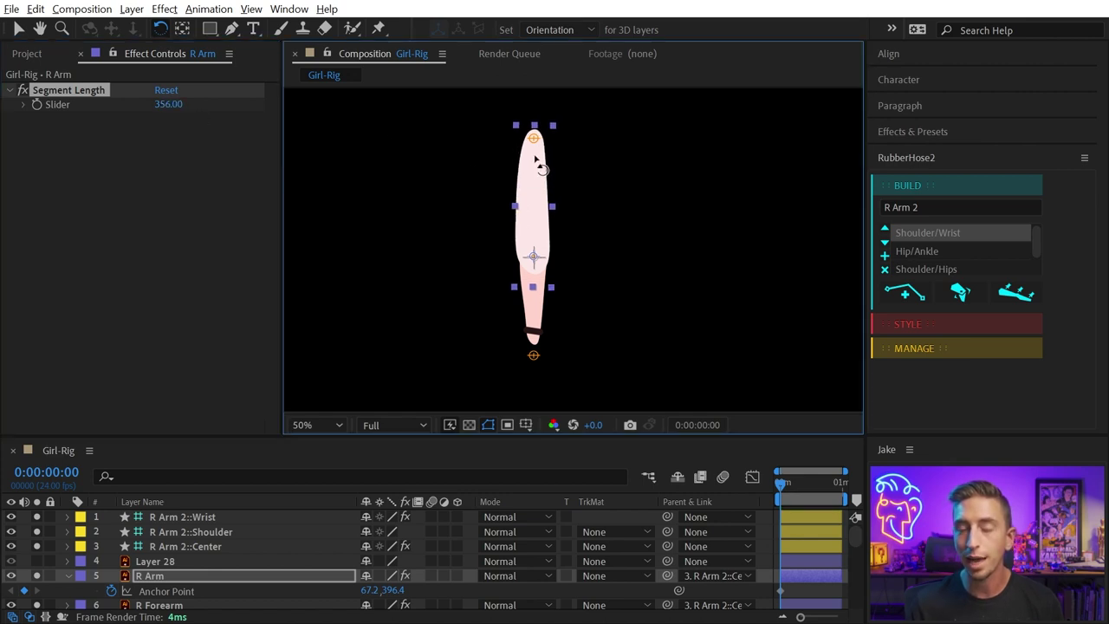
Set the R Forearm layer's Segment Length to 298 and adjust its Anchor Point to 69.5, 67.5
{"action": "key", "text": "v"}
{"action": "left_click", "coordinate": [538, 299]}
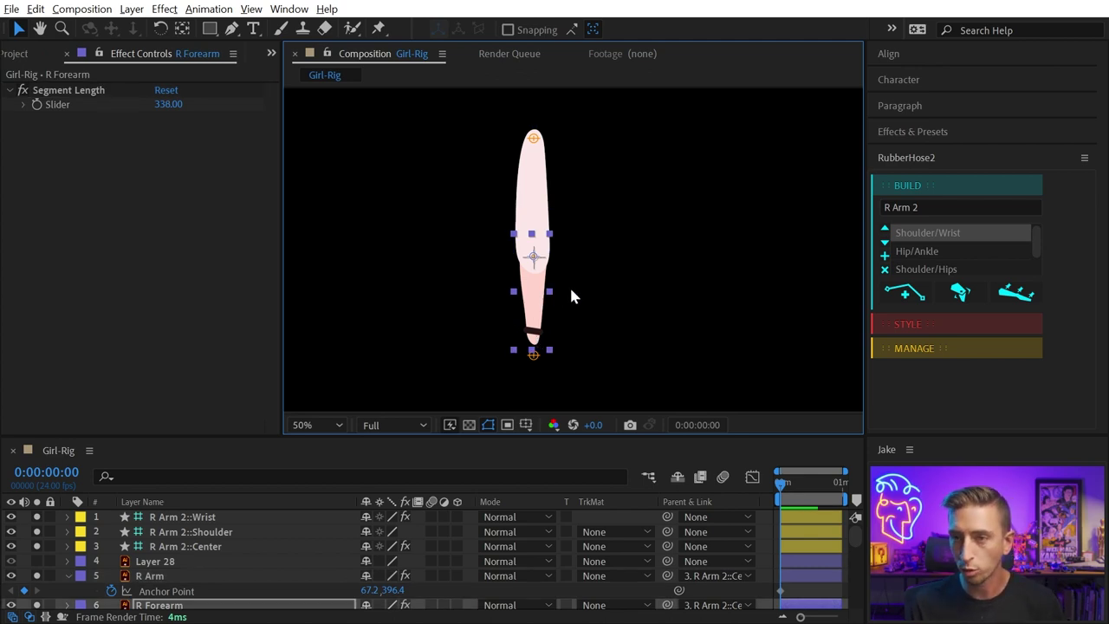
{"action": "scroll", "coordinate": [312, 597], "scroll_direction": "down", "scroll_amount": 1}
{"action": "left_click_drag", "start_coordinate": [169, 104], "coordinate": [130, 104]}
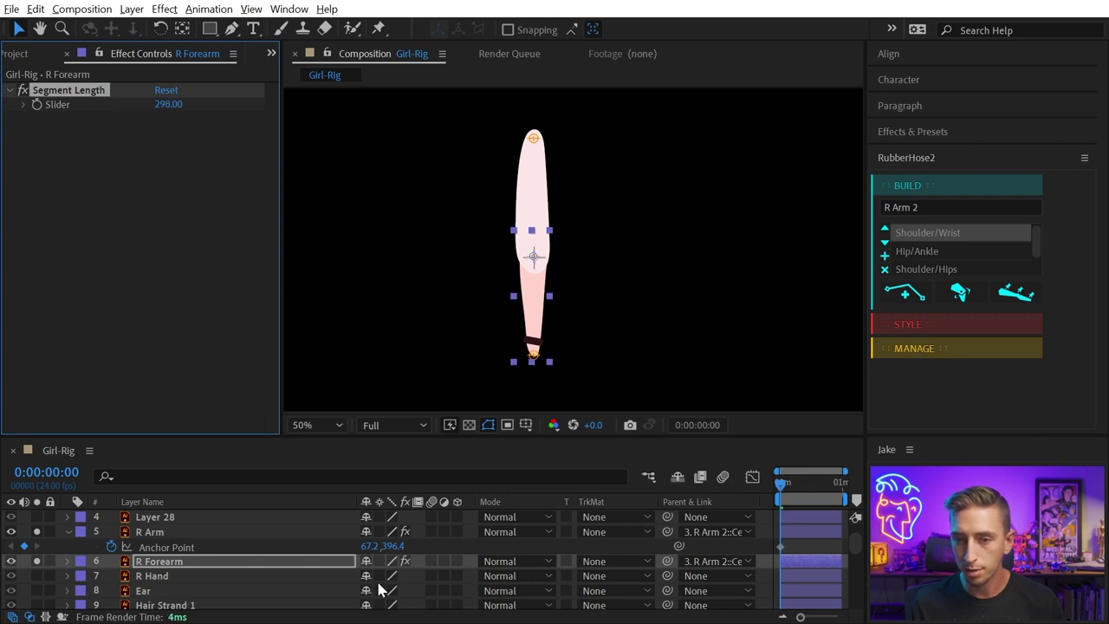
{"action": "key", "text": "a"}
{"action": "left_click_drag", "start_coordinate": [388, 575], "coordinate": [385, 572]}
Examine up close how the wrist controller sits in the end of the forearm, and check the whole arm
{"action": "scroll", "coordinate": [544, 366], "scroll_direction": "up", "scroll_amount": 2}
{"action": "key", "text": "space"}
{"action": "left_click_drag", "start_coordinate": [498, 350], "coordinate": [558, 53]}
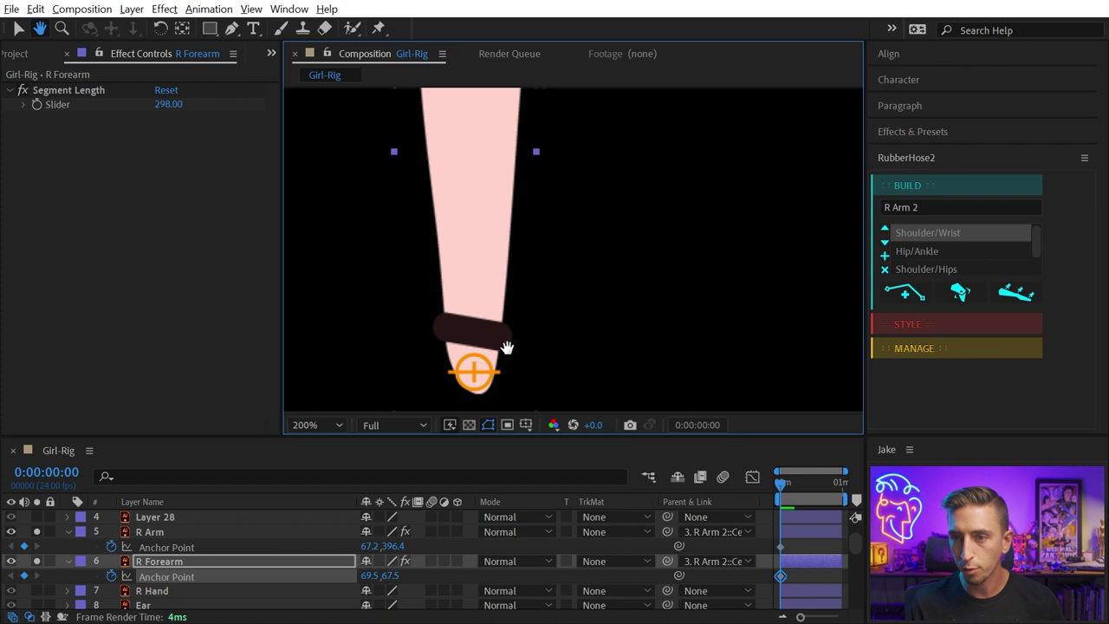
{"action": "left_click_drag", "start_coordinate": [515, 228], "coordinate": [536, 404]}
{"action": "scroll", "coordinate": [530, 312], "scroll_direction": "down", "scroll_amount": 2}
{"action": "scroll", "coordinate": [573, 250], "scroll_direction": "down", "scroll_amount": 2}
{"action": "key", "text": "space"}
{"action": "left_click_drag", "start_coordinate": [592, 257], "coordinate": [577, 210]}
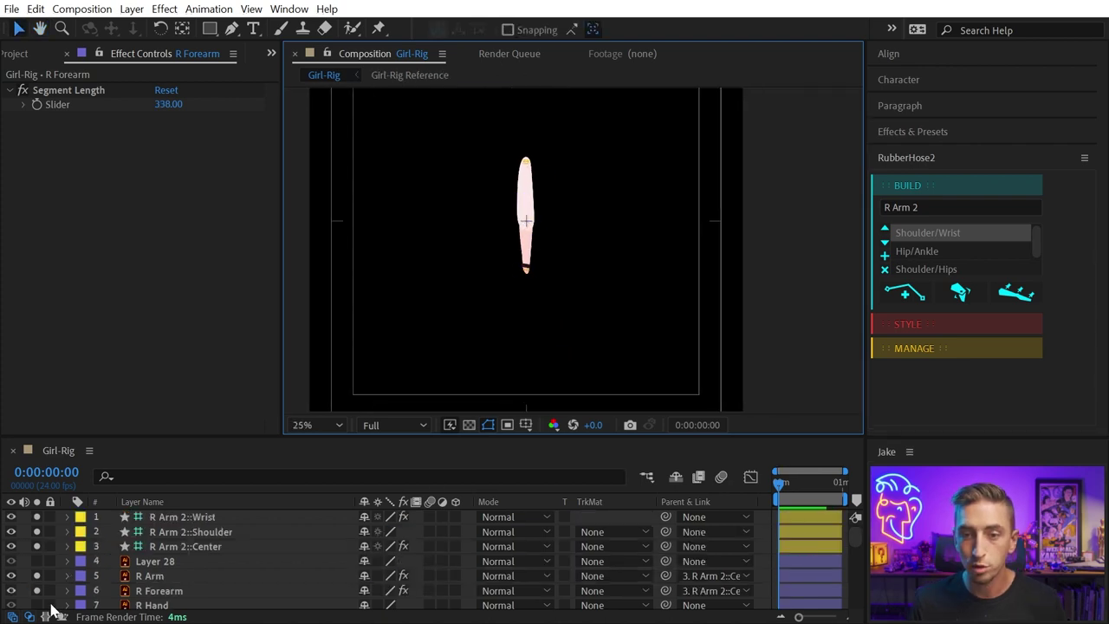
Unsolo the arm layers and move the shoulder and wrist controllers together to place the arm at the character's shoulder
{"action": "left_click_drag", "start_coordinate": [36, 591], "coordinate": [35, 494]}
{"action": "scroll", "coordinate": [540, 149], "scroll_direction": "up", "scroll_amount": 2}
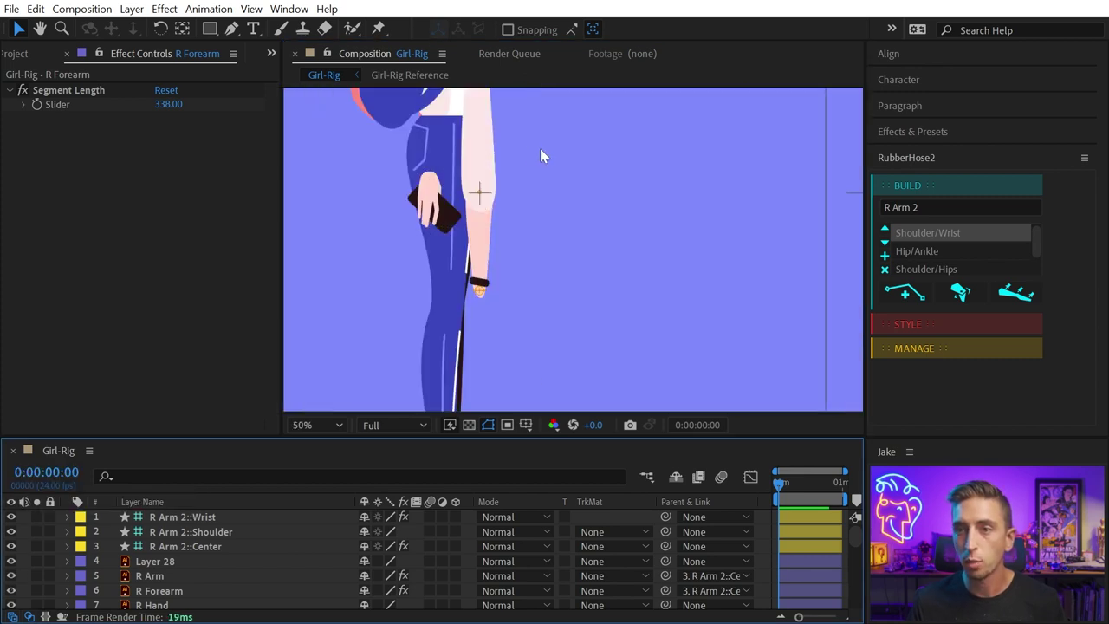
{"action": "key", "text": "space"}
{"action": "left_click_drag", "start_coordinate": [494, 139], "coordinate": [520, 204]}
{"action": "left_click", "coordinate": [504, 140]}
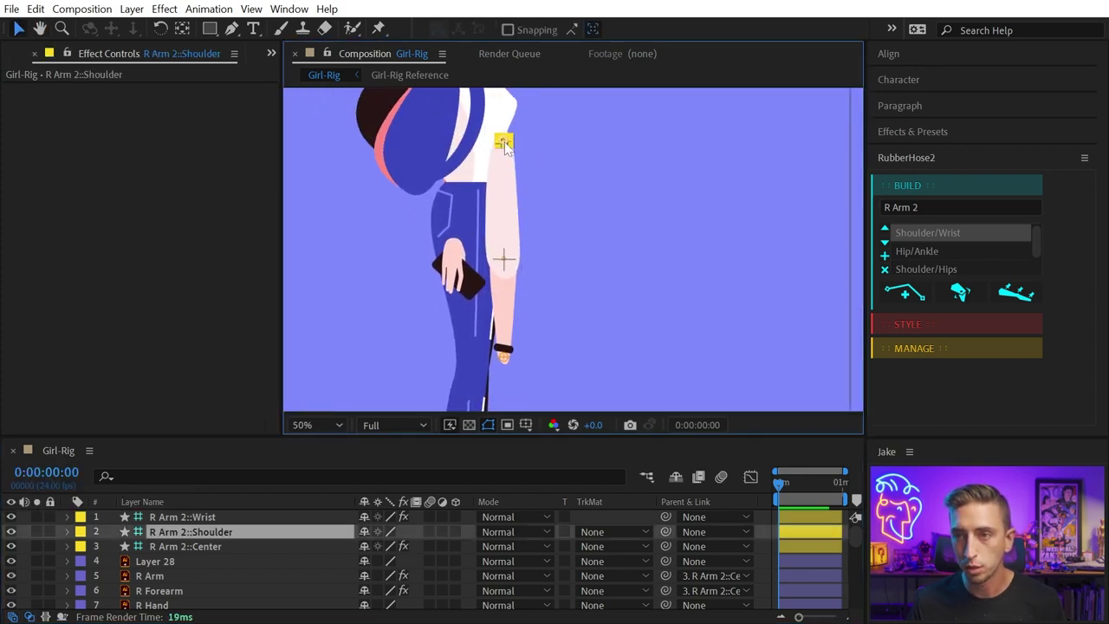
{"action": "left_click", "coordinate": [502, 357], "text": "shift"}
{"action": "left_click_drag", "start_coordinate": [505, 146], "coordinate": [490, 176]}
{"action": "key", "text": "space"}
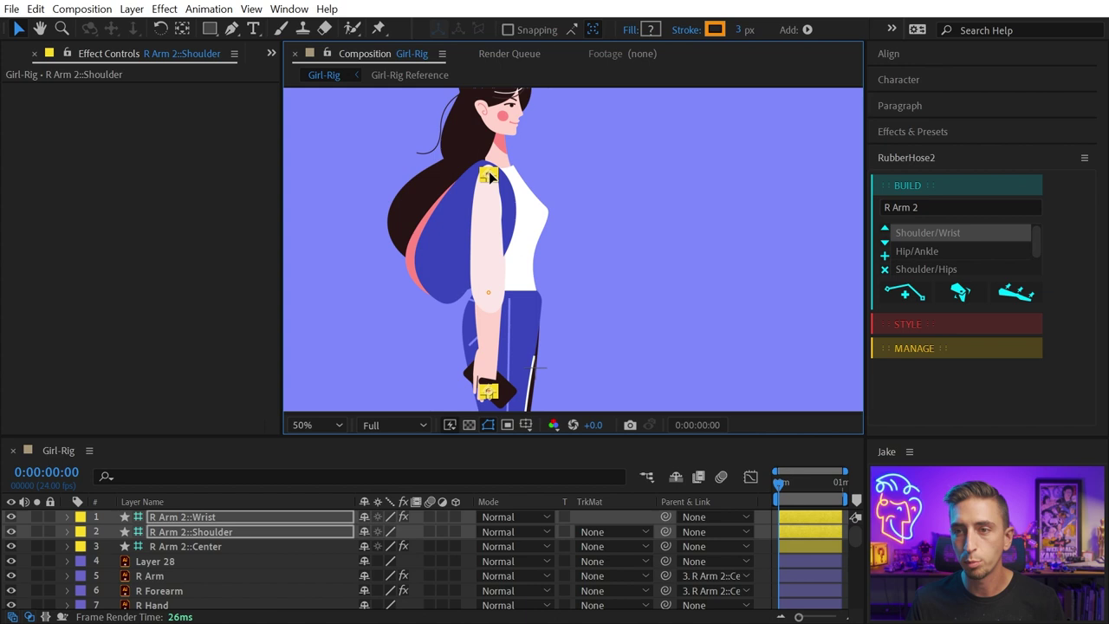
Solo the R Arm and R Forearm layers inside the Girl-Rig Reference composition and return to the Girl-Rig composition
{"action": "scroll", "coordinate": [197, 525], "scroll_direction": "down", "scroll_amount": 8}
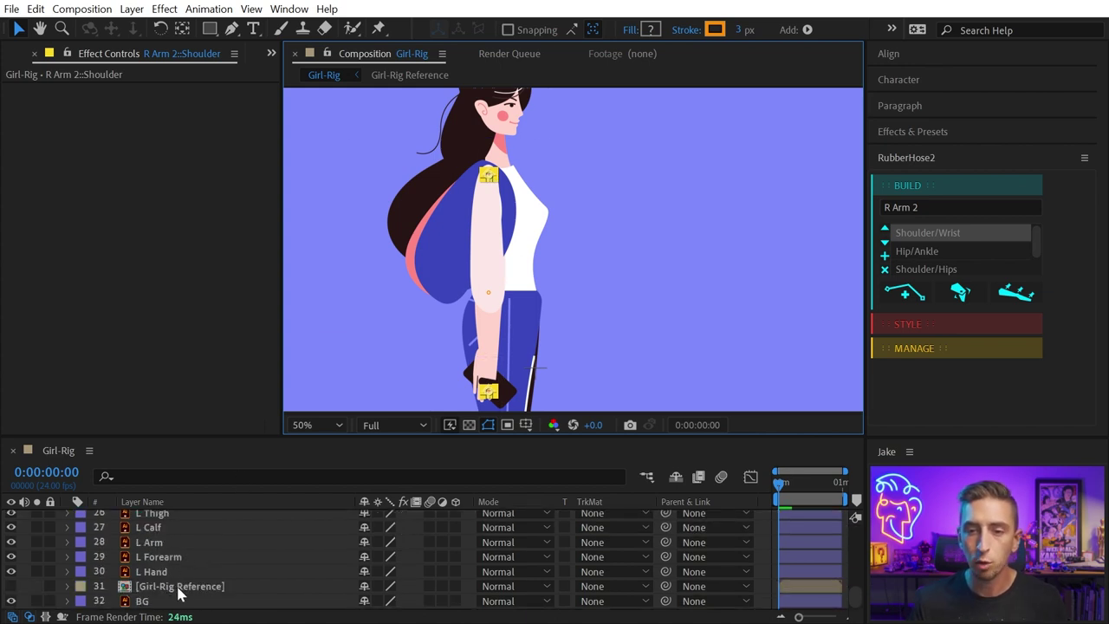
{"action": "double_click", "coordinate": [146, 590]}
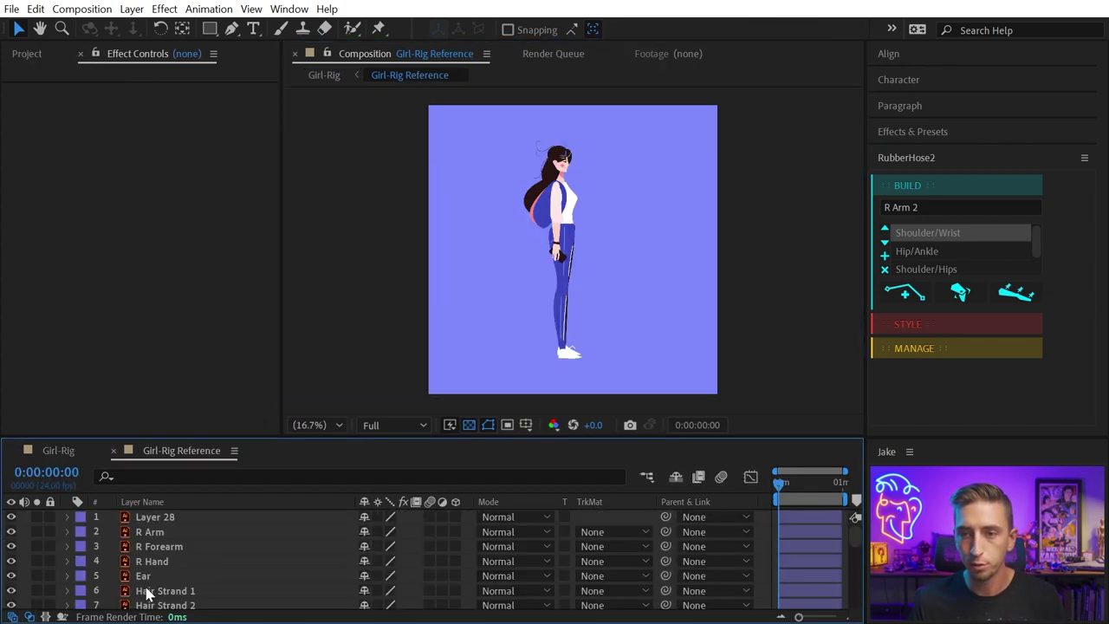
{"action": "left_click", "coordinate": [36, 546]}
{"action": "left_click", "coordinate": [36, 532]}
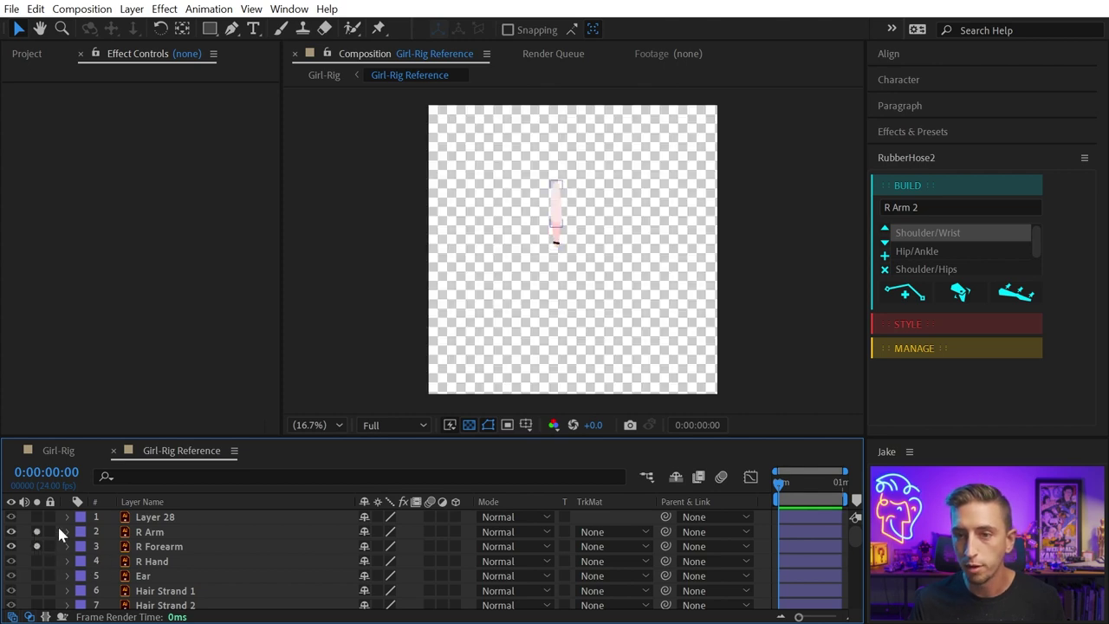
{"action": "left_click", "coordinate": [60, 450]}
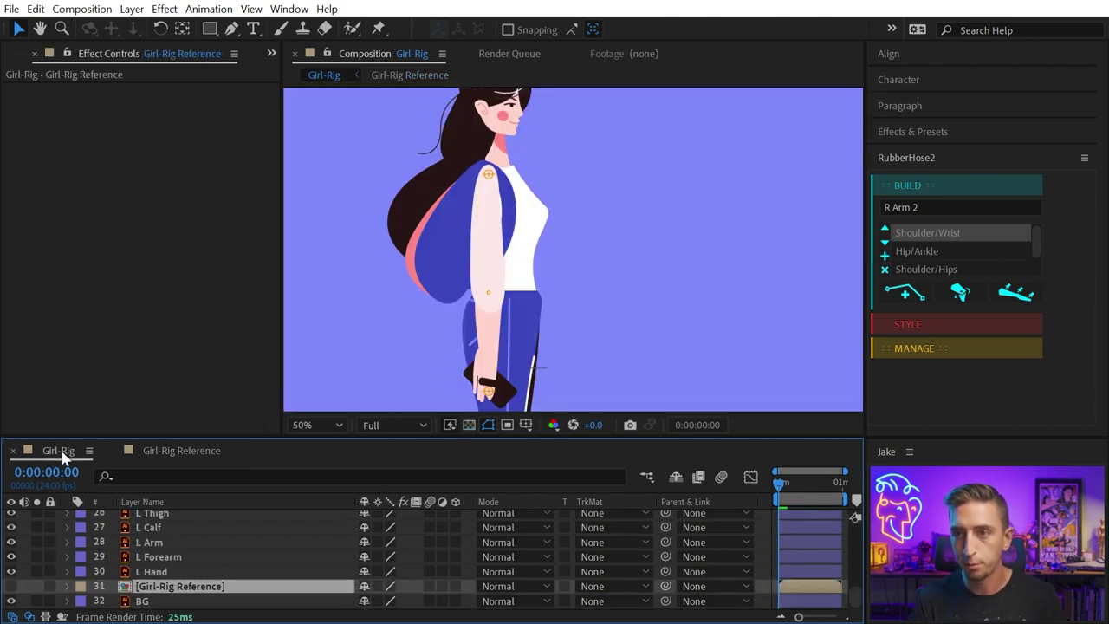
Place the Girl-Rig Reference layer directly below R Forearm and solo it together with the R Arm rig layers and controllers
{"action": "left_click_drag", "start_coordinate": [182, 587], "coordinate": [216, 591]}
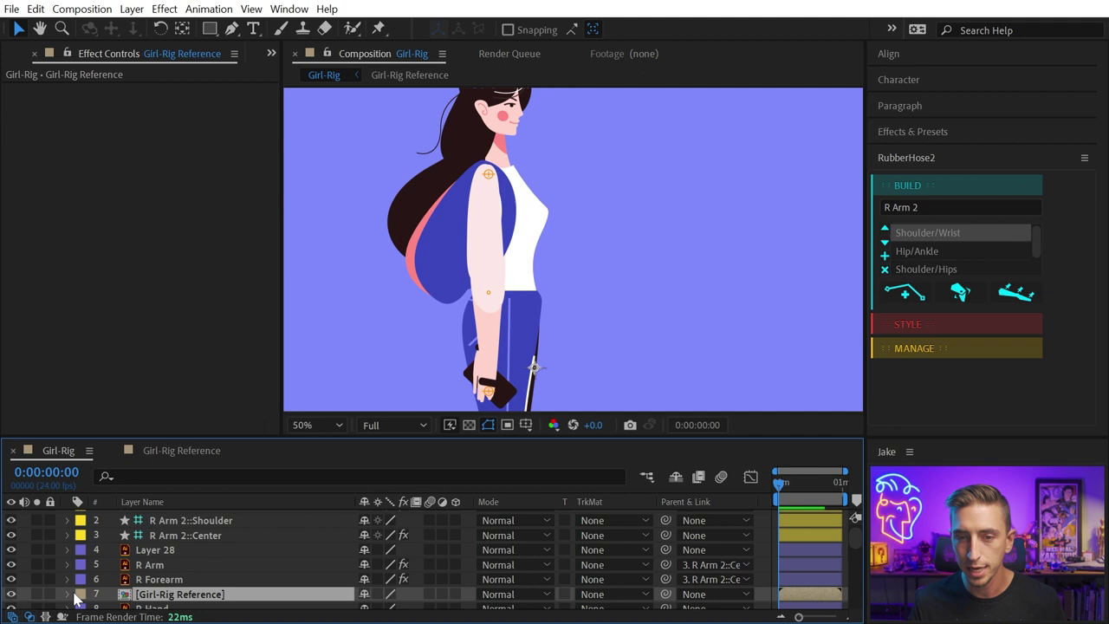
{"action": "left_click_drag", "start_coordinate": [36, 593], "coordinate": [37, 564]}
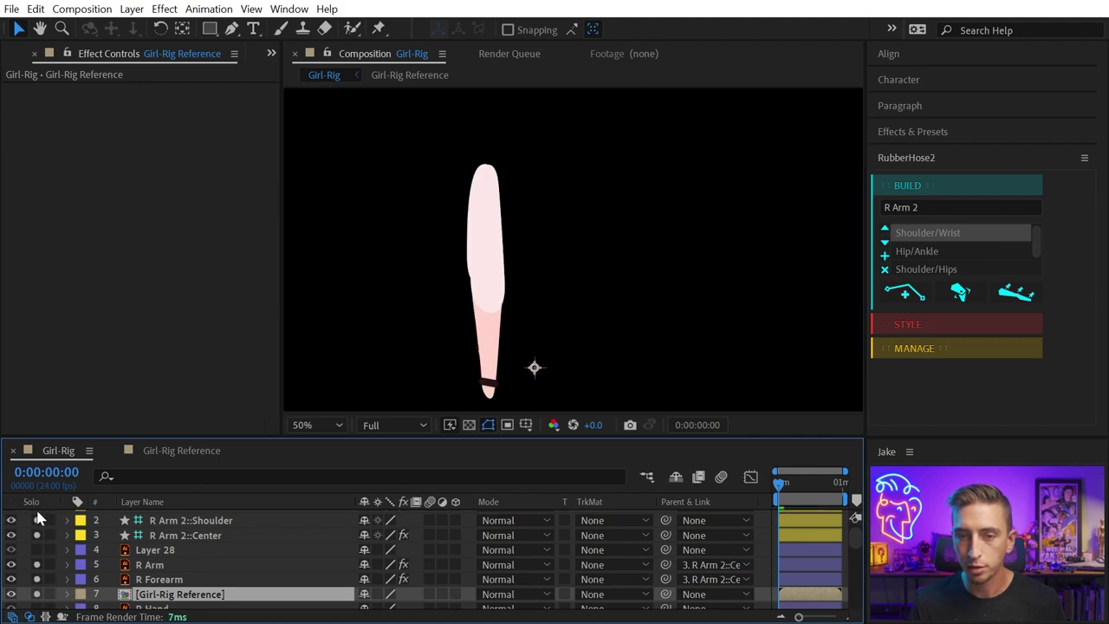
{"action": "left_click_drag", "start_coordinate": [38, 517], "coordinate": [48, 510]}
Move the R Arm 2 wrist and shoulder controllers together onto the reference arm
{"action": "left_click", "coordinate": [213, 517]}
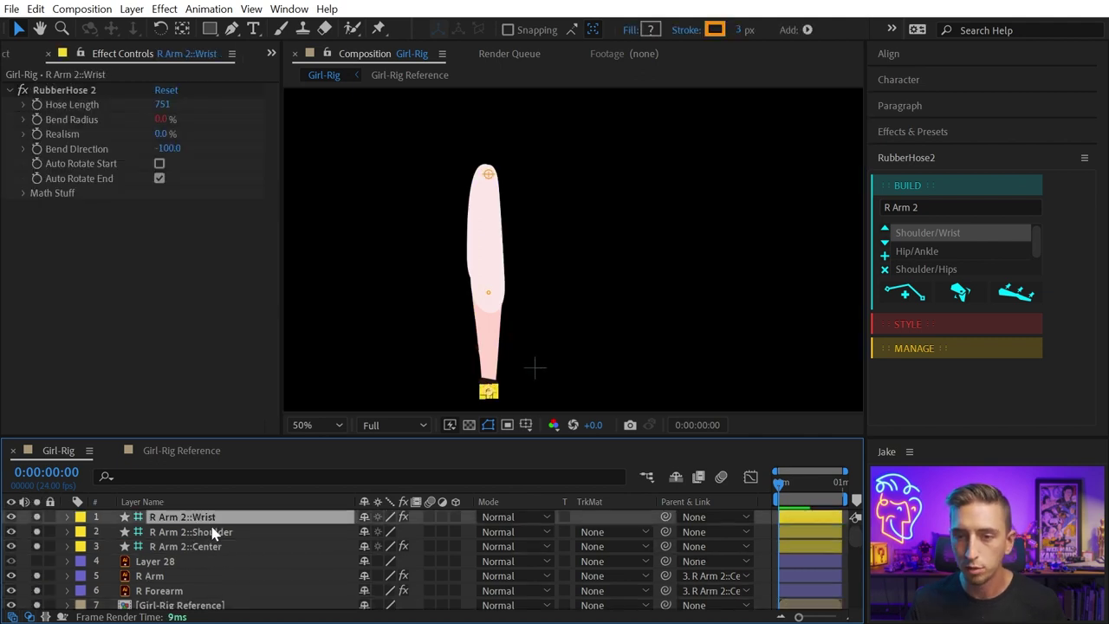
{"action": "left_click", "coordinate": [211, 531], "text": "shift"}
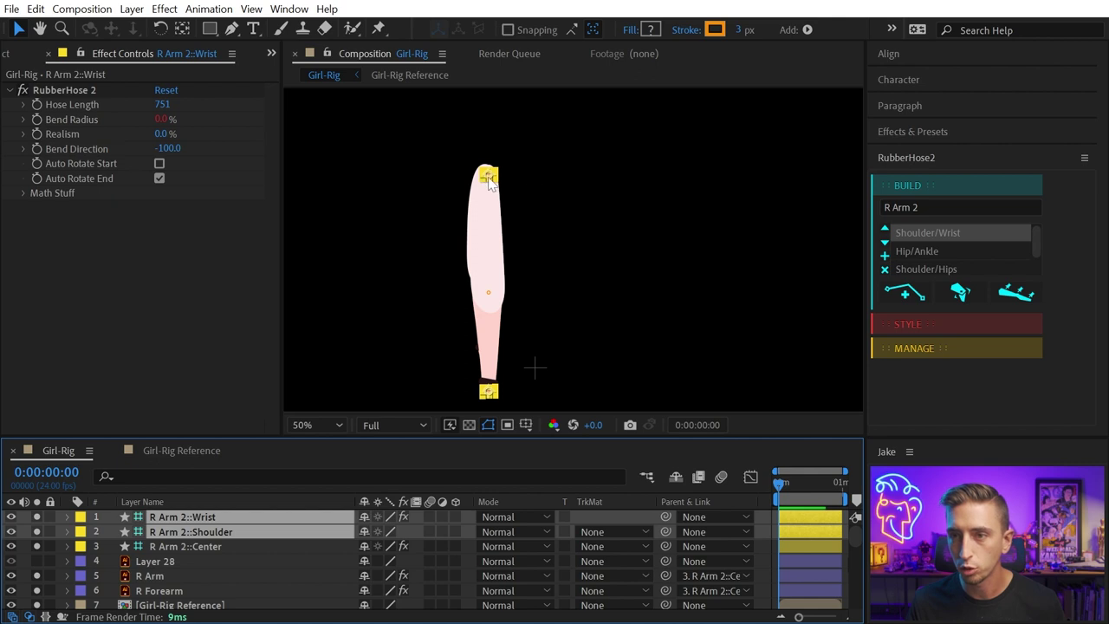
{"action": "mouse_move", "coordinate": [488, 178]}
{"action": "left_mouse_down"}
{"action": "mouse_move", "coordinate": [528, 183]}
{"action": "mouse_move", "coordinate": [484, 177]}
{"action": "left_mouse_up"}
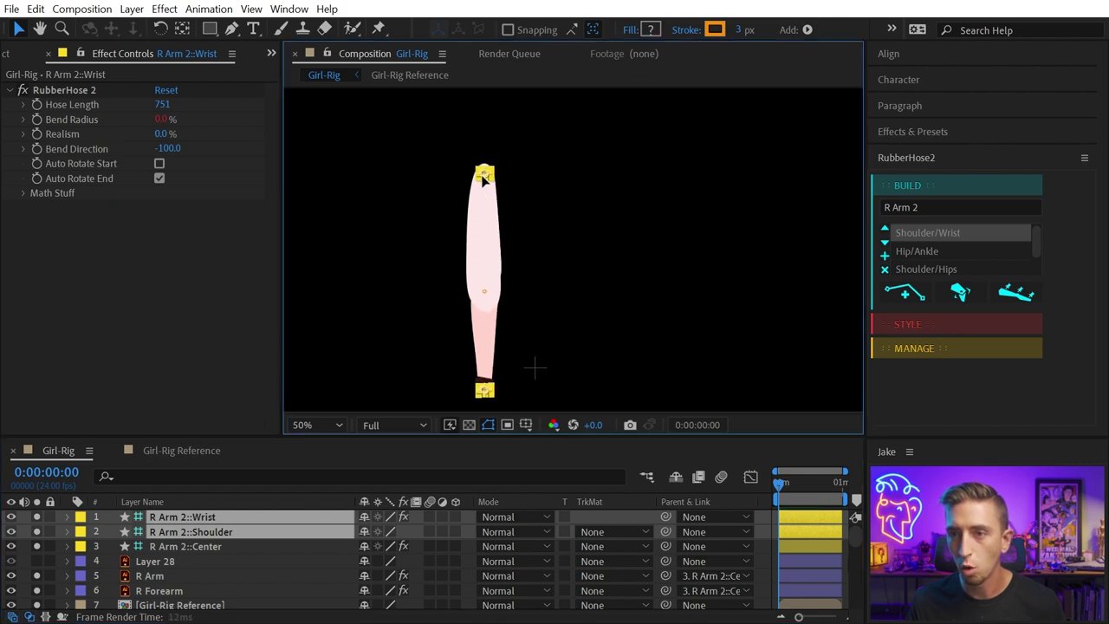
{"action": "left_click", "coordinate": [495, 401]}
{"action": "left_click_drag", "start_coordinate": [484, 394], "coordinate": [486, 384]}
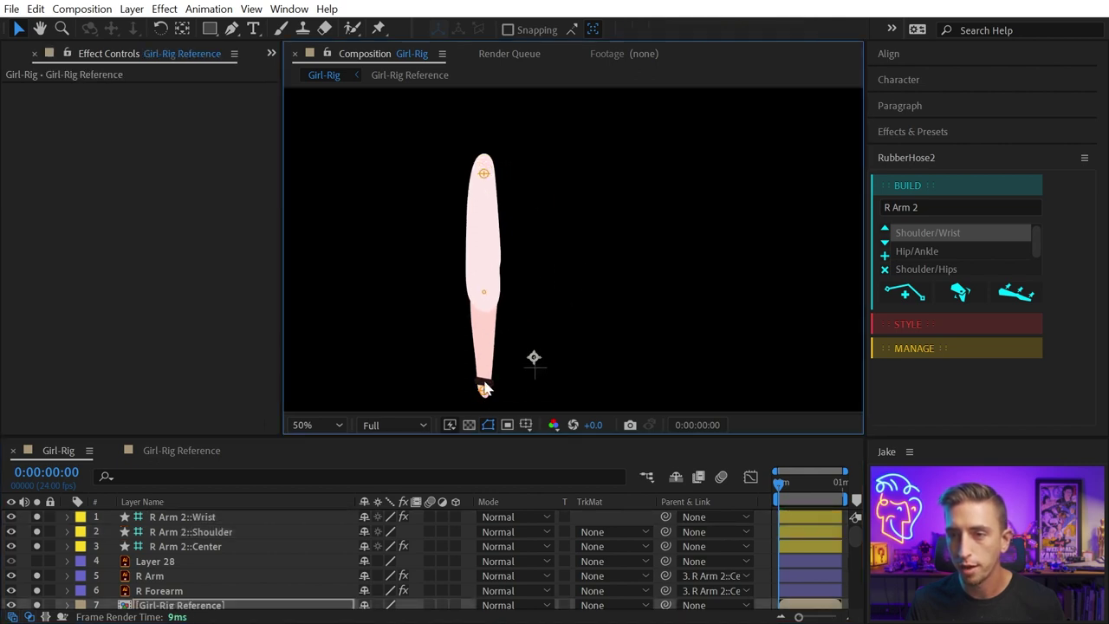
{"action": "key", "text": "ctrl+z"}
Lock the Girl-Rig Reference layer so it cannot be moved by accident while positioning the controllers
{"action": "left_click", "coordinate": [484, 174]}
{"action": "key", "text": "period"}
{"action": "key", "text": "period"}
{"action": "left_click_drag", "start_coordinate": [367, 138], "coordinate": [633, 289]}
{"action": "left_click_drag", "start_coordinate": [535, 164], "coordinate": [561, 287]}
{"action": "left_click", "coordinate": [557, 286]}
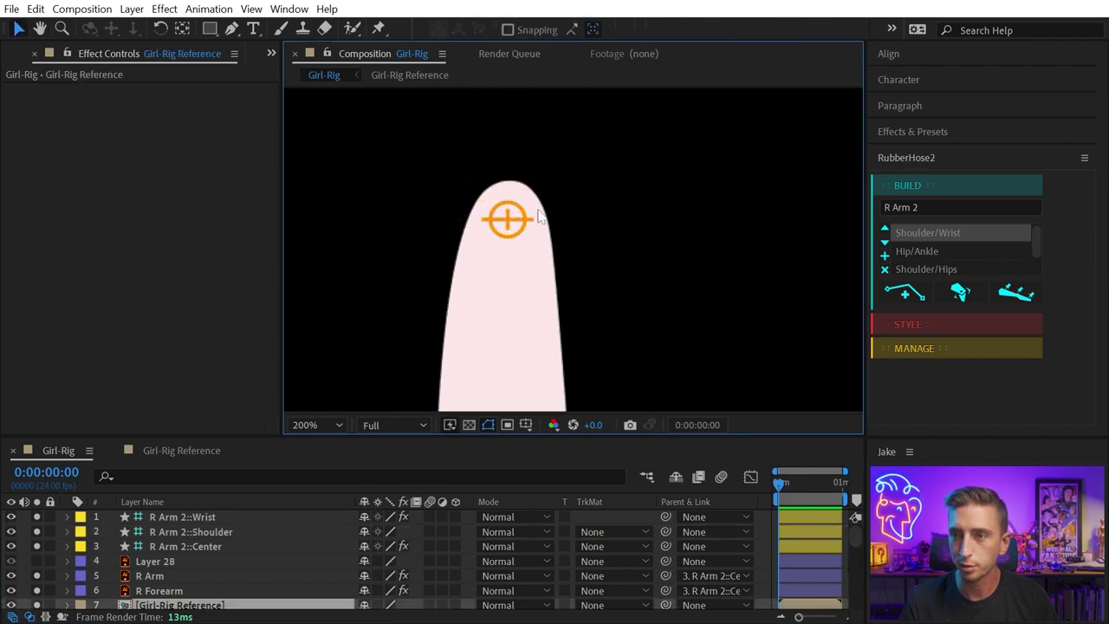
{"action": "scroll", "coordinate": [52, 559], "scroll_direction": "down", "scroll_amount": 3}
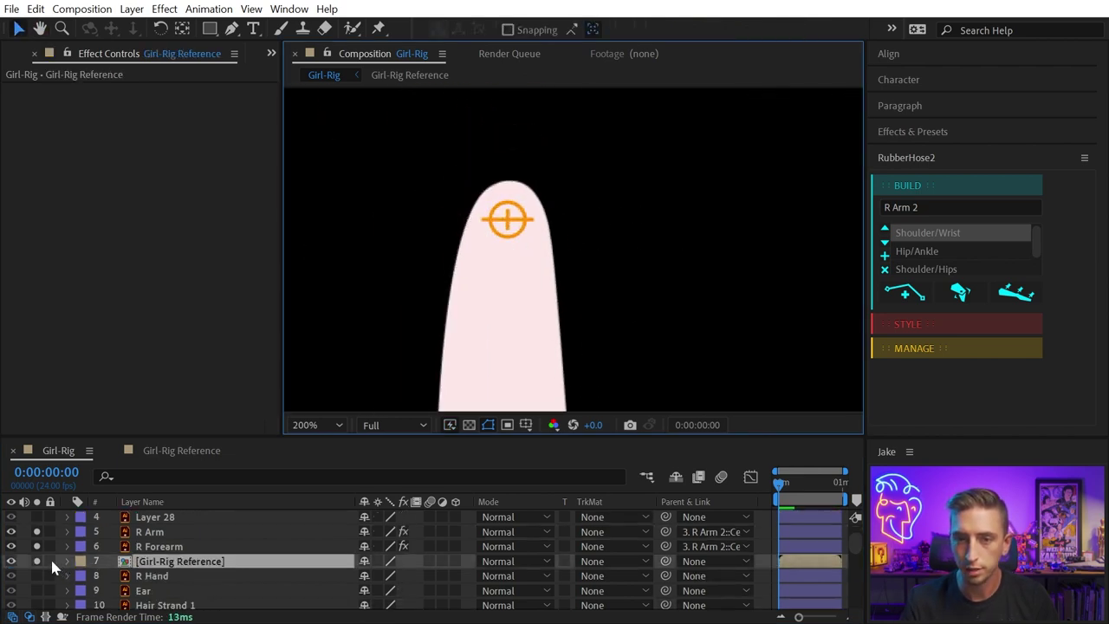
{"action": "left_click", "coordinate": [50, 561]}
{"action": "scroll", "coordinate": [184, 546], "scroll_direction": "up", "scroll_amount": 3}
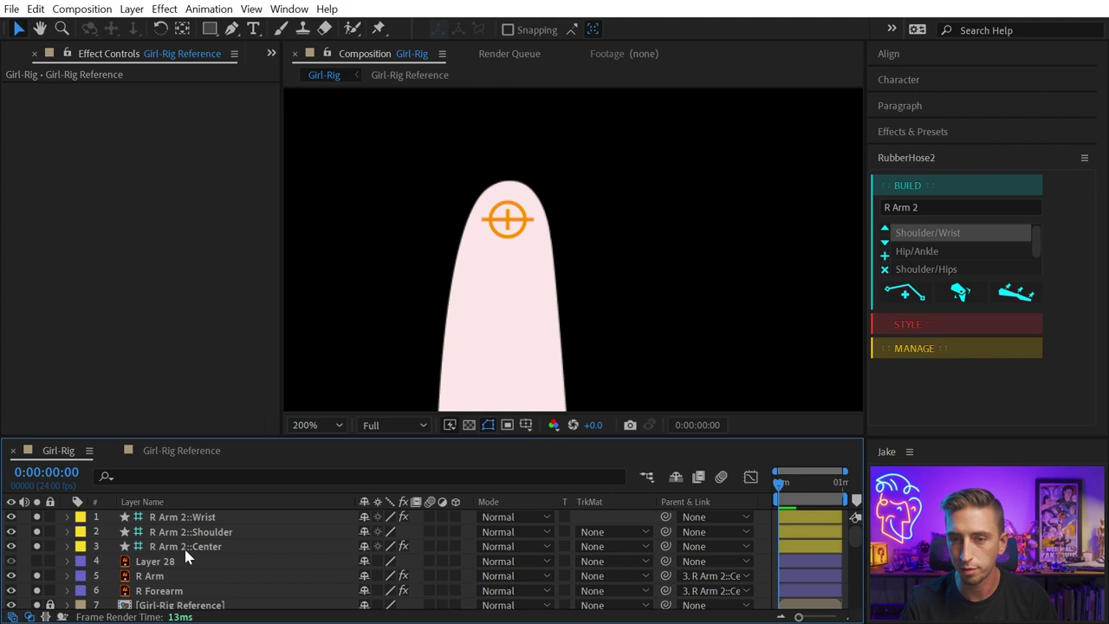
Align the R Arm 2 shoulder controller with the reference arm's shoulder and the wrist controller with its wrist
{"action": "left_click", "coordinate": [221, 535]}
{"action": "mouse_move", "coordinate": [508, 219]}
{"action": "left_mouse_down"}
{"action": "mouse_move", "coordinate": [508, 208]}
{"action": "mouse_move", "coordinate": [557, 231]}
{"action": "mouse_move", "coordinate": [513, 230]}
{"action": "left_mouse_up"}
{"action": "key", "text": "space"}
{"action": "left_click_drag", "start_coordinate": [523, 304], "coordinate": [553, 232]}
{"action": "left_click_drag", "start_coordinate": [497, 325], "coordinate": [502, 184]}
{"action": "key", "text": "comma"}
{"action": "key", "text": "comma"}
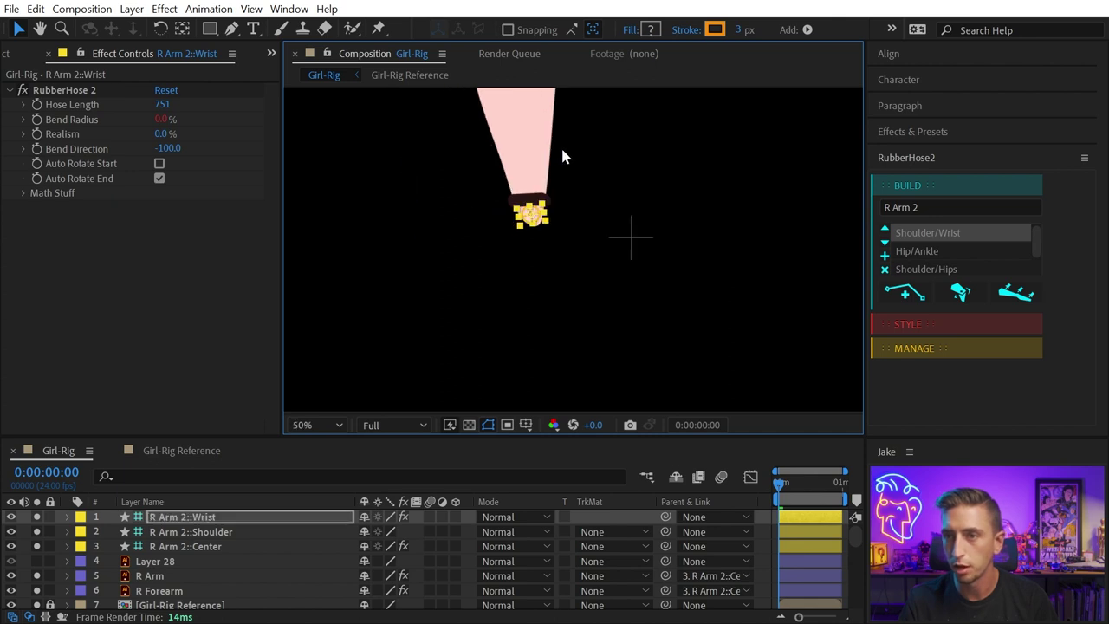
{"action": "key", "text": "space"}
{"action": "left_click_drag", "start_coordinate": [598, 150], "coordinate": [565, 286]}
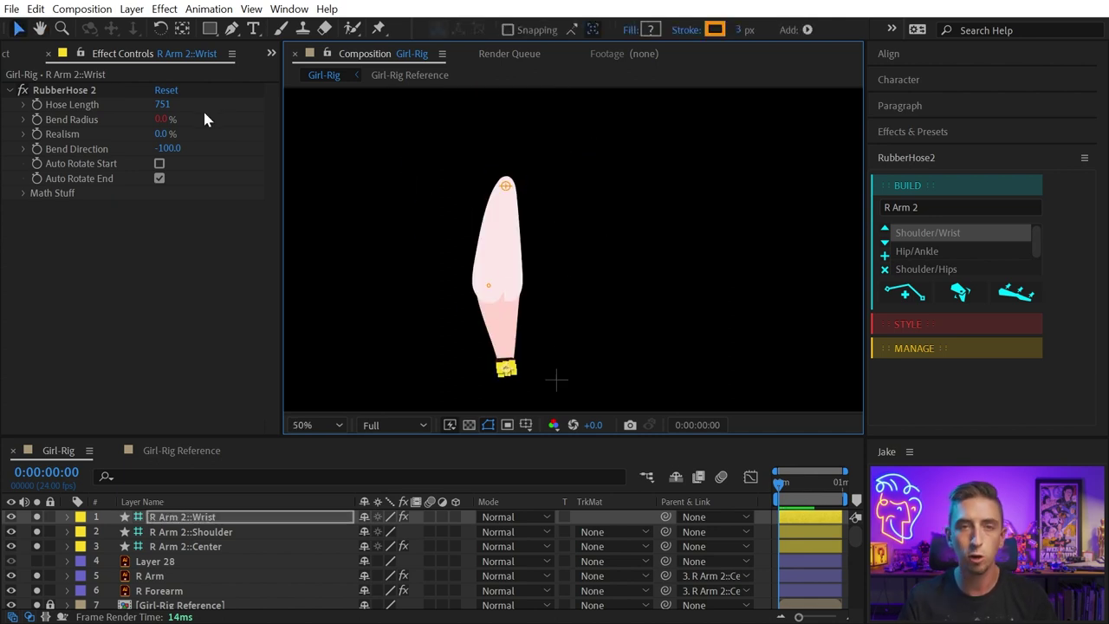
Set the wrist controller's Hose Length to 631 so the rigged arm straightens to match the reference
{"action": "left_click", "coordinate": [167, 104]}
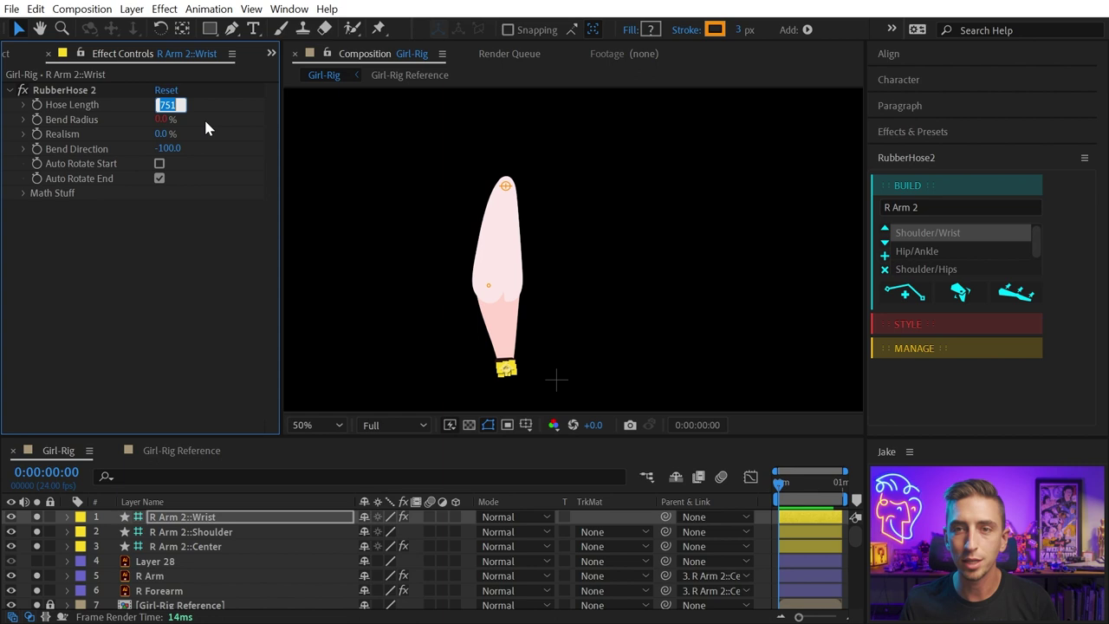
{"action": "type", "text": "681"}
{"action": "key", "text": "Return"}
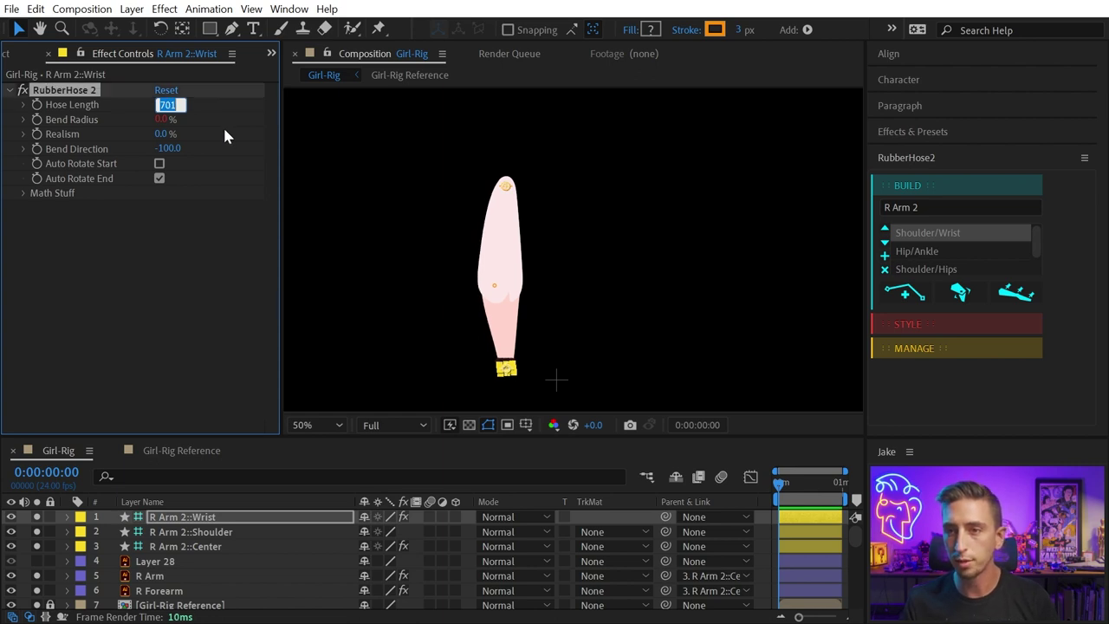
{"action": "type", "text": "631"}
{"action": "key", "text": "Return"}
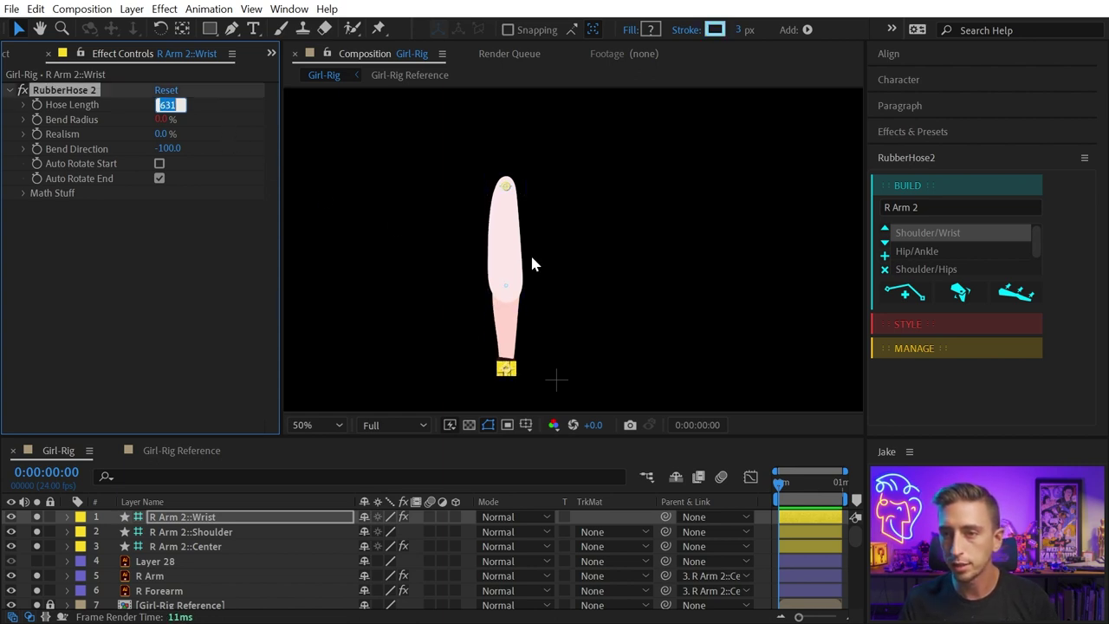
Test the arm's bend by moving the wrist controller forward and up, and undo the move
{"action": "left_click", "coordinate": [527, 196]}
{"action": "mouse_move", "coordinate": [506, 367]}
{"action": "left_mouse_down"}
{"action": "mouse_move", "coordinate": [504, 344]}
{"action": "mouse_move", "coordinate": [508, 360]}
{"action": "mouse_move", "coordinate": [520, 345]}
{"action": "mouse_move", "coordinate": [511, 368]}
{"action": "mouse_move", "coordinate": [549, 324]}
{"action": "mouse_move", "coordinate": [448, 317]}
{"action": "mouse_move", "coordinate": [587, 329]}
{"action": "mouse_move", "coordinate": [572, 303]}
{"action": "left_mouse_up"}
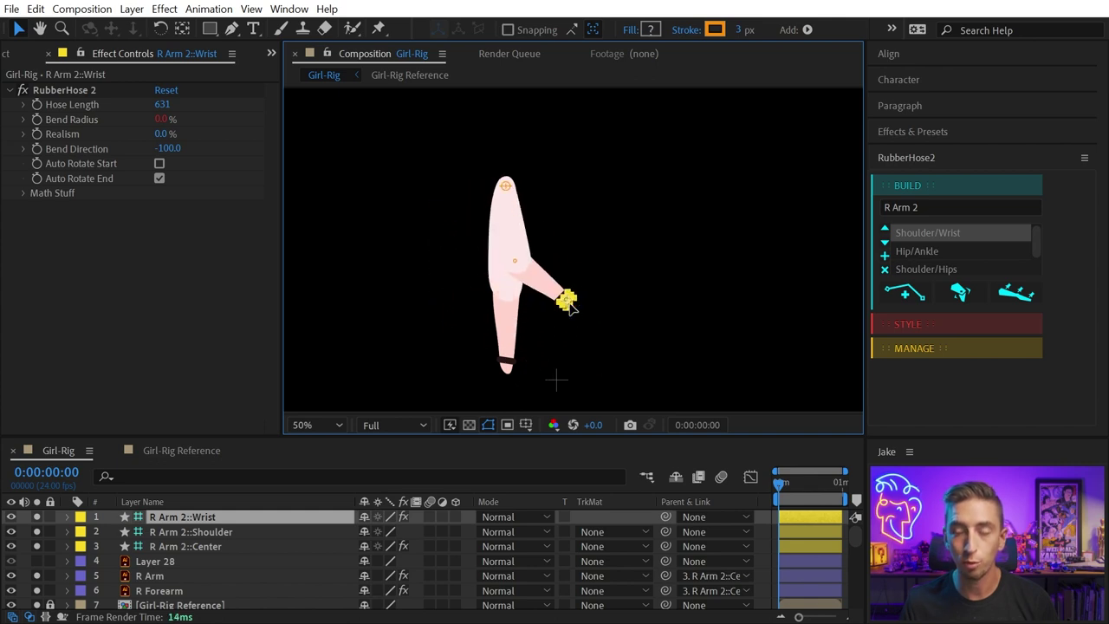
{"action": "key", "text": "ctrl+z"}
{"action": "scroll", "coordinate": [52, 568], "scroll_direction": "down", "scroll_amount": 3}
{"action": "scroll", "coordinate": [51, 562], "scroll_direction": "up", "scroll_amount": 2}
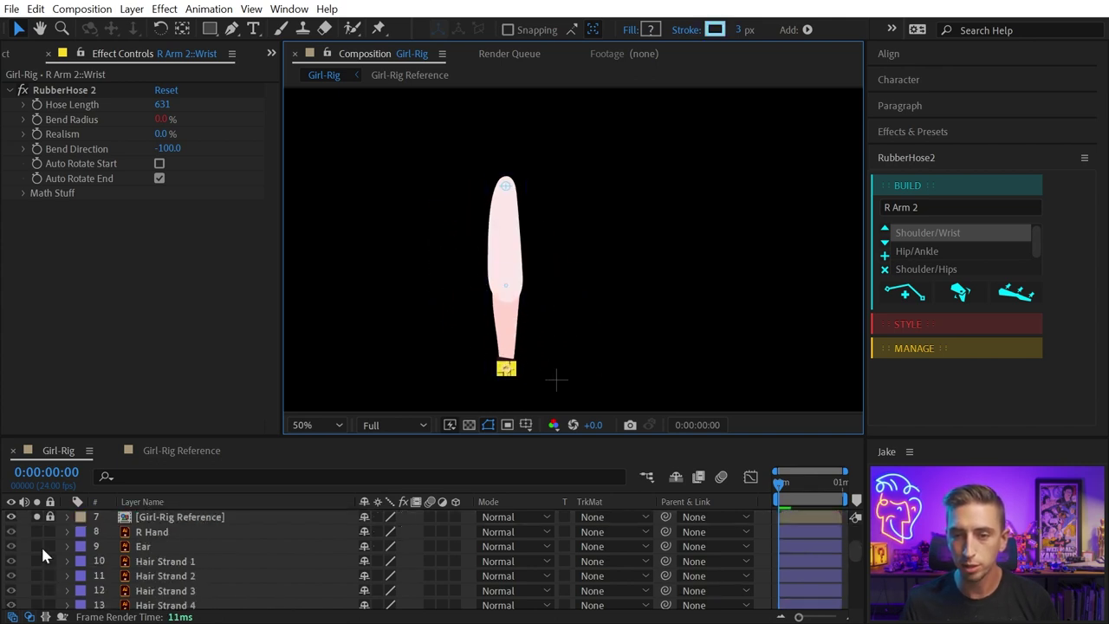
Hide the Girl-Rig Reference layer and clear the solo from the right arm layers so the full character shows
{"action": "left_click", "coordinate": [12, 562]}
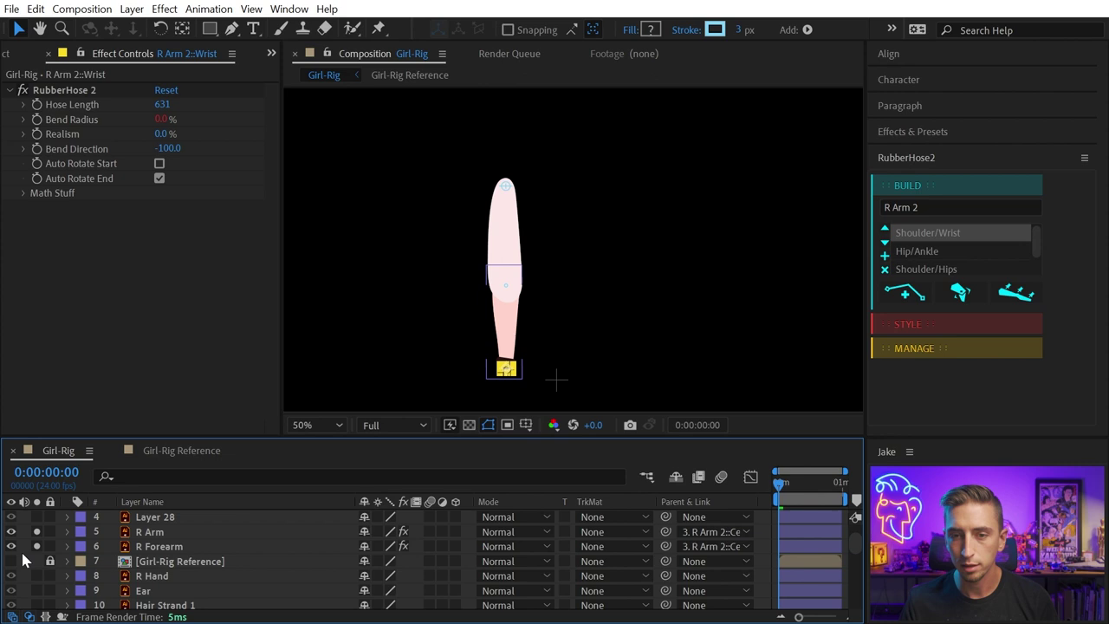
{"action": "left_click_drag", "start_coordinate": [36, 546], "coordinate": [33, 517]}
{"action": "scroll", "coordinate": [33, 515], "scroll_direction": "up", "scroll_amount": 3}
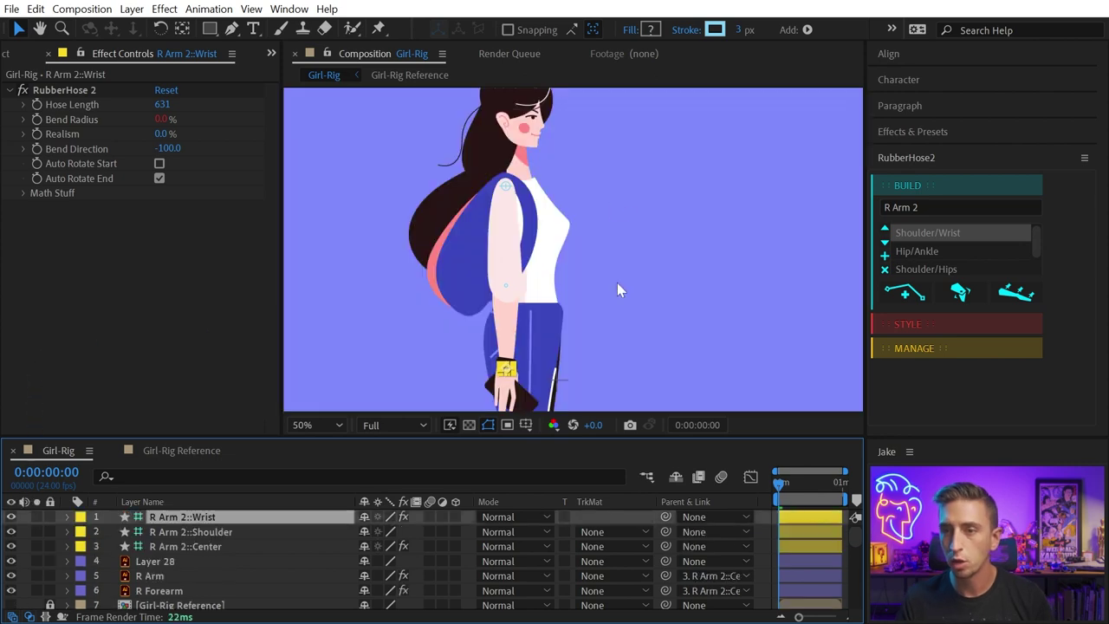
{"action": "scroll", "coordinate": [609, 294], "scroll_direction": "down", "scroll_amount": 1}
{"action": "left_click_drag", "start_coordinate": [609, 300], "coordinate": [575, 272]}
{"action": "key", "text": "v"}
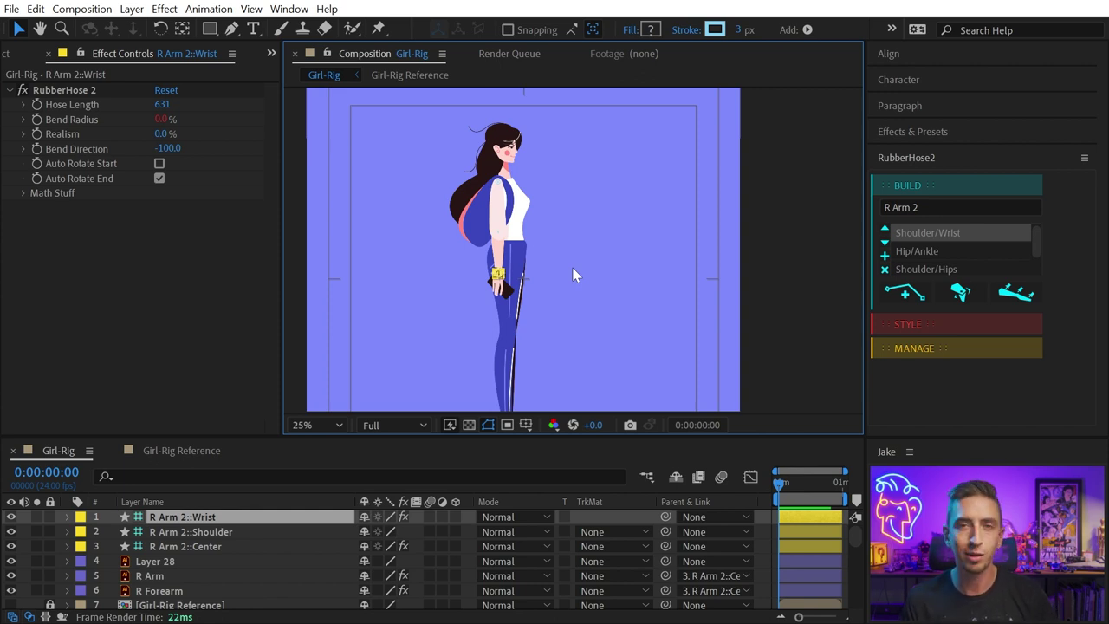
Solo the R Thigh and R Calf layers
{"action": "left_click", "coordinate": [521, 267]}
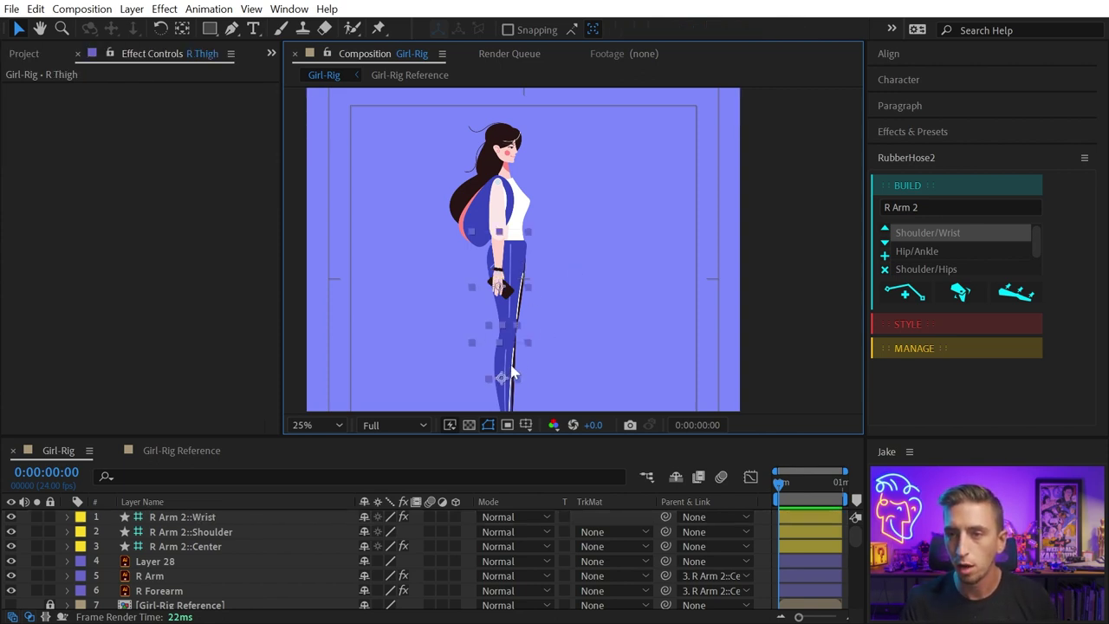
{"action": "left_click_drag", "start_coordinate": [566, 381], "coordinate": [565, 297]}
{"action": "scroll", "coordinate": [130, 598], "scroll_direction": "down", "scroll_amount": 7}
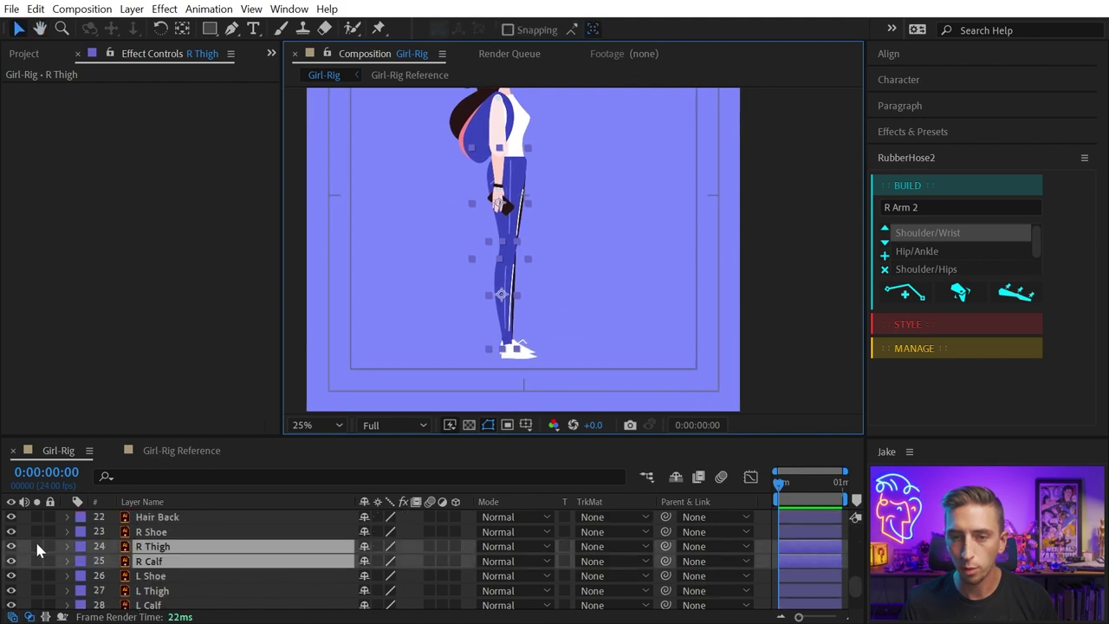
{"action": "left_click", "coordinate": [36, 546]}
Move R Thigh and R Calf together so the knee sits at the center of the composition
{"action": "scroll", "coordinate": [606, 211], "scroll_direction": "up", "scroll_amount": 2}
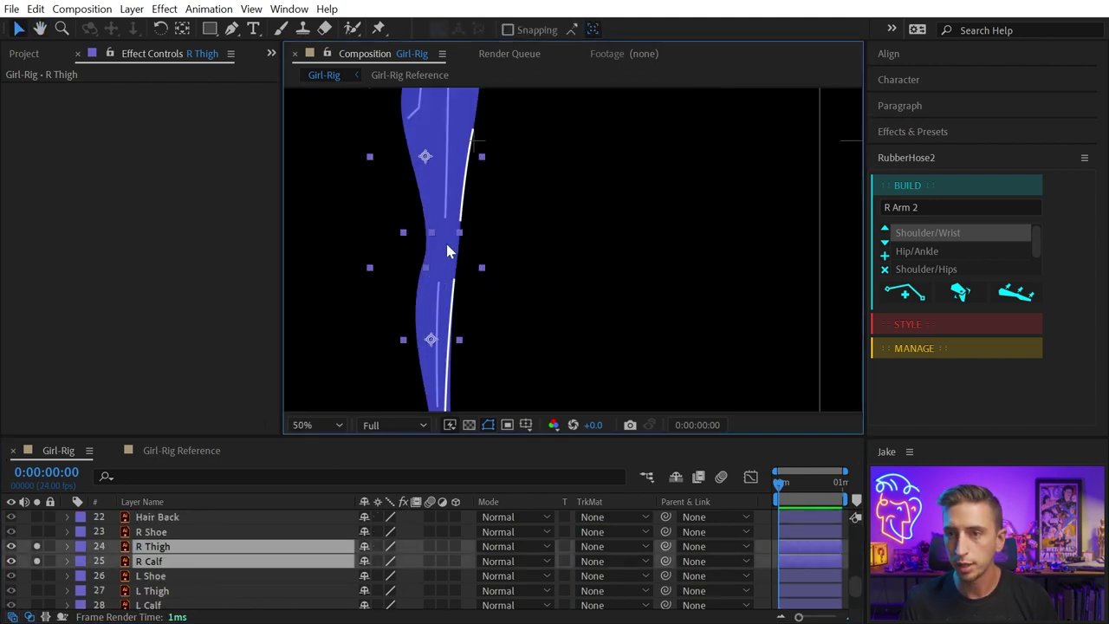
{"action": "left_click_drag", "start_coordinate": [539, 160], "coordinate": [502, 242]}
{"action": "left_click_drag", "start_coordinate": [414, 323], "coordinate": [442, 226]}
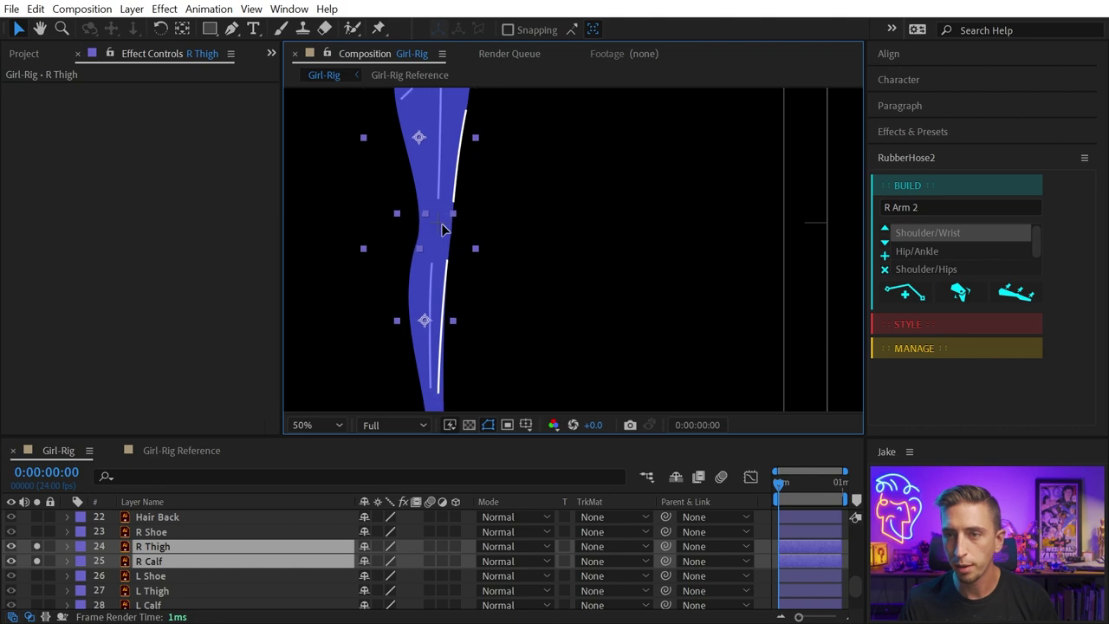
Set R Thigh and R Calf to Overlay blending and fine-tune their position so the overlapping knee circle is centered on the composition
{"action": "left_click", "coordinate": [498, 548]}
{"action": "left_click", "coordinate": [565, 623]}
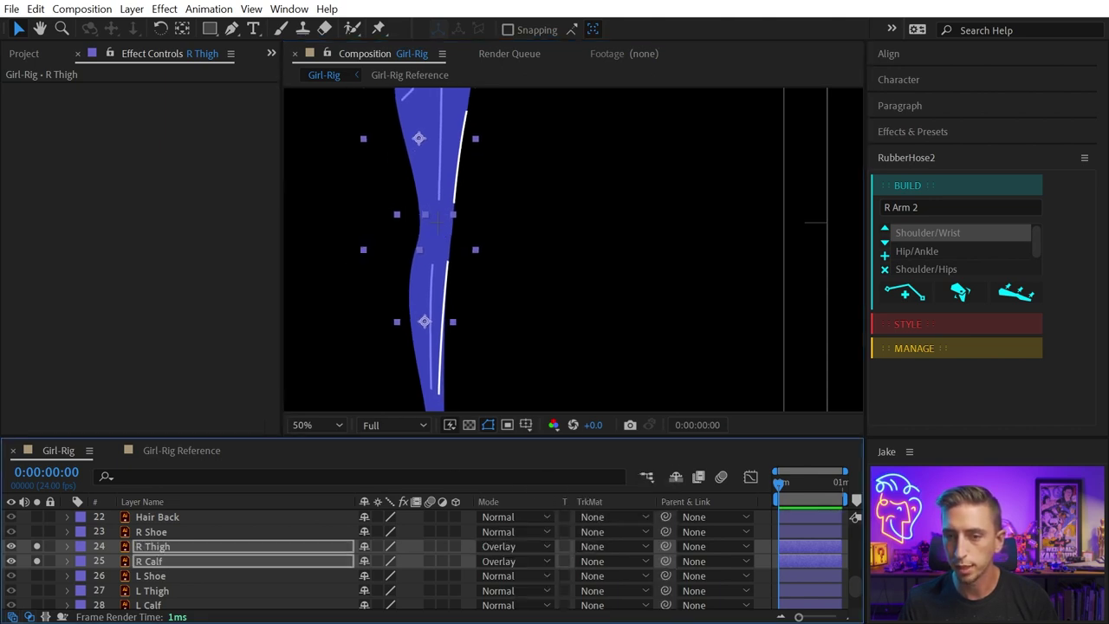
{"action": "left_click_drag", "start_coordinate": [440, 241], "coordinate": [442, 233]}
{"action": "key", "text": "space"}
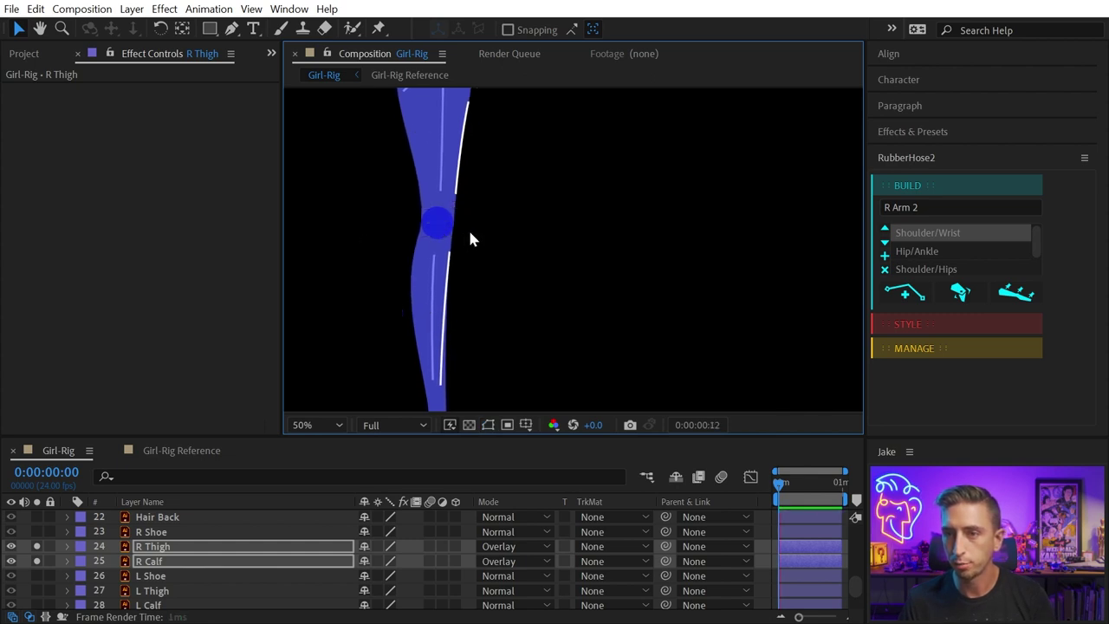
{"action": "key", "text": "space"}
{"action": "left_click", "coordinate": [603, 293]}
Build a RubberHose rig named R Leg with Hip/Ankle controllers from the R Thigh and R Calf layers
{"action": "scroll", "coordinate": [601, 291], "scroll_direction": "down", "scroll_amount": 2}
{"action": "left_click", "coordinate": [506, 176]}
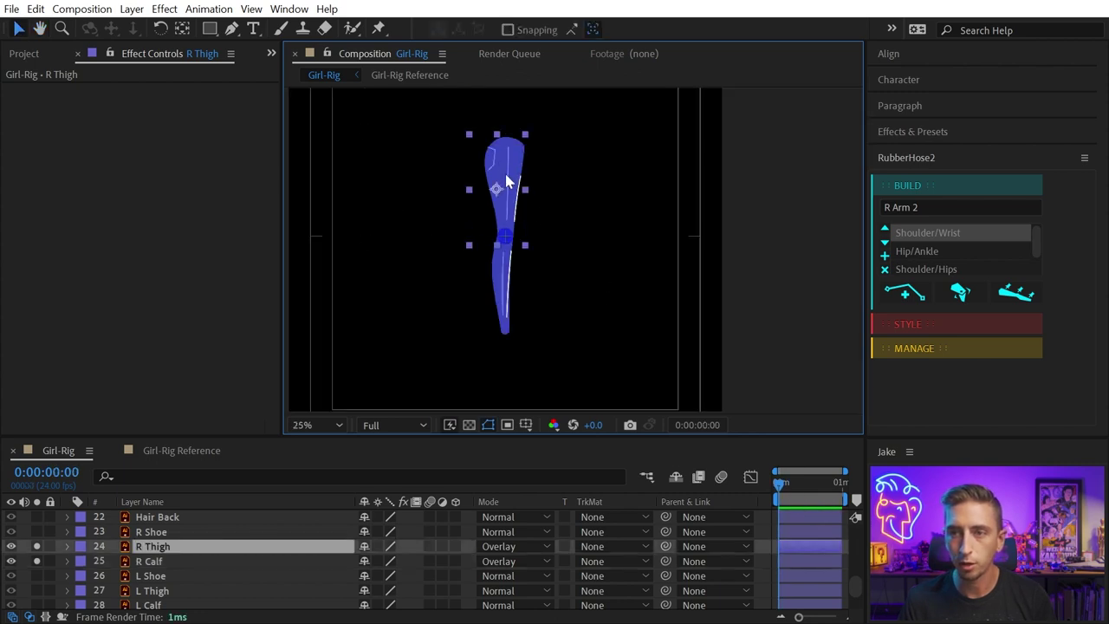
{"action": "left_click", "coordinate": [511, 264], "text": "shift"}
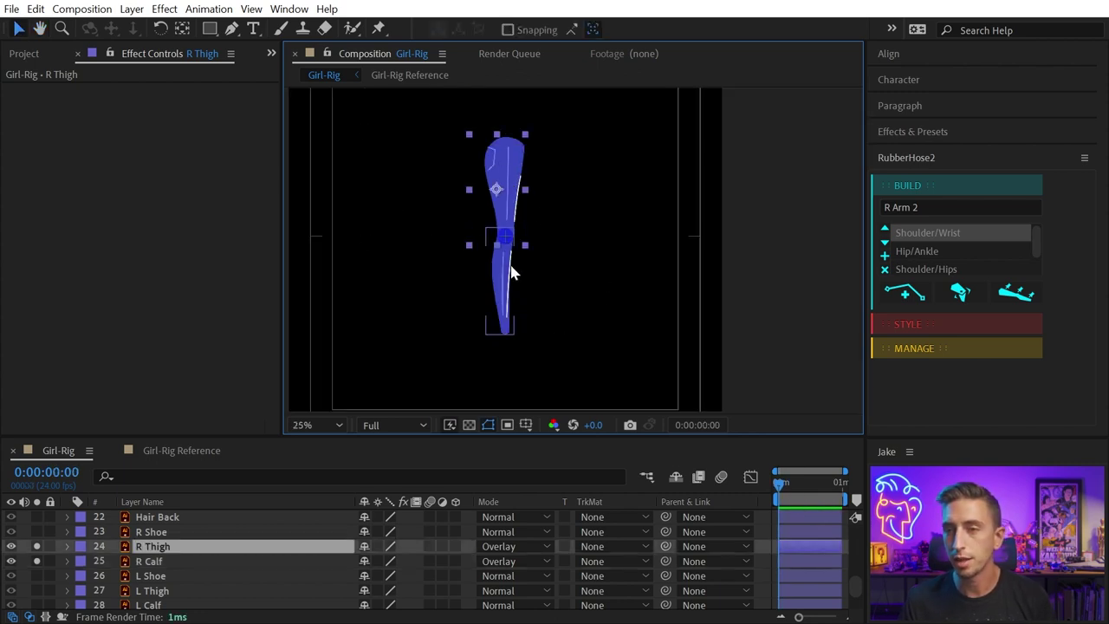
{"action": "left_click", "coordinate": [926, 206]}
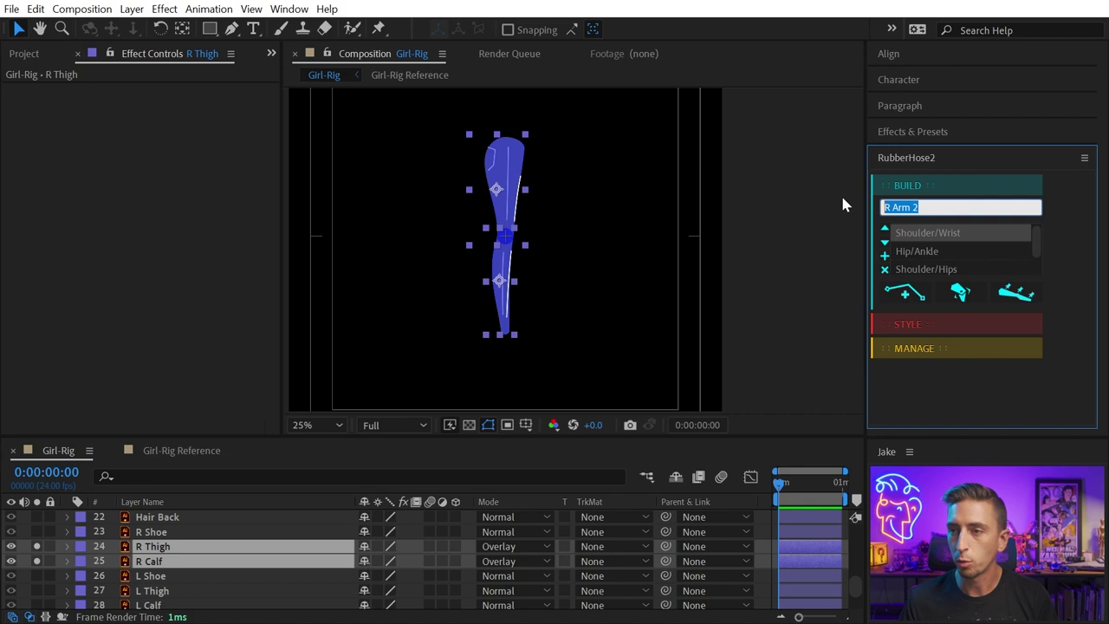
{"action": "type", "text": "R Leg"}
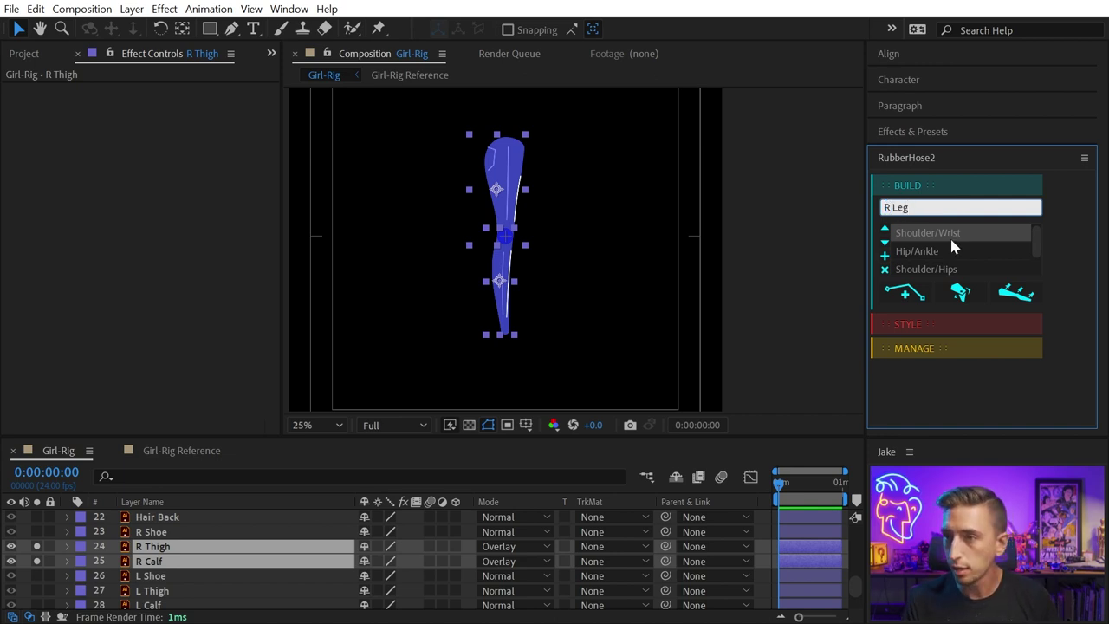
{"action": "left_click", "coordinate": [926, 251]}
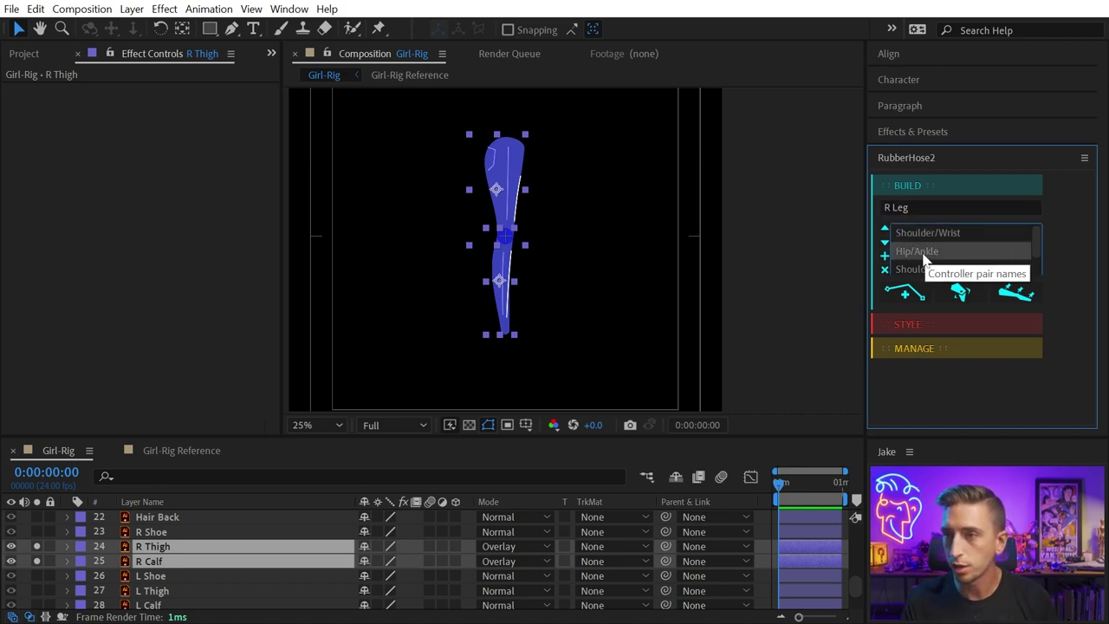
{"action": "left_click", "coordinate": [960, 293]}
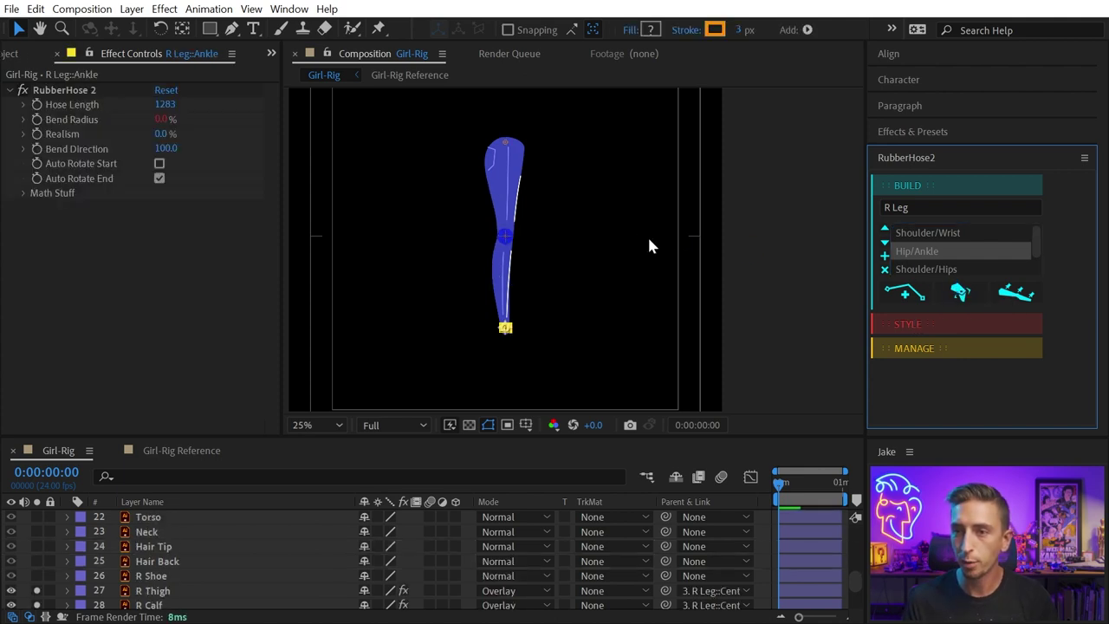
Set R Thigh's Segment Length to 613 and rotate the thigh slightly around the knee to center it on the hip controller
{"action": "left_click", "coordinate": [648, 235]}
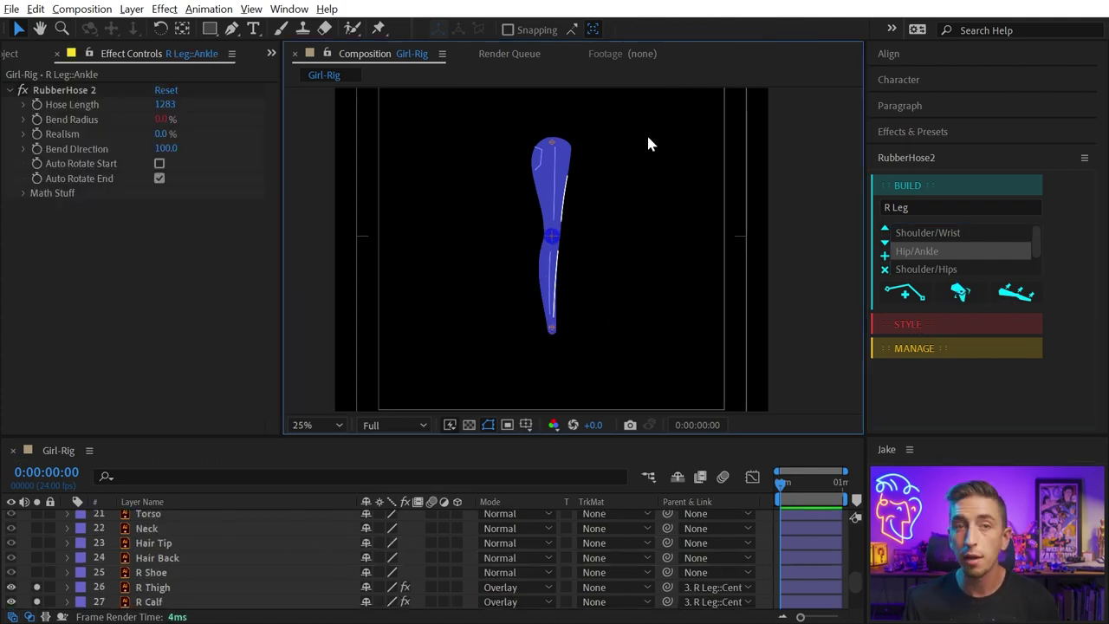
{"action": "scroll", "coordinate": [642, 139], "scroll_direction": "up", "scroll_amount": 2}
{"action": "left_click_drag", "start_coordinate": [543, 121], "coordinate": [557, 226]}
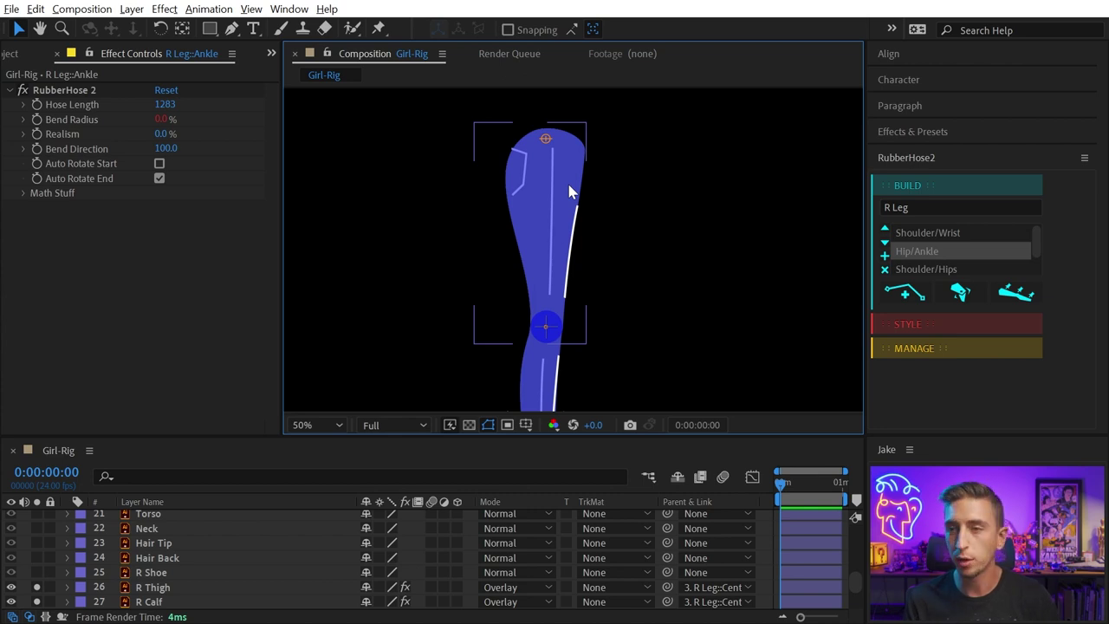
{"action": "left_click", "coordinate": [580, 200]}
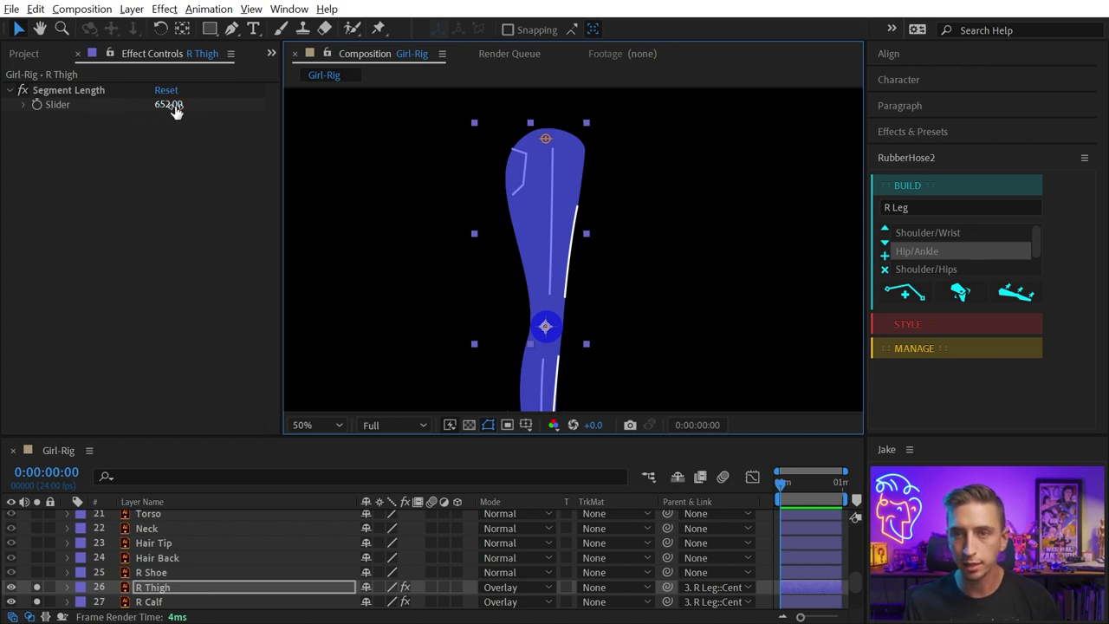
{"action": "left_click_drag", "start_coordinate": [176, 110], "coordinate": [152, 104]}
{"action": "right_click", "coordinate": [147, 113]}
{"action": "left_click", "coordinate": [143, 113]}
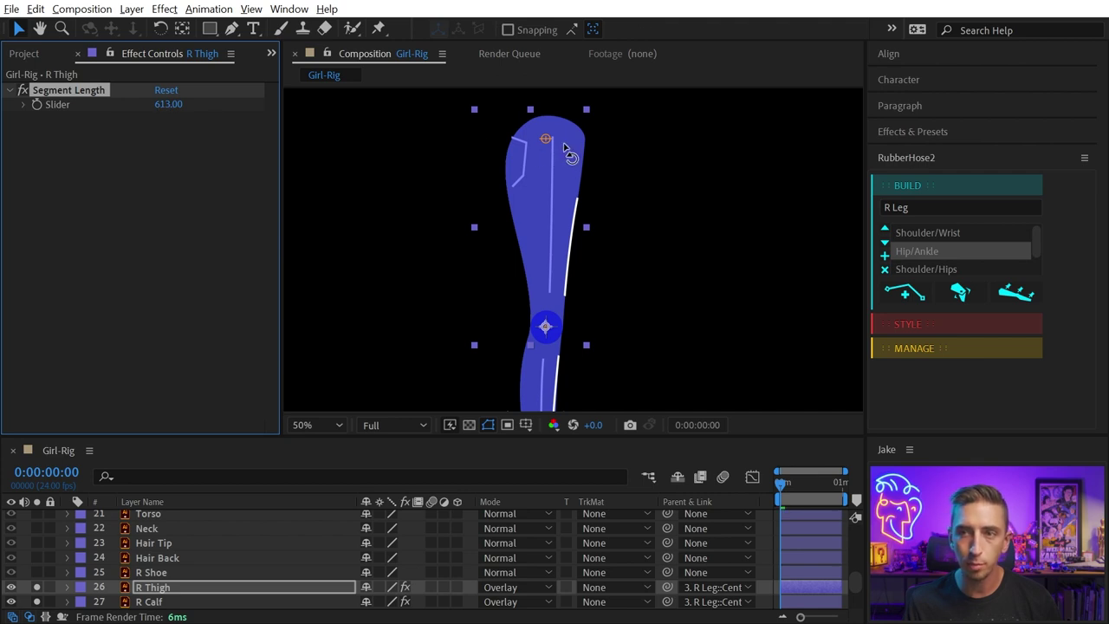
{"action": "key", "text": "w"}
{"action": "mouse_move", "coordinate": [568, 152]}
{"action": "left_mouse_down"}
{"action": "mouse_move", "coordinate": [557, 145]}
{"action": "mouse_move", "coordinate": [564, 152]}
{"action": "left_mouse_up"}
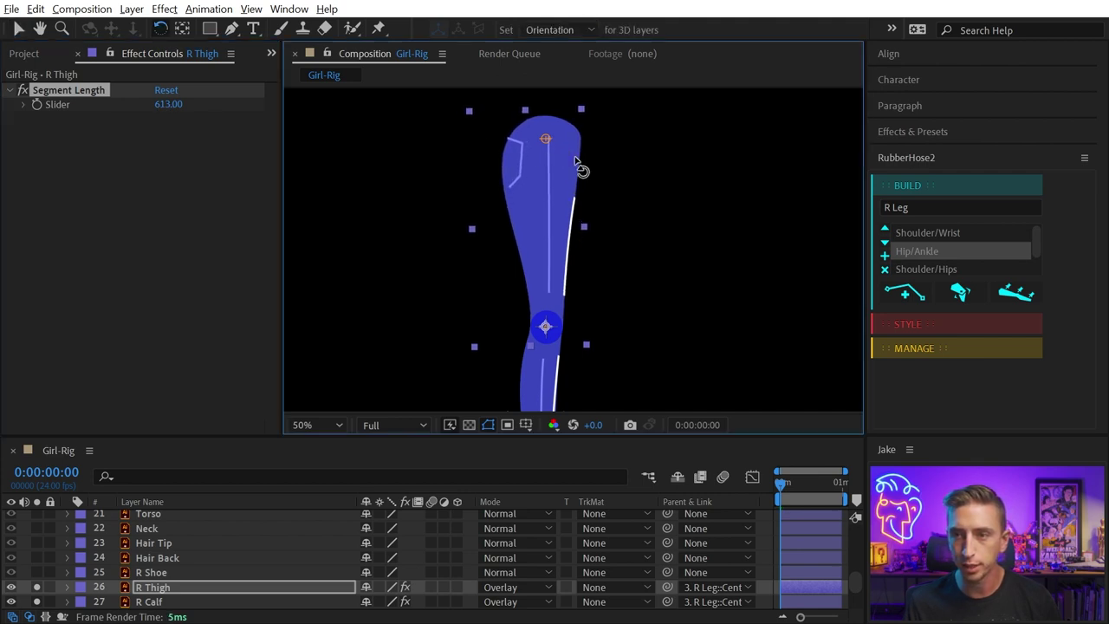
Set R Calf's Segment Length to 643 and rotate the calf slightly around the knee to center it on the ankle controller
{"action": "left_click_drag", "start_coordinate": [583, 381], "coordinate": [557, 180]}
{"action": "key", "text": "v"}
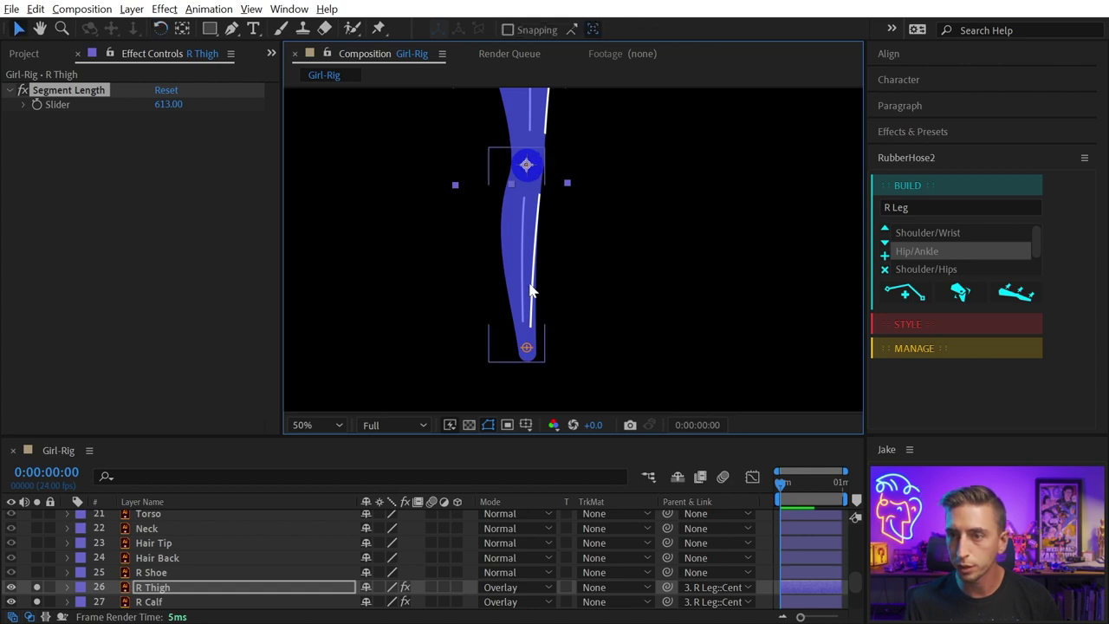
{"action": "left_click", "coordinate": [531, 290]}
{"action": "key", "text": "Return"}
{"action": "left_click_drag", "start_coordinate": [175, 104], "coordinate": [187, 106]}
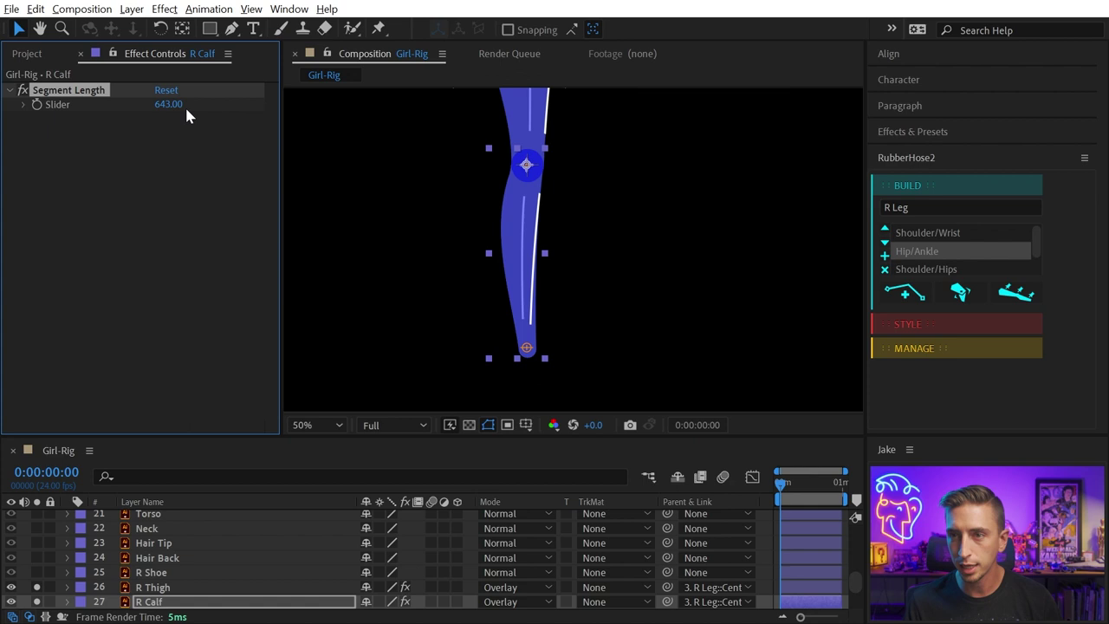
{"action": "key", "text": "w"}
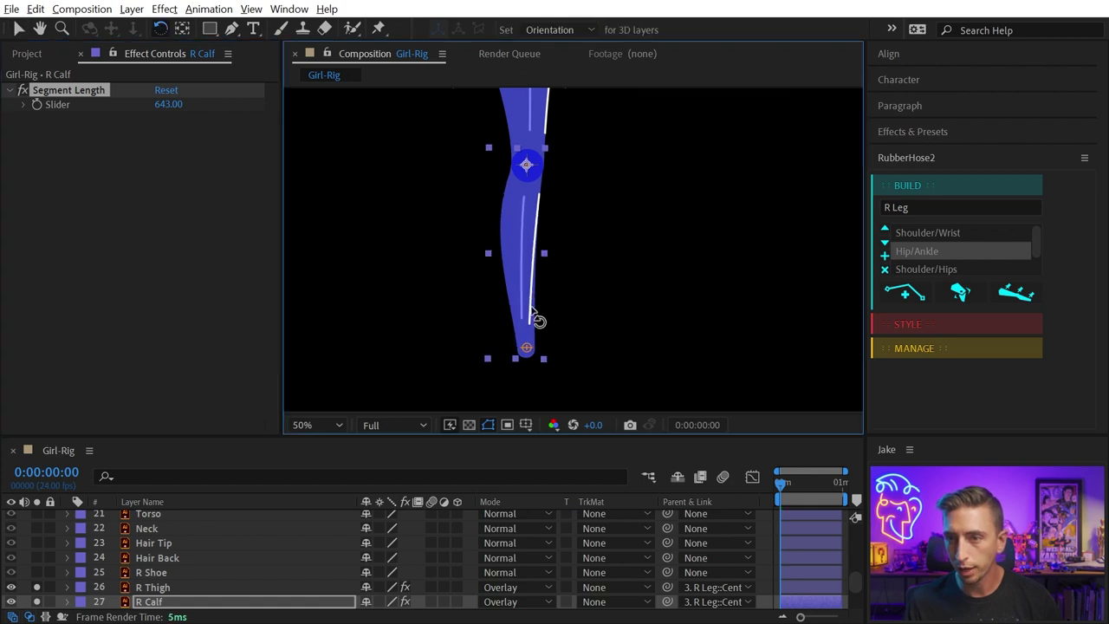
{"action": "left_click_drag", "start_coordinate": [537, 319], "coordinate": [540, 316]}
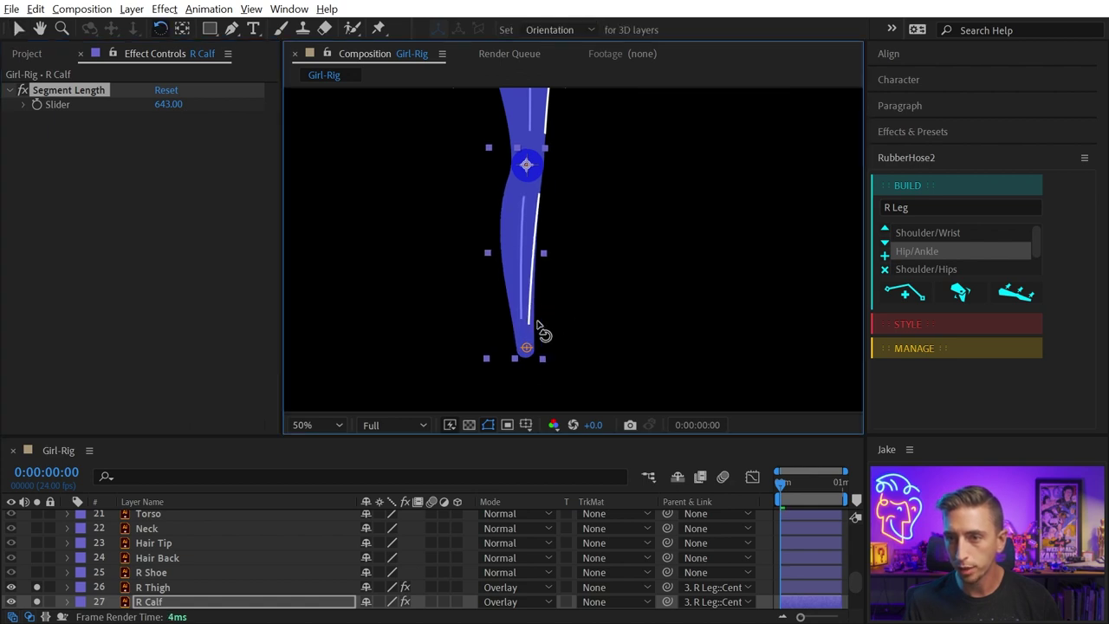
Return the R Thigh and R Calf layers to Normal blending mode
{"action": "scroll", "coordinate": [538, 328], "scroll_direction": "down", "scroll_amount": 2}
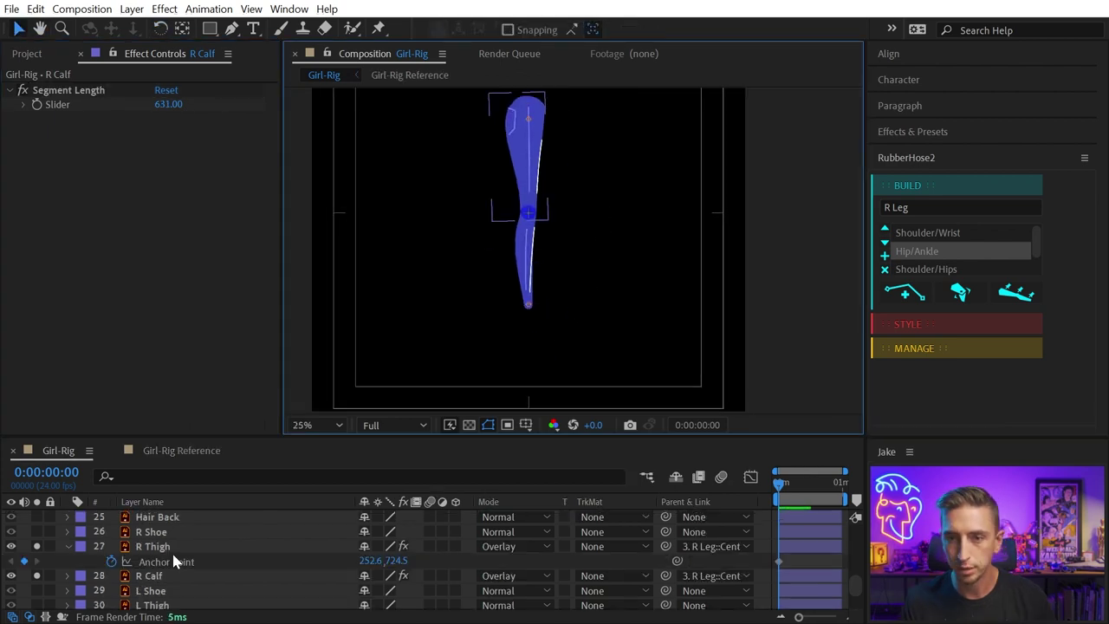
{"action": "left_click", "coordinate": [172, 547]}
{"action": "left_click", "coordinate": [163, 575], "text": "ctrl"}
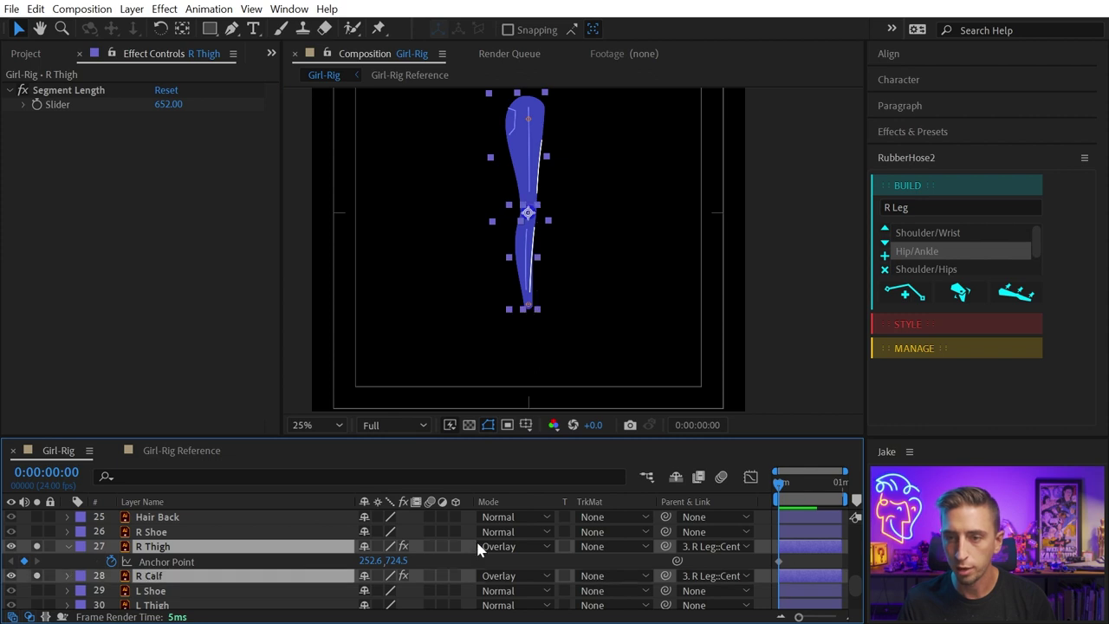
{"action": "left_click", "coordinate": [486, 546]}
{"action": "left_click", "coordinate": [564, 491]}
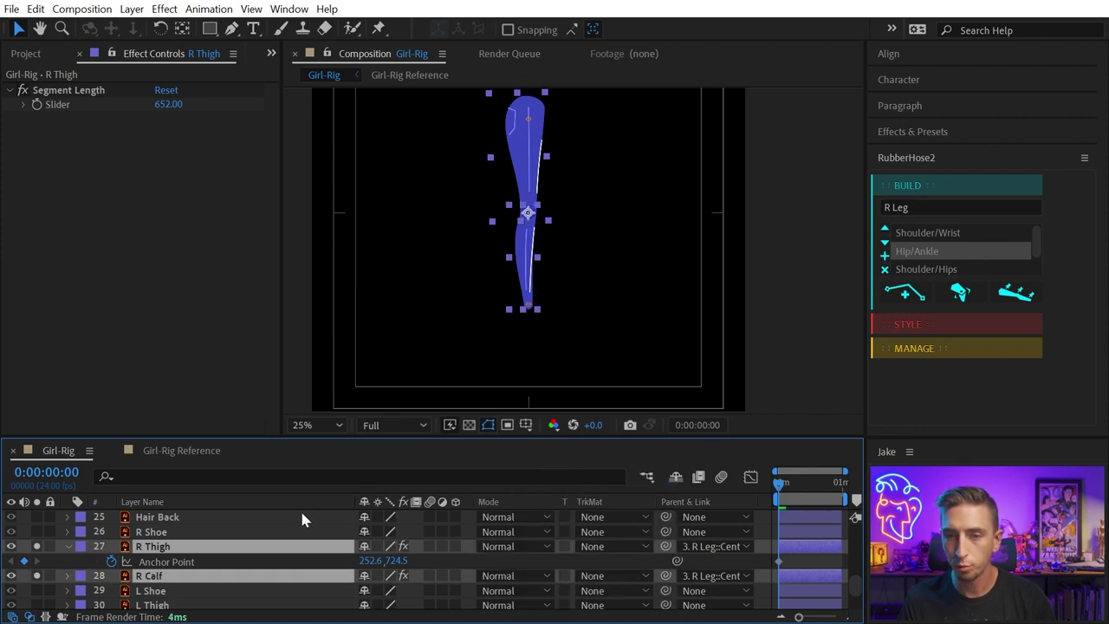
Unlock the Girl-Rig Reference layer and move it directly below R Calf in the layer stack
{"action": "scroll", "coordinate": [301, 518], "scroll_direction": "up", "scroll_amount": 5}
{"action": "left_click", "coordinate": [49, 528]}
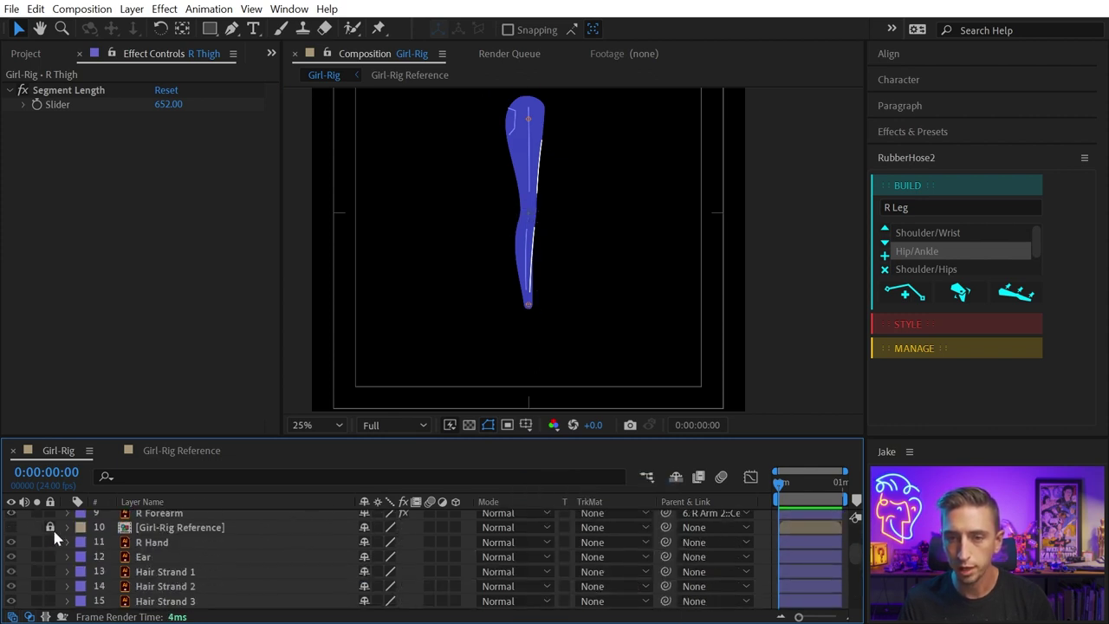
{"action": "left_click_drag", "start_coordinate": [176, 530], "coordinate": [182, 552]}
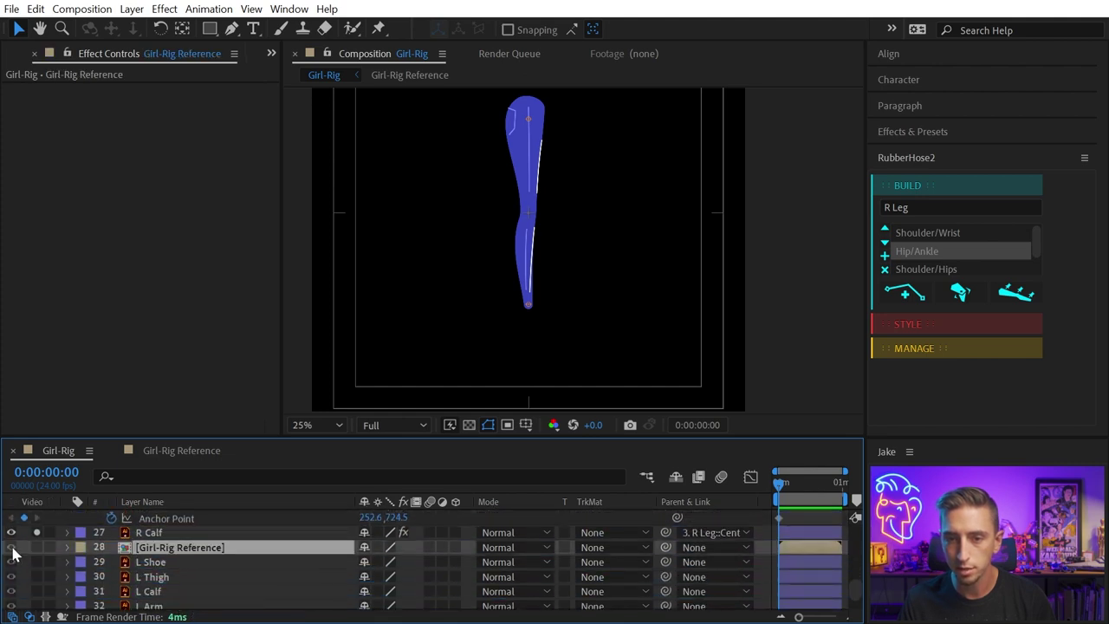
In the Girl-Rig Reference composition, replace the arm solo with R Thigh and R Calf, and return to Girl-Rig
{"action": "double_click", "coordinate": [155, 551]}
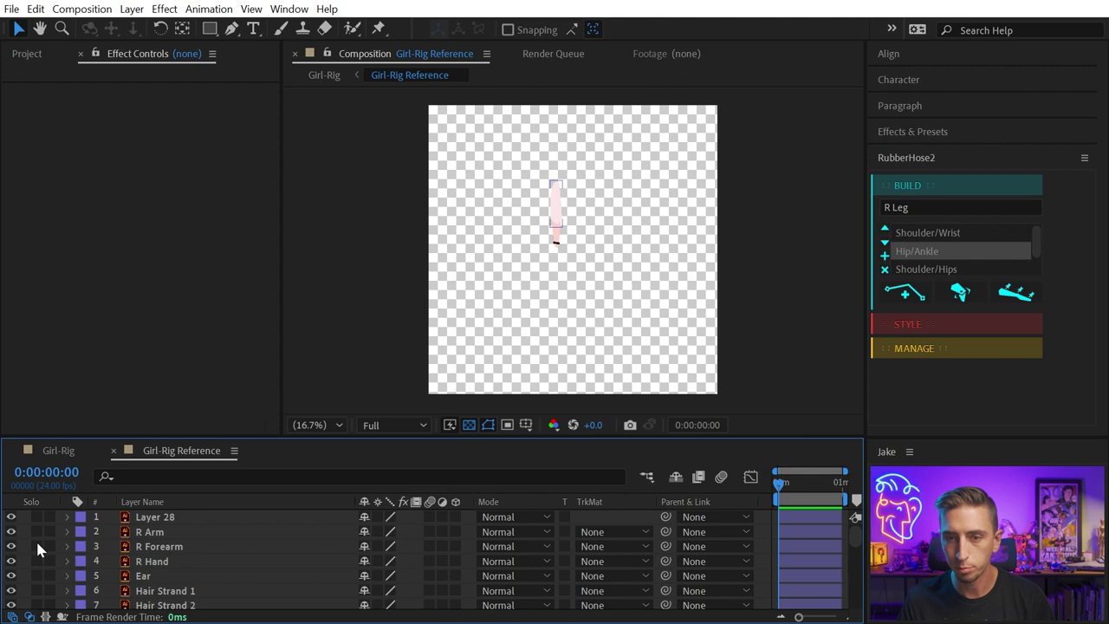
{"action": "scroll", "coordinate": [35, 546], "scroll_direction": "down", "scroll_amount": 5}
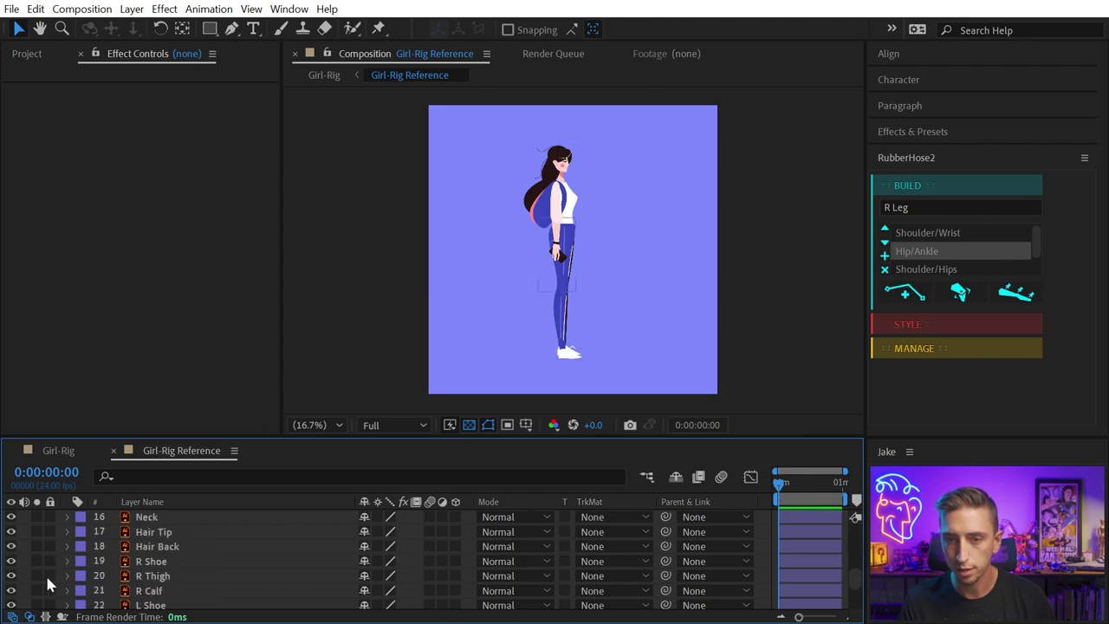
{"action": "left_click", "coordinate": [36, 576]}
{"action": "left_click", "coordinate": [58, 451]}
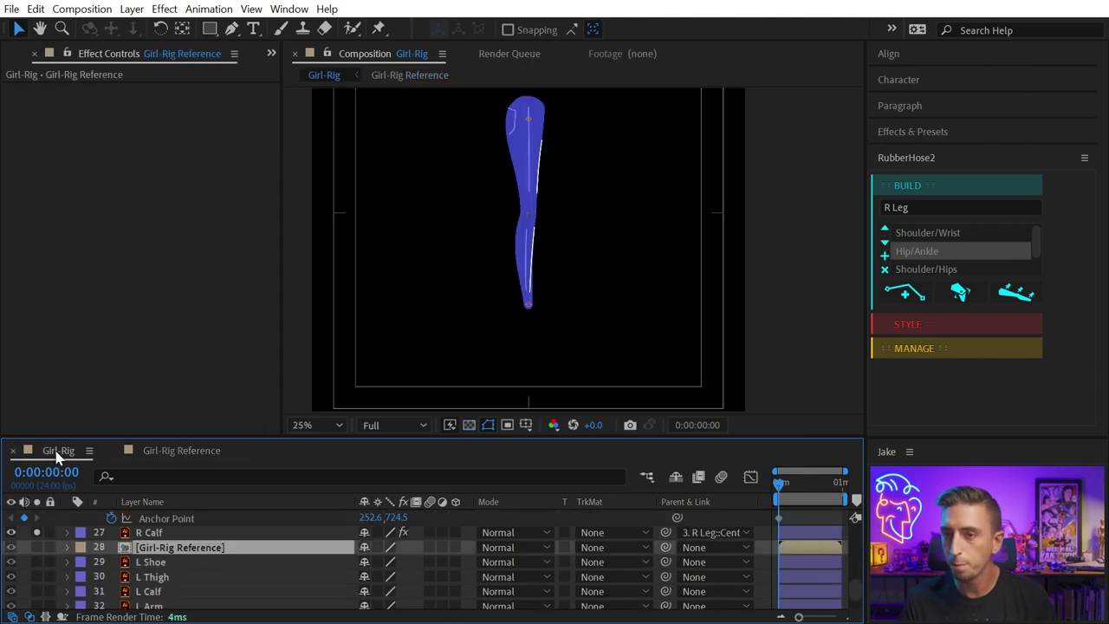
Move the R Leg::Hip and R Leg::Ankle controllers together so the hip lines up with the leg in the reference
{"action": "scroll", "coordinate": [248, 588], "scroll_direction": "up", "scroll_amount": 9}
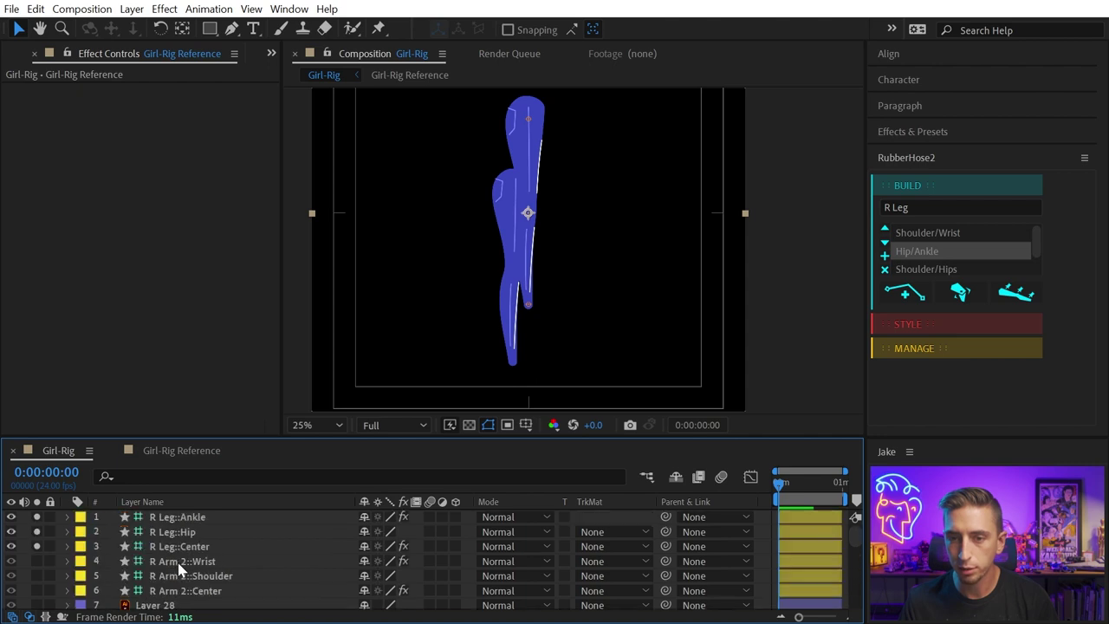
{"action": "left_click", "coordinate": [172, 531]}
{"action": "left_click", "coordinate": [173, 517], "text": "shift"}
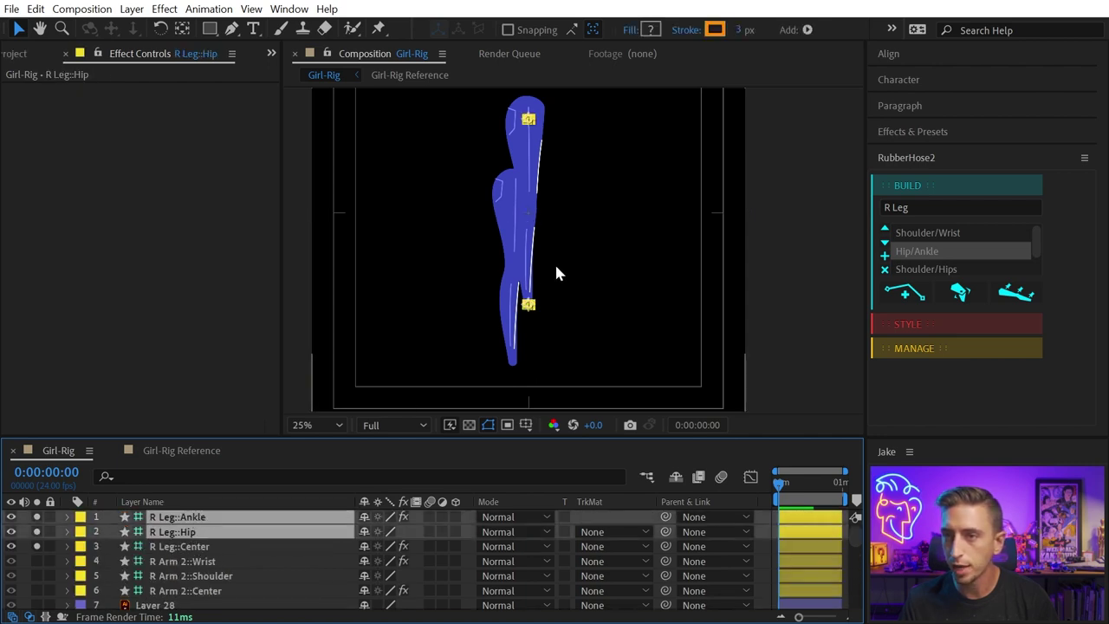
{"action": "left_click_drag", "start_coordinate": [527, 306], "coordinate": [514, 365]}
{"action": "key", "text": "z"}
{"action": "left_click", "coordinate": [514, 169]}
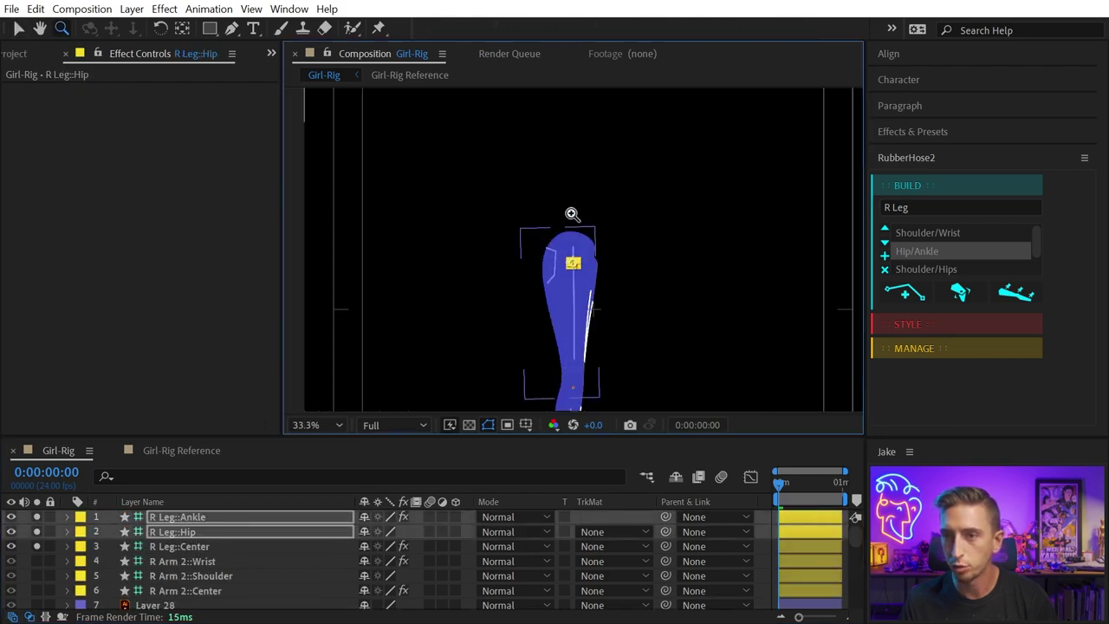
{"action": "left_click", "coordinate": [579, 260]}
{"action": "left_click", "coordinate": [581, 267]}
{"action": "left_click", "coordinate": [581, 268]}
{"action": "key", "text": "v"}
{"action": "left_click_drag", "start_coordinate": [506, 197], "coordinate": [525, 288]}
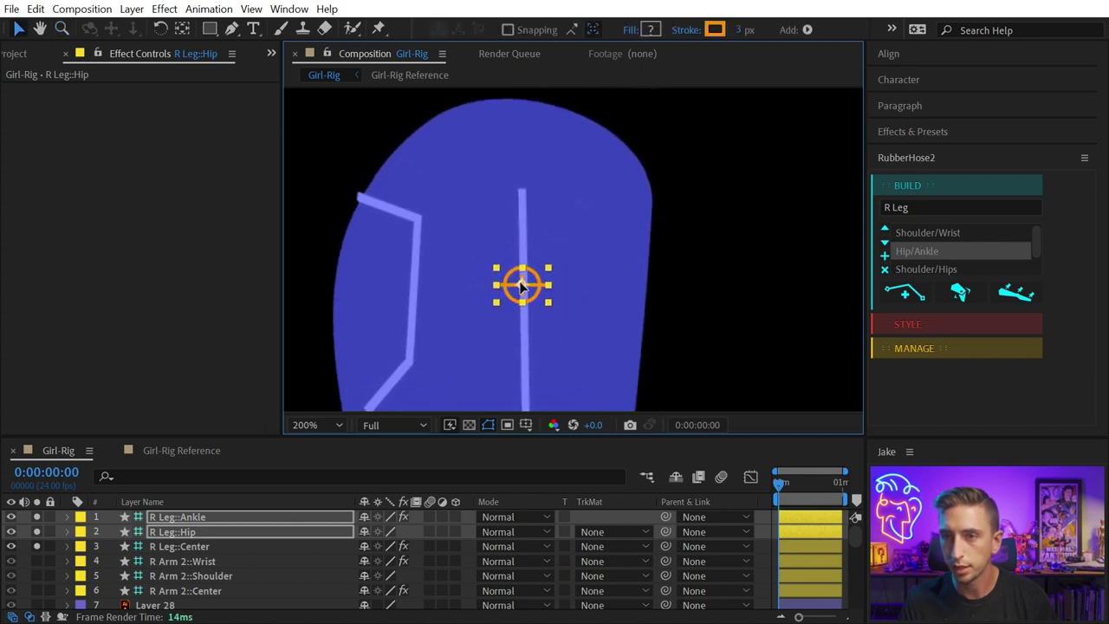
Position the R Leg::Ankle controller precisely over the ankle of the reference leg
{"action": "key", "text": "comma"}
{"action": "key", "text": "comma"}
{"action": "left_click_drag", "start_coordinate": [558, 323], "coordinate": [512, 139]}
{"action": "left_click_drag", "start_coordinate": [554, 346], "coordinate": [491, 189]}
{"action": "left_click", "coordinate": [490, 271]}
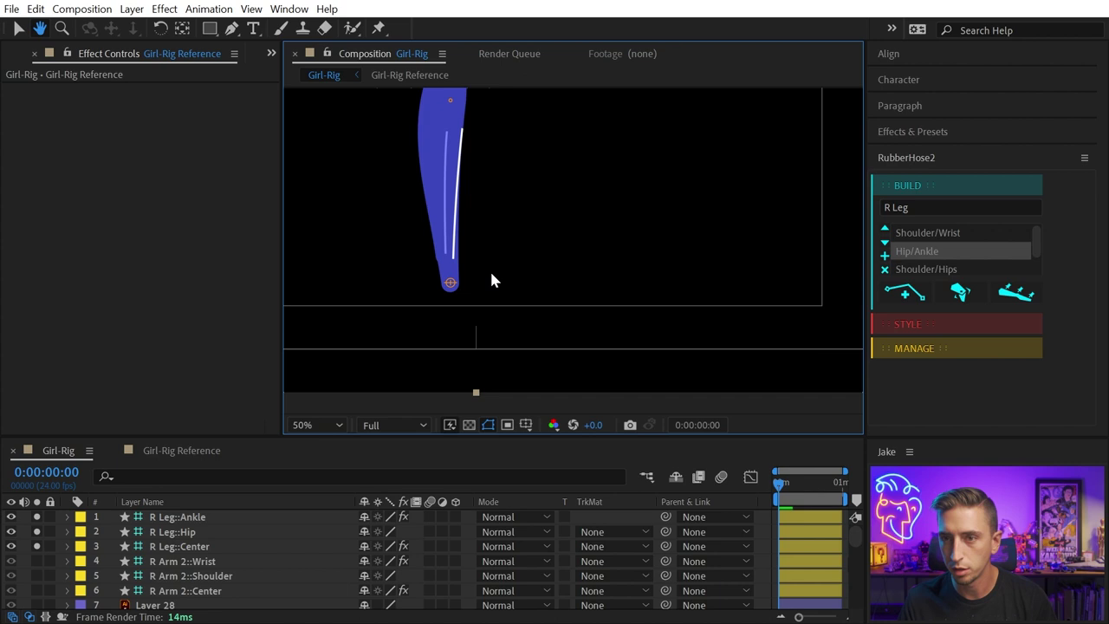
{"action": "left_click_drag", "start_coordinate": [450, 280], "coordinate": [554, 248]}
{"action": "key", "text": "period"}
{"action": "key", "text": "period"}
{"action": "left_click_drag", "start_coordinate": [338, 253], "coordinate": [559, 247]}
Set the R Leg rig's Hose Length to 1183 so the leg matches the reference pose
{"action": "key", "text": "comma"}
{"action": "key", "text": "comma"}
{"action": "left_click_drag", "start_coordinate": [597, 178], "coordinate": [525, 306]}
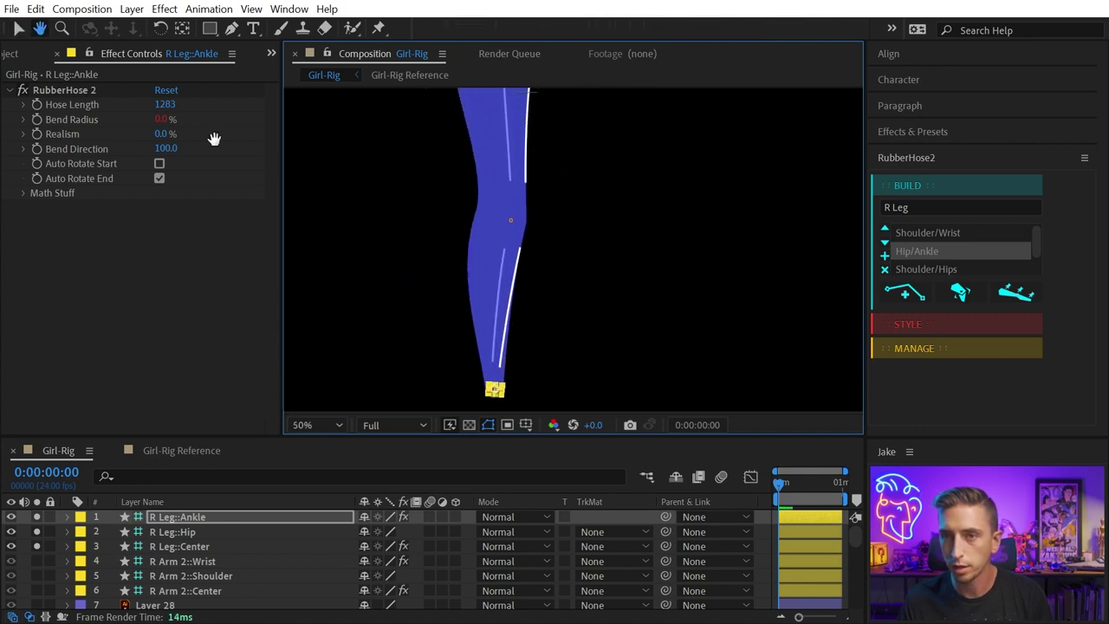
{"action": "left_click_drag", "start_coordinate": [169, 104], "coordinate": [159, 103]}
{"action": "scroll", "coordinate": [620, 223], "scroll_direction": "down", "scroll_amount": 4}
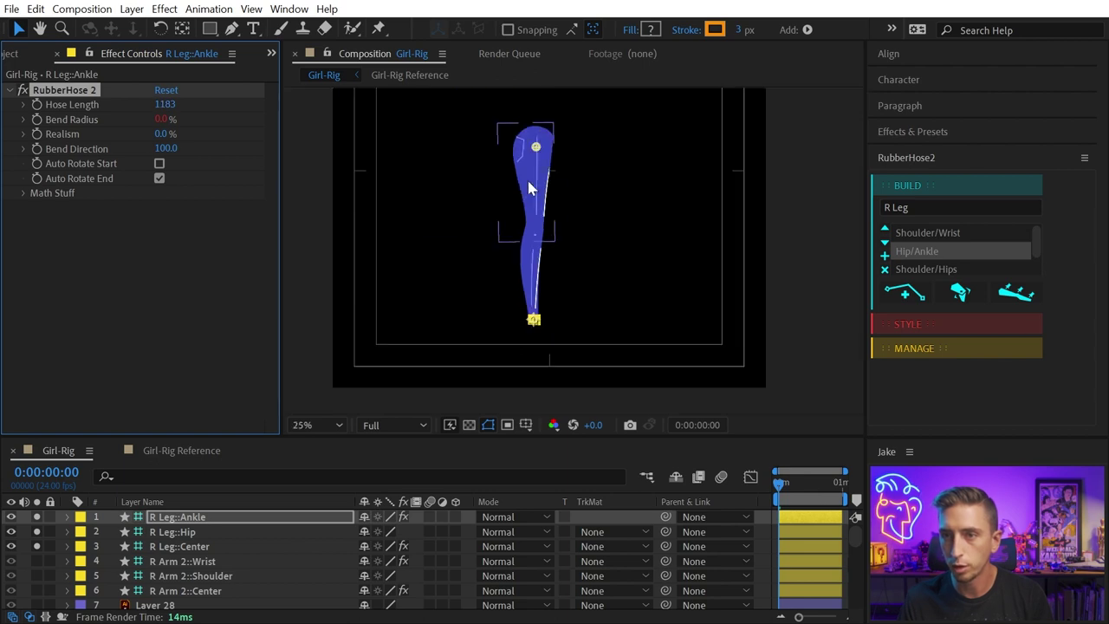
{"action": "scroll", "coordinate": [621, 223], "scroll_direction": "up", "scroll_amount": 2}
{"action": "left_click", "coordinate": [620, 224]}
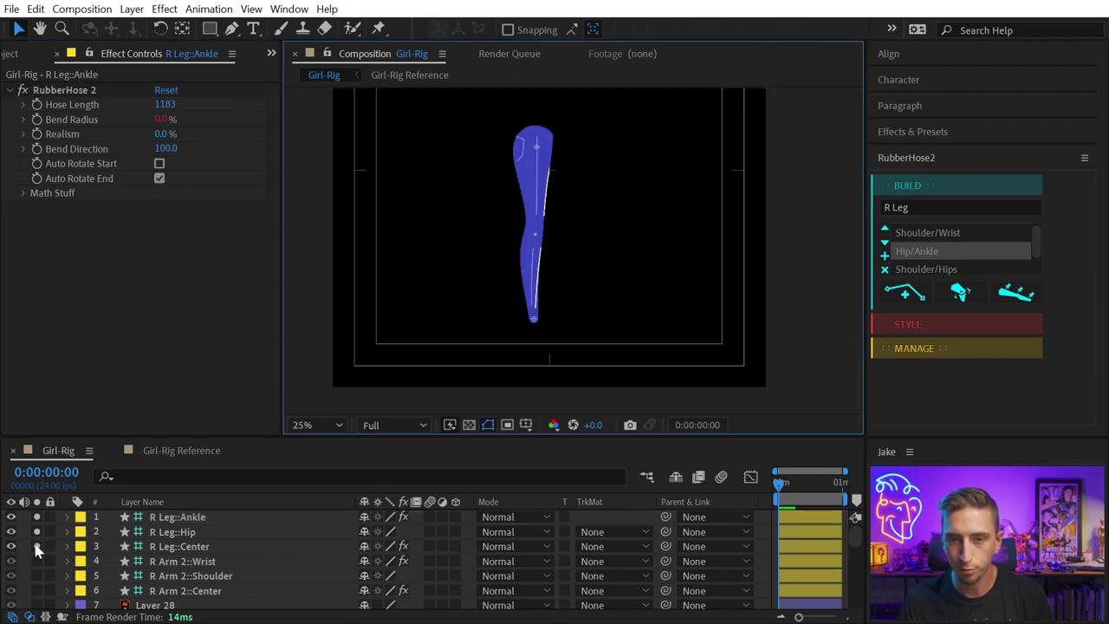
Turn off solo for the R Leg controllers, R Thigh and R Calf, and hide and lock the Girl-Rig Reference layer
{"action": "left_click_drag", "start_coordinate": [36, 545], "coordinate": [37, 508]}
{"action": "scroll", "coordinate": [43, 559], "scroll_direction": "down", "scroll_amount": 8}
{"action": "left_click_drag", "start_coordinate": [36, 561], "coordinate": [36, 532]}
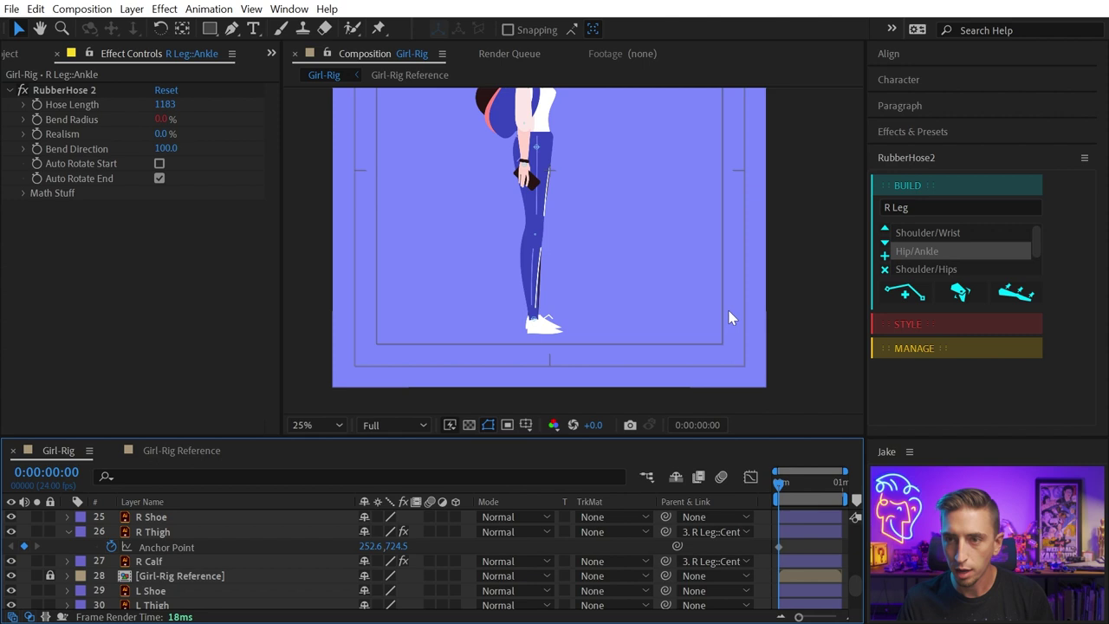
{"action": "left_click", "coordinate": [684, 249]}
{"action": "left_click_drag", "start_coordinate": [610, 163], "coordinate": [620, 234]}
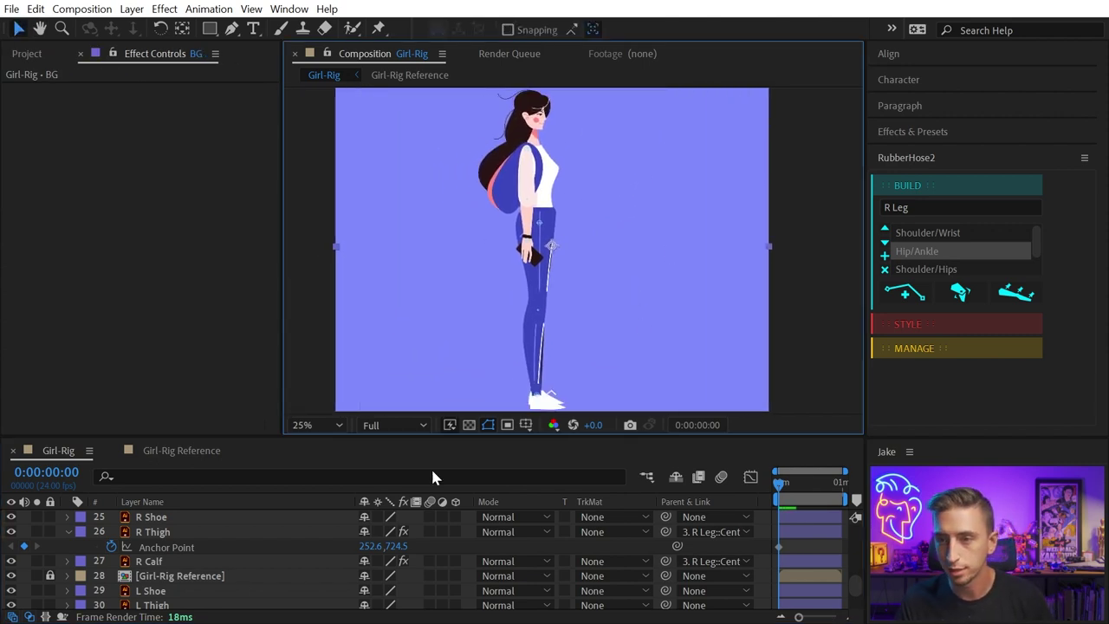
Parent the R Hand layer to the R Arm 2::Wrist controller
{"action": "scroll", "coordinate": [181, 562], "scroll_direction": "up", "scroll_amount": 10}
{"action": "scroll", "coordinate": [178, 560], "scroll_direction": "up", "scroll_amount": 2}
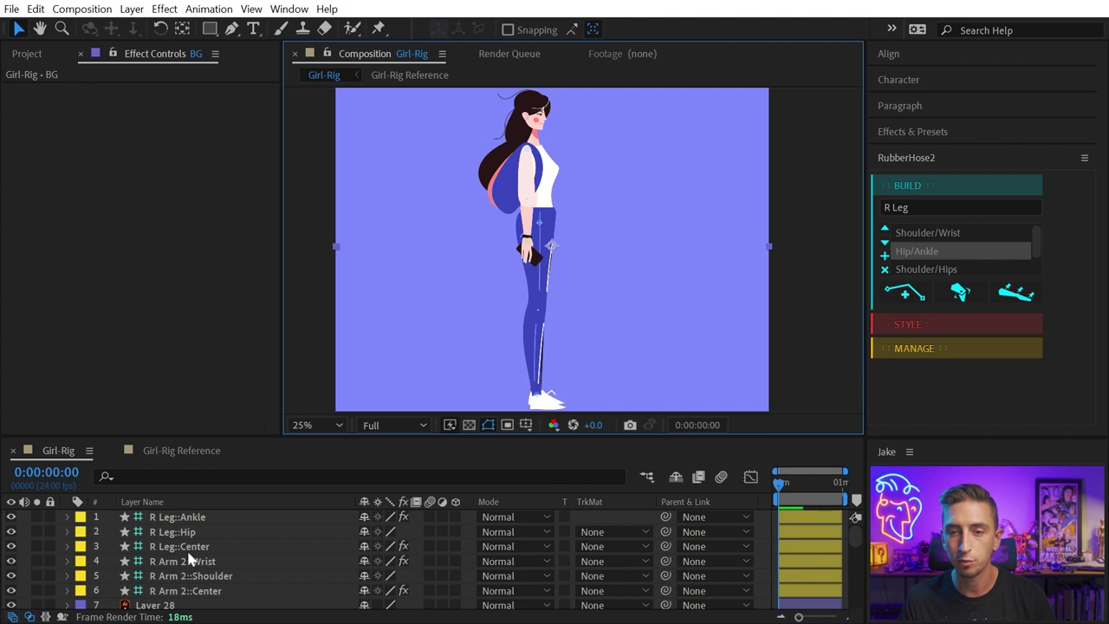
{"action": "left_click", "coordinate": [520, 255]}
{"action": "scroll", "coordinate": [191, 586], "scroll_direction": "down", "scroll_amount": 6}
{"action": "scroll", "coordinate": [189, 575], "scroll_direction": "up", "scroll_amount": 3}
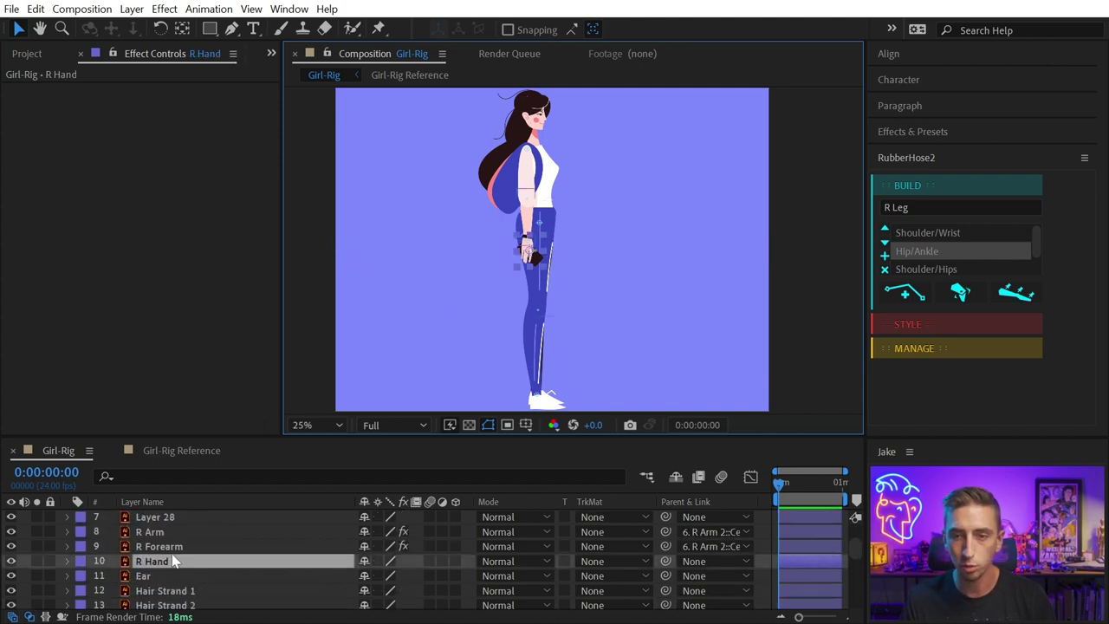
{"action": "left_click", "coordinate": [698, 562]}
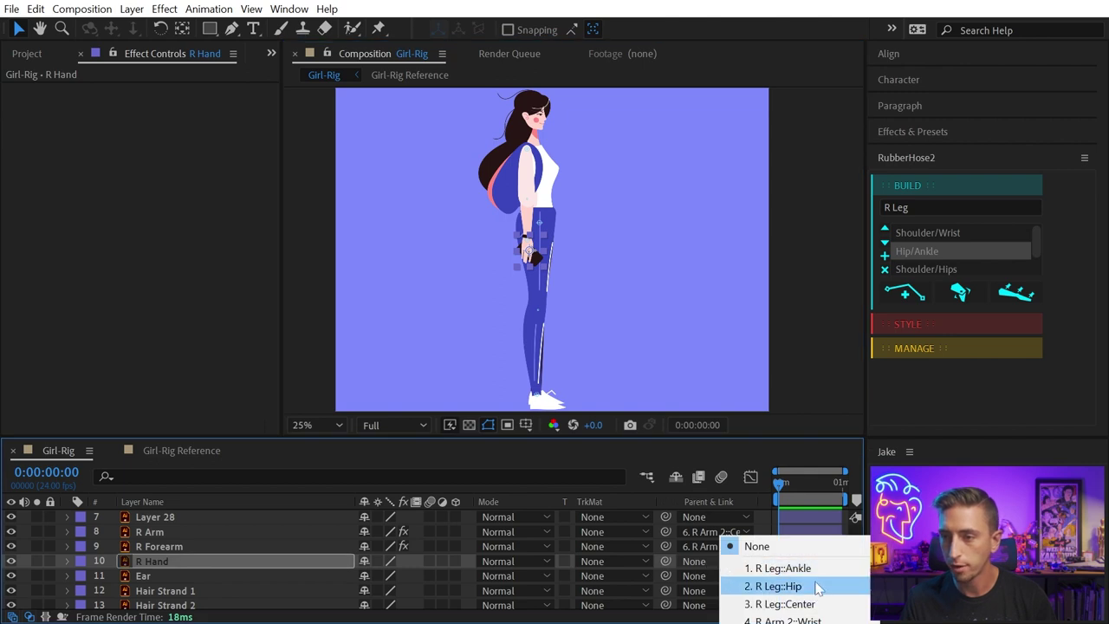
{"action": "left_click", "coordinate": [821, 619]}
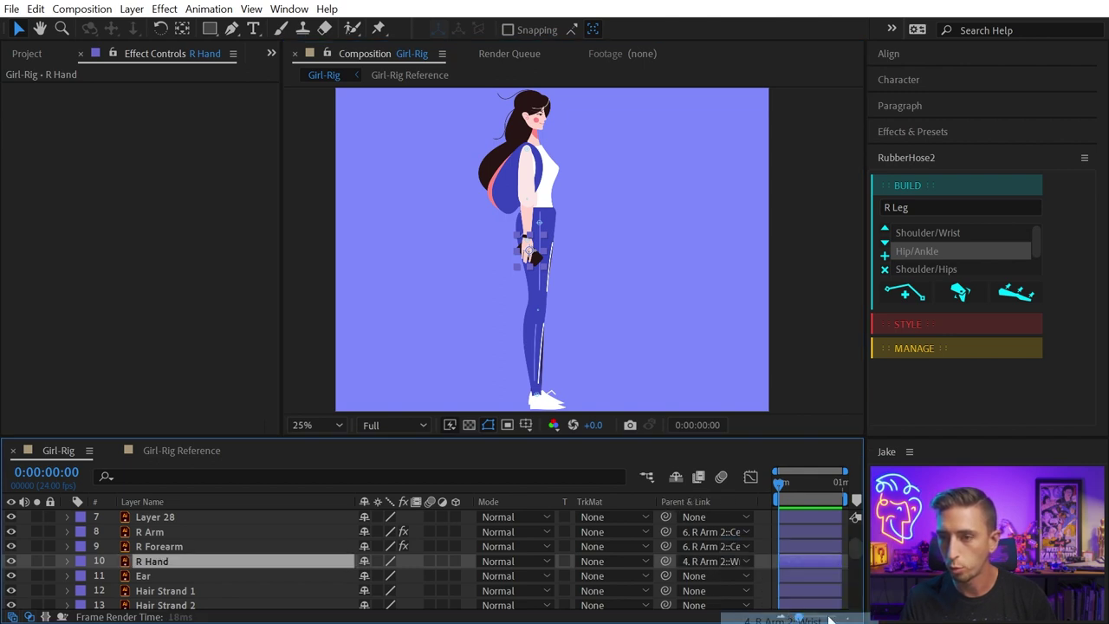
Test the arm rig by moving the R Arm 2::Wrist controller in front of the body and back to the hip
{"action": "scroll", "coordinate": [198, 568], "scroll_direction": "up", "scroll_amount": 3}
{"action": "left_click", "coordinate": [197, 563]}
{"action": "left_click_drag", "start_coordinate": [530, 253], "coordinate": [583, 177]}
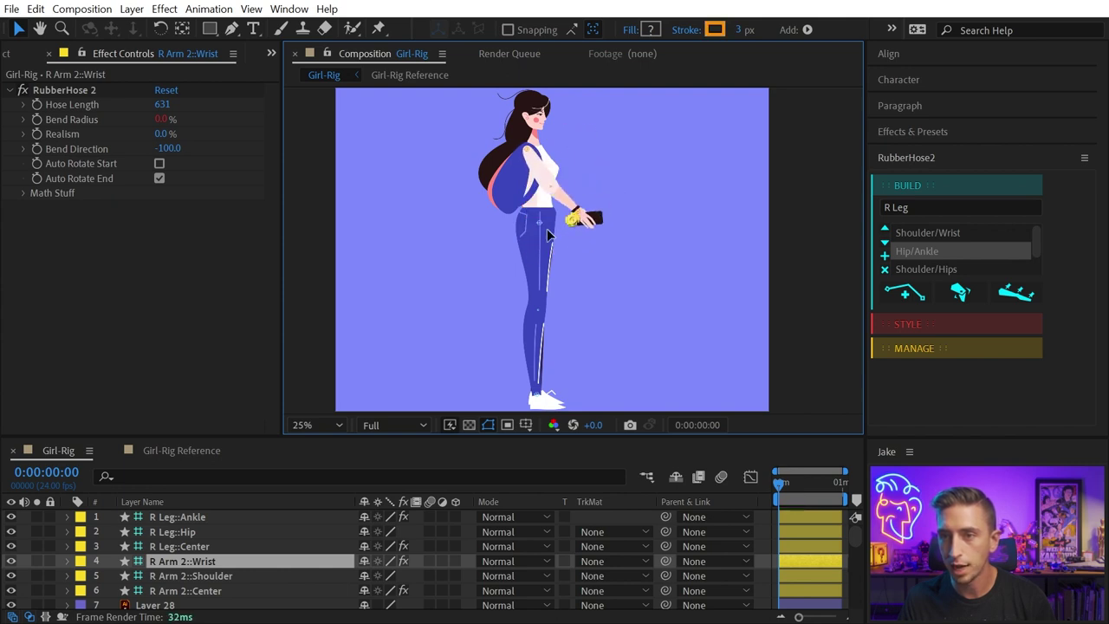
{"action": "left_click_drag", "start_coordinate": [546, 233], "coordinate": [525, 217]}
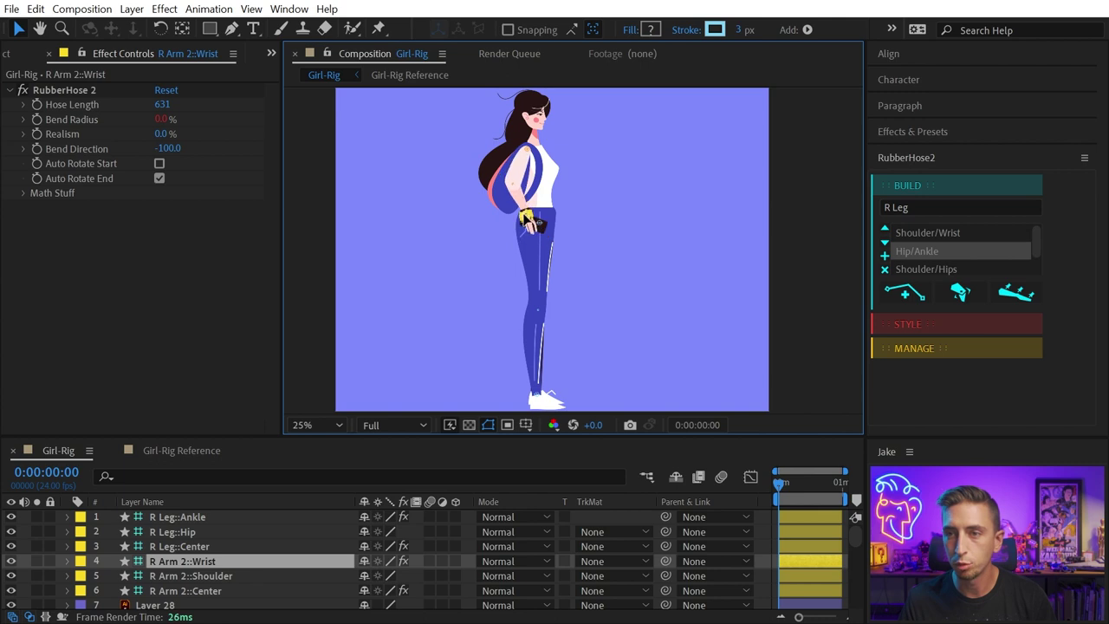
Try Realism at 100% on R Arm 2::Wrist while moving the wrist, and return it to 0%
{"action": "key", "text": "period"}
{"action": "key", "text": "period"}
{"action": "left_click_drag", "start_coordinate": [495, 147], "coordinate": [556, 281]}
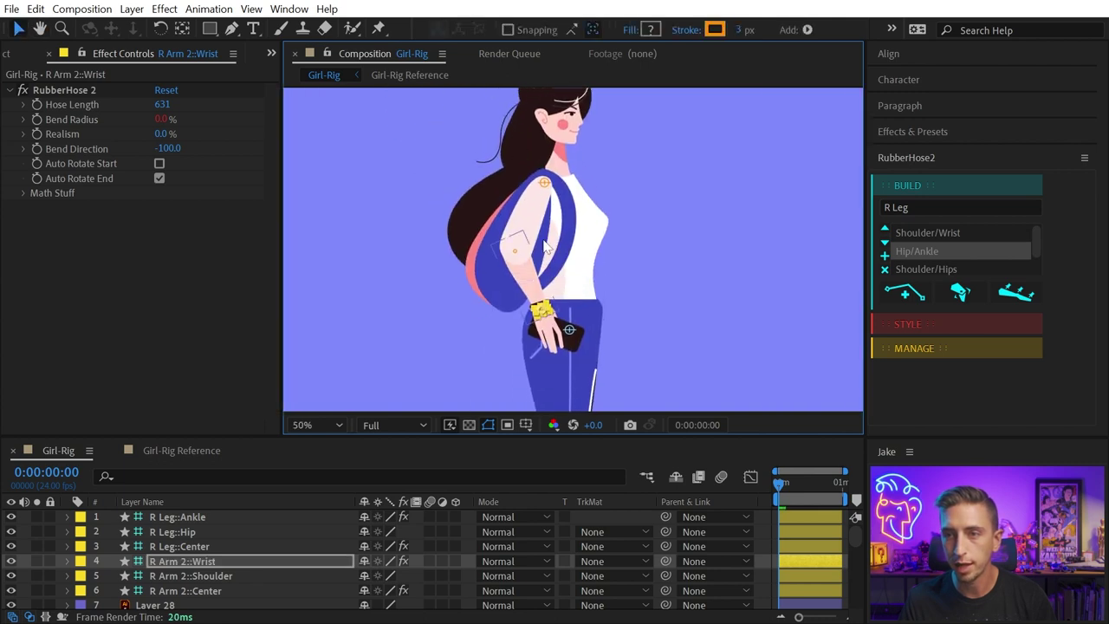
{"action": "left_click_drag", "start_coordinate": [166, 139], "coordinate": [343, 139]}
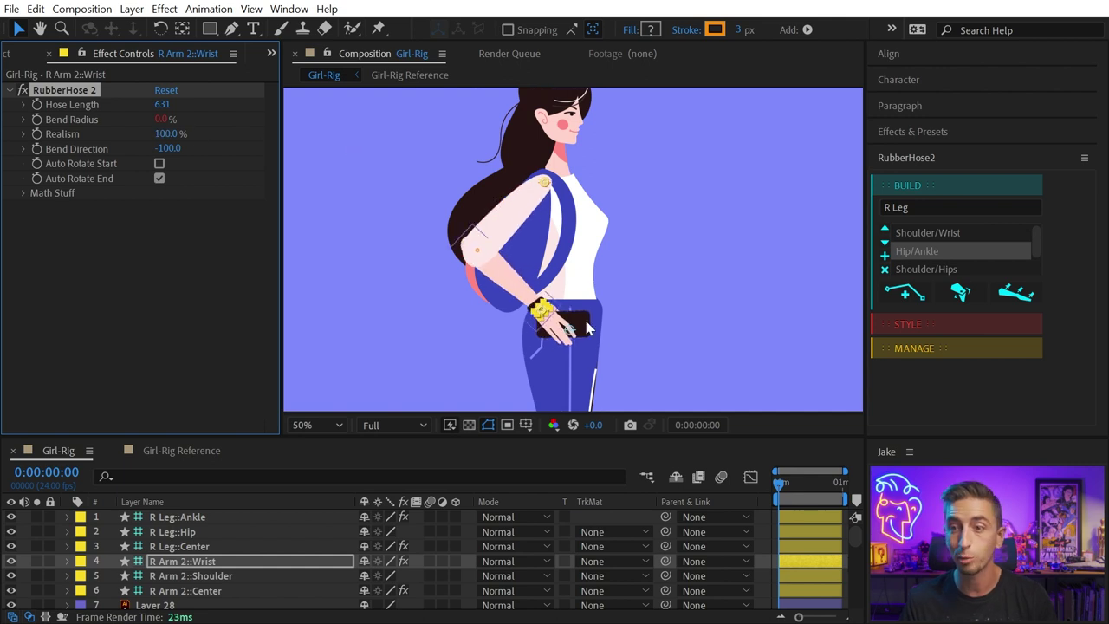
{"action": "left_click_drag", "start_coordinate": [542, 316], "coordinate": [561, 366]}
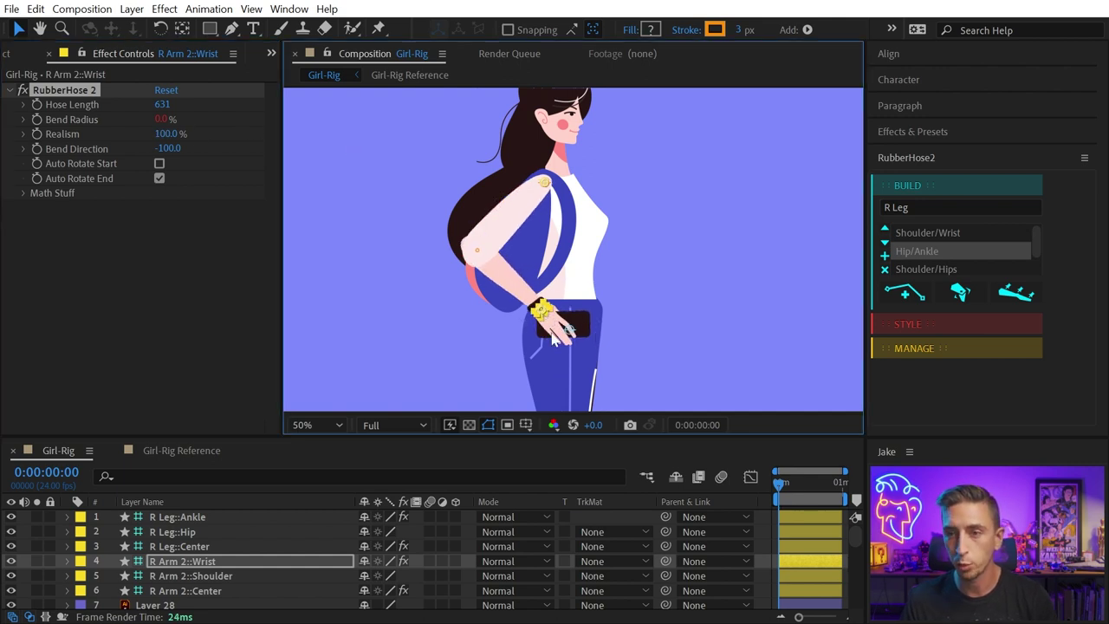
{"action": "mouse_move", "coordinate": [542, 316]}
{"action": "left_mouse_down"}
{"action": "mouse_move", "coordinate": [539, 364]}
{"action": "mouse_move", "coordinate": [567, 381]}
{"action": "mouse_move", "coordinate": [565, 335]}
{"action": "mouse_move", "coordinate": [555, 394]}
{"action": "mouse_move", "coordinate": [554, 321]}
{"action": "left_mouse_up"}
{"action": "left_click_drag", "start_coordinate": [166, 134], "coordinate": [31, 141]}
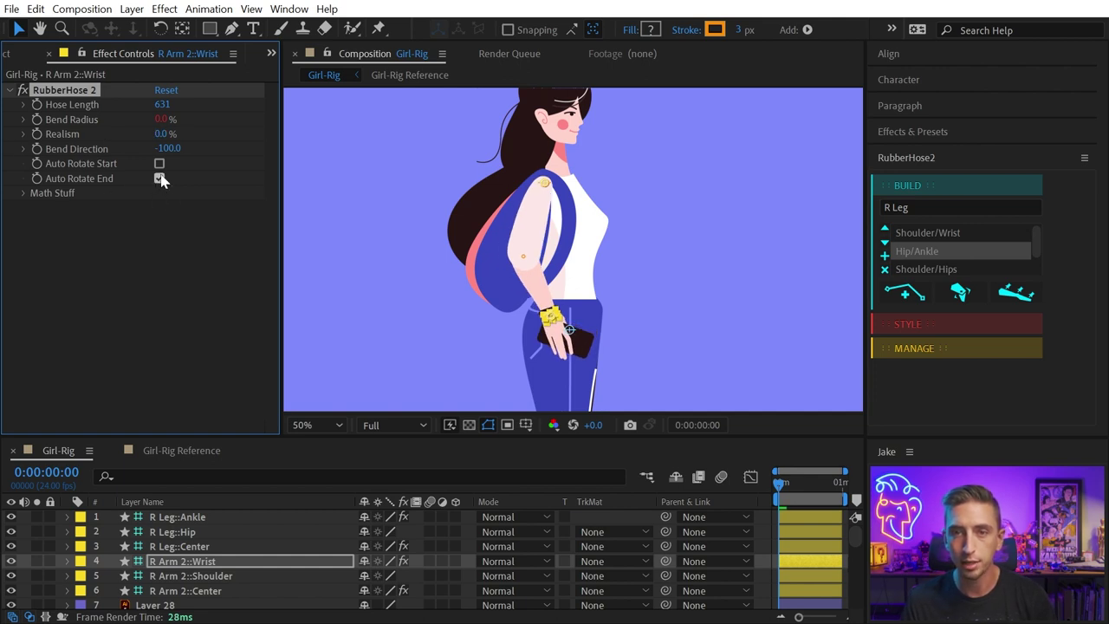
Raise the wrist controller in front of the chest and switch Auto Rotate End off and on to compare the hand's rotation
{"action": "left_click_drag", "start_coordinate": [555, 322], "coordinate": [636, 179]}
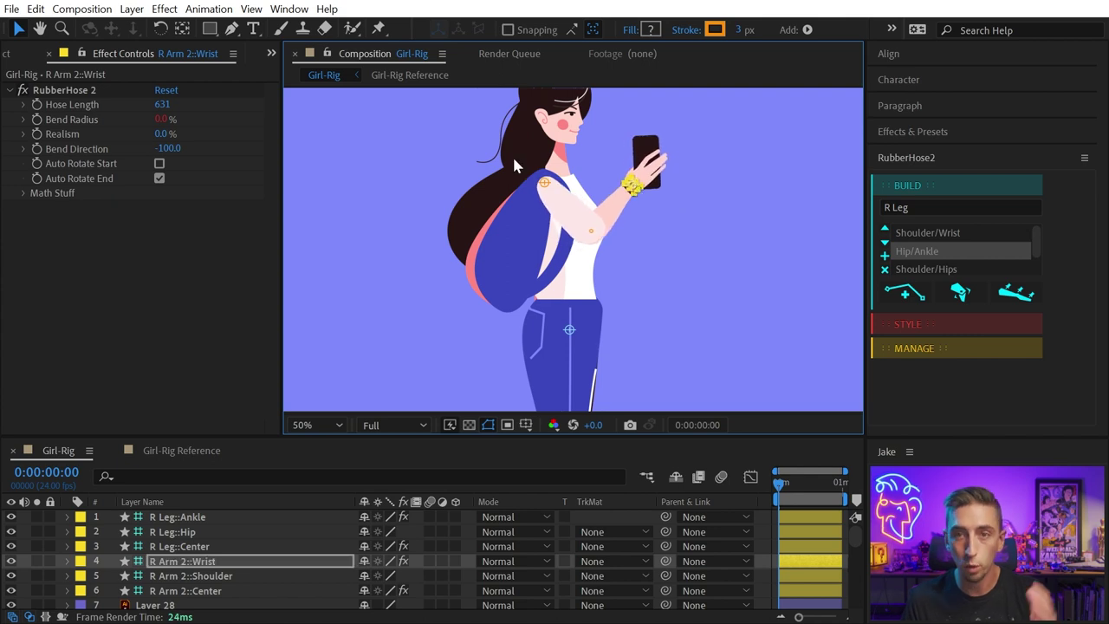
{"action": "left_click", "coordinate": [159, 178]}
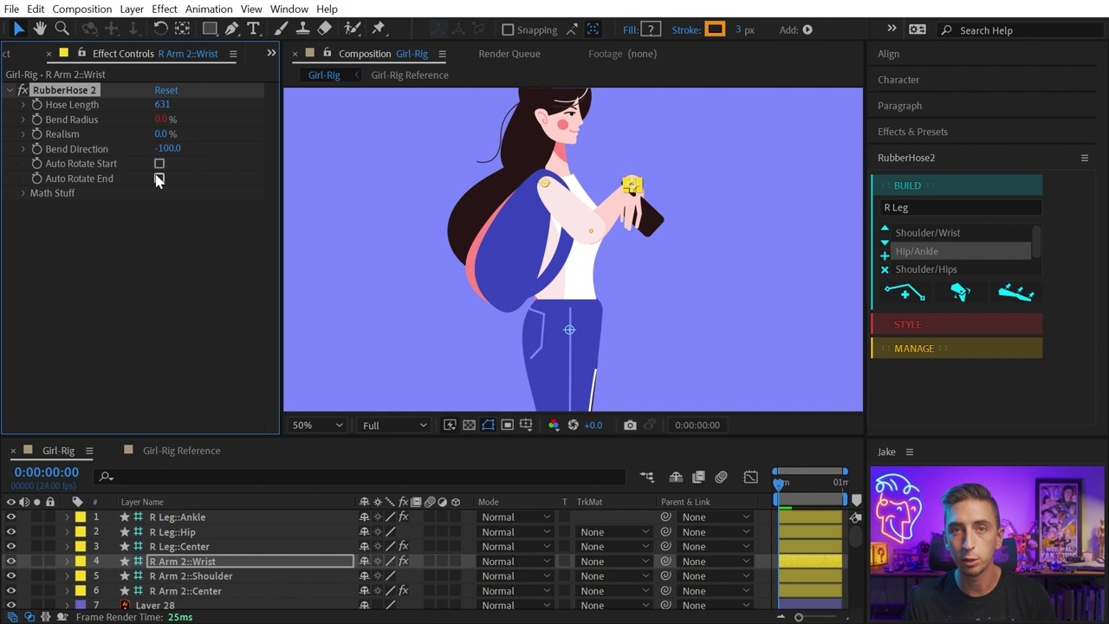
{"action": "left_click", "coordinate": [159, 178]}
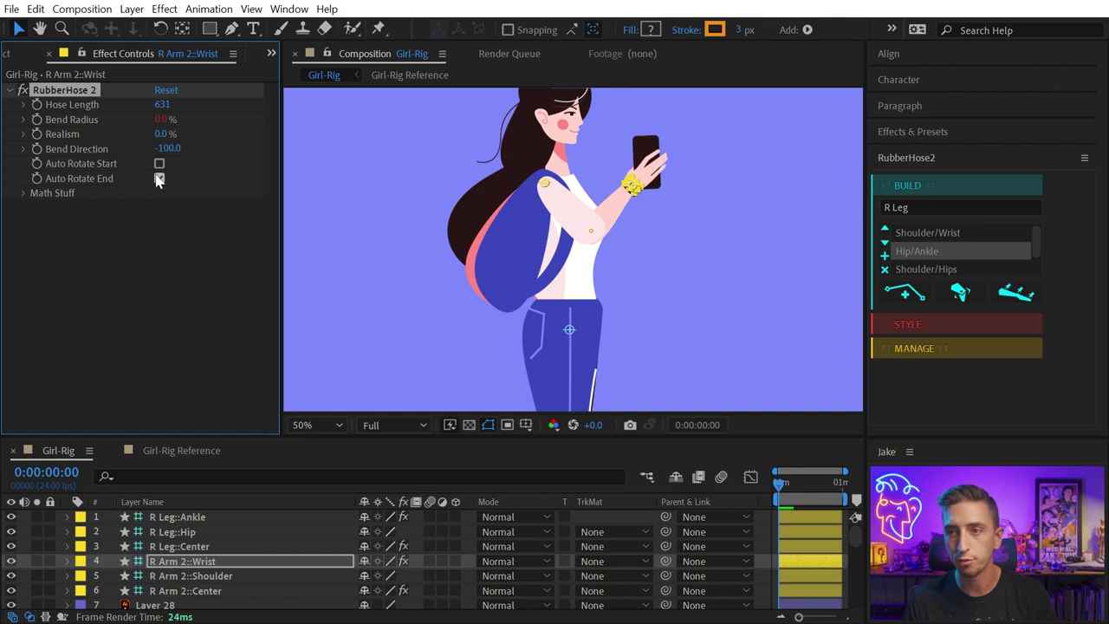
{"action": "left_click", "coordinate": [636, 198]}
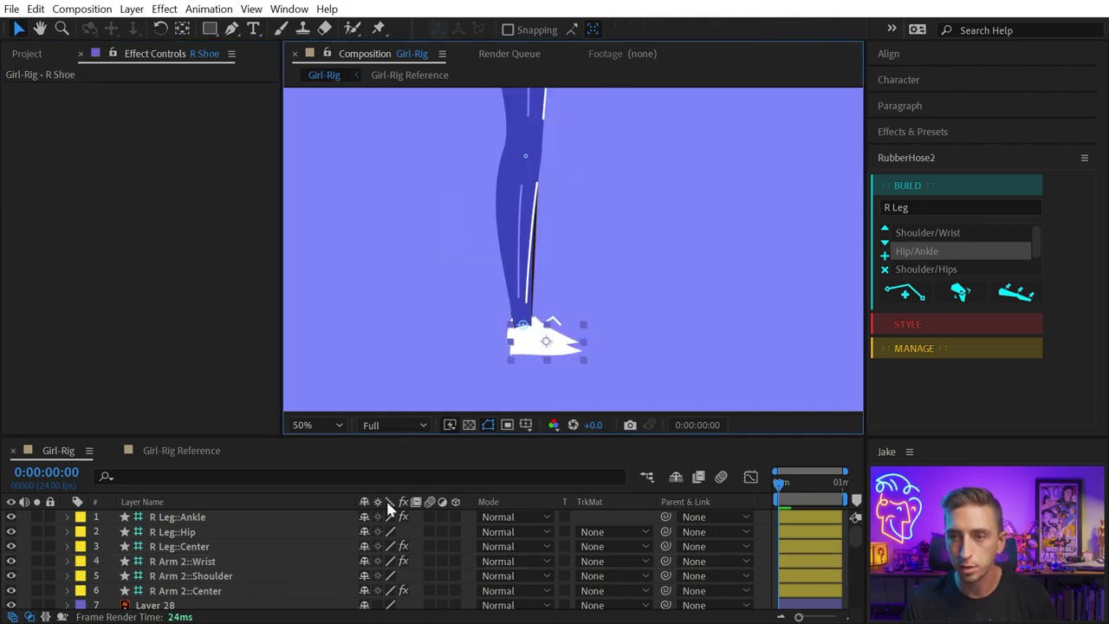
Parent the R Shoe layer to the R Leg::Ankle controller
{"action": "scroll", "coordinate": [208, 568], "scroll_direction": "down", "scroll_amount": 8}
{"action": "scroll", "coordinate": [210, 562], "scroll_direction": "up", "scroll_amount": 3}
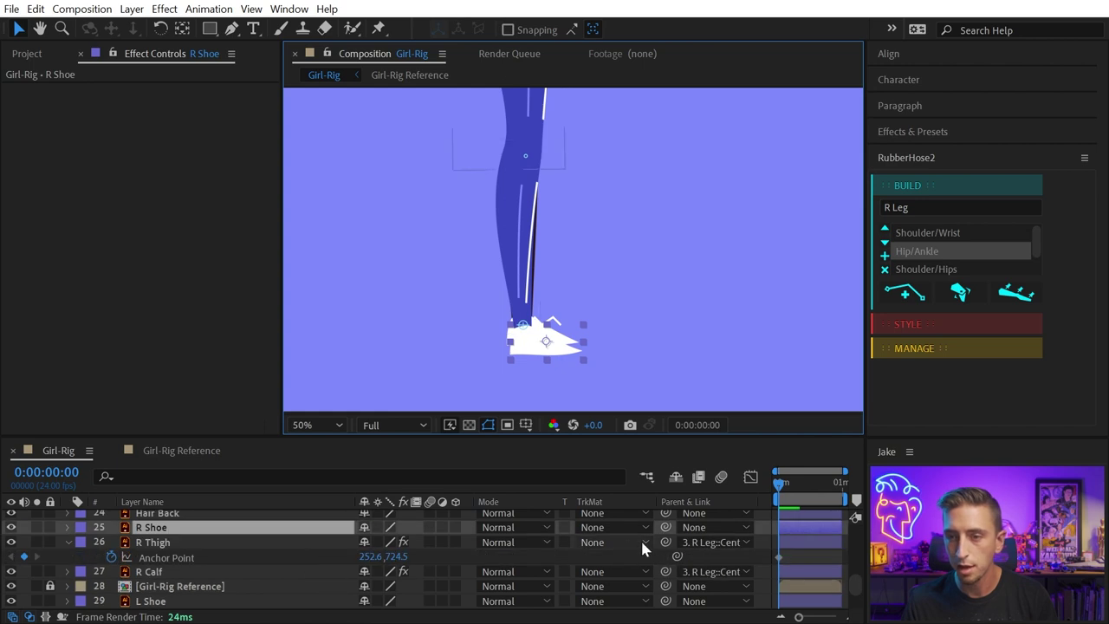
{"action": "left_click", "coordinate": [709, 527]}
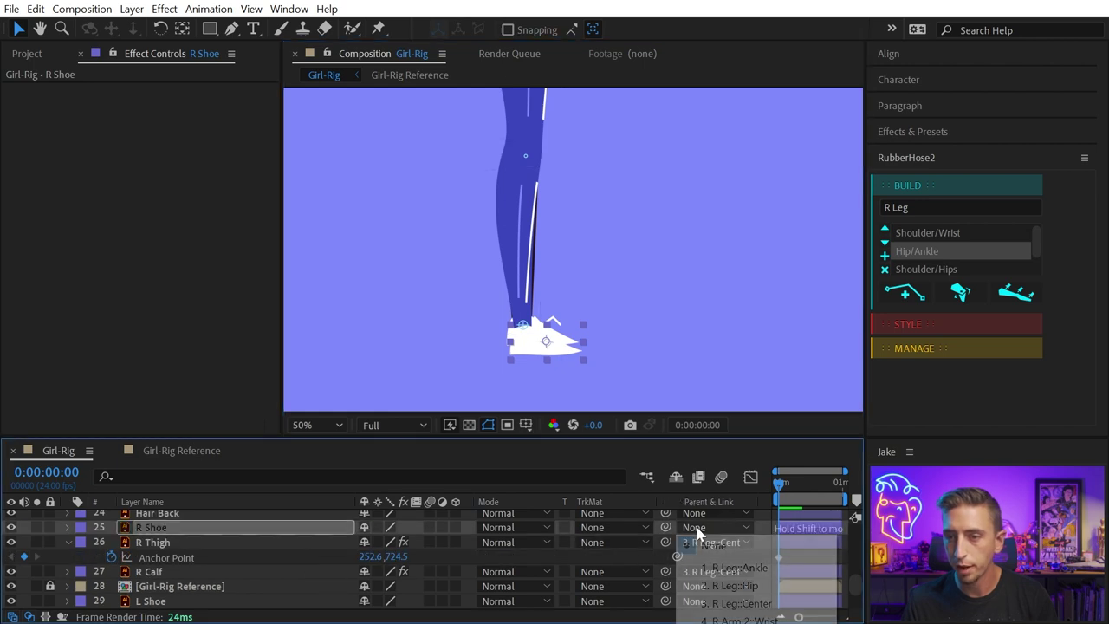
{"action": "left_click", "coordinate": [774, 569]}
Turn off Auto Rotate End on R Leg::Ankle and test the shoe by lifting and moving the ankle controller
{"action": "left_click", "coordinate": [523, 325]}
{"action": "left_click_drag", "start_coordinate": [523, 330], "coordinate": [520, 246]}
{"action": "left_click", "coordinate": [158, 179]}
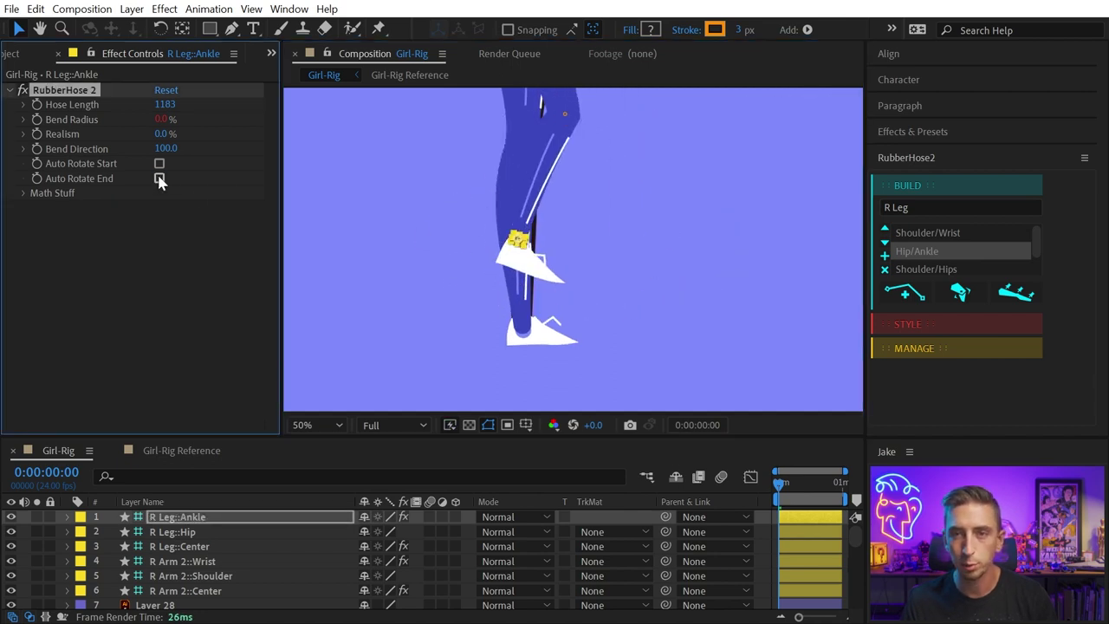
{"action": "mouse_move", "coordinate": [518, 242]}
{"action": "left_mouse_down"}
{"action": "mouse_move", "coordinate": [610, 309]}
{"action": "mouse_move", "coordinate": [602, 326]}
{"action": "mouse_move", "coordinate": [402, 333]}
{"action": "mouse_move", "coordinate": [331, 308]}
{"action": "mouse_move", "coordinate": [654, 295]}
{"action": "mouse_move", "coordinate": [467, 344]}
{"action": "mouse_move", "coordinate": [368, 338]}
{"action": "mouse_move", "coordinate": [567, 285]}
{"action": "mouse_move", "coordinate": [441, 332]}
{"action": "mouse_move", "coordinate": [391, 250]}
{"action": "mouse_move", "coordinate": [511, 249]}
{"action": "mouse_move", "coordinate": [499, 251]}
{"action": "left_mouse_up"}
{"action": "scroll", "coordinate": [498, 250], "scroll_direction": "down", "scroll_amount": 2}
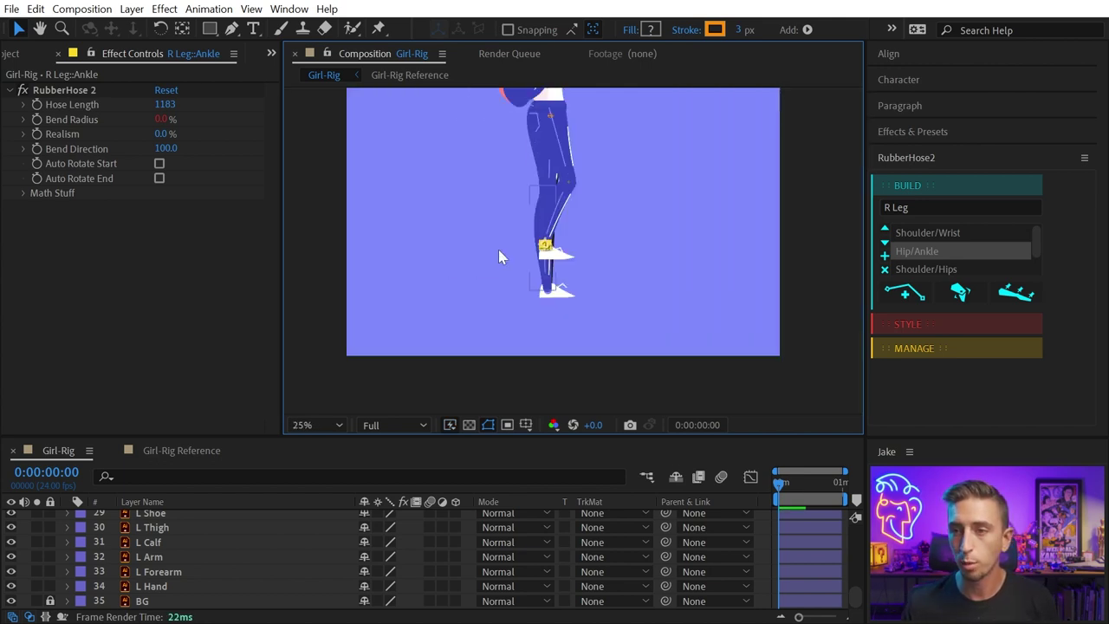
{"action": "left_click_drag", "start_coordinate": [564, 220], "coordinate": [542, 304]}
{"action": "left_click_drag", "start_coordinate": [608, 264], "coordinate": [577, 264]}
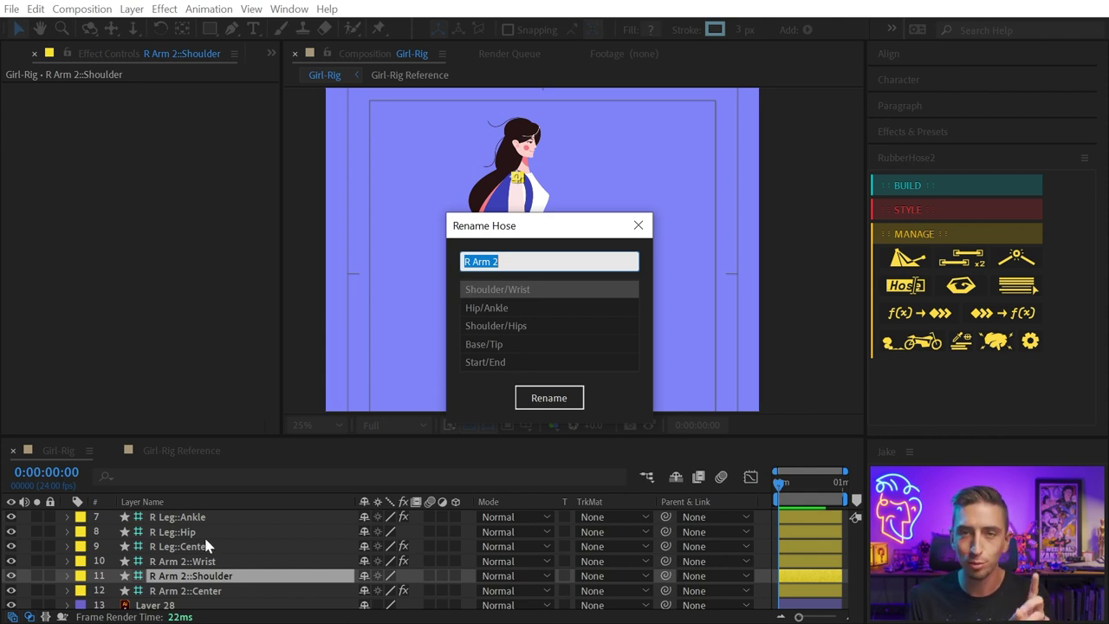
Rename the R Arm 2 hose to R Arm, keeping the Shoulder/Wrist controller labels
{"action": "key", "text": "Right"}
{"action": "key", "text": "BackSpace"}
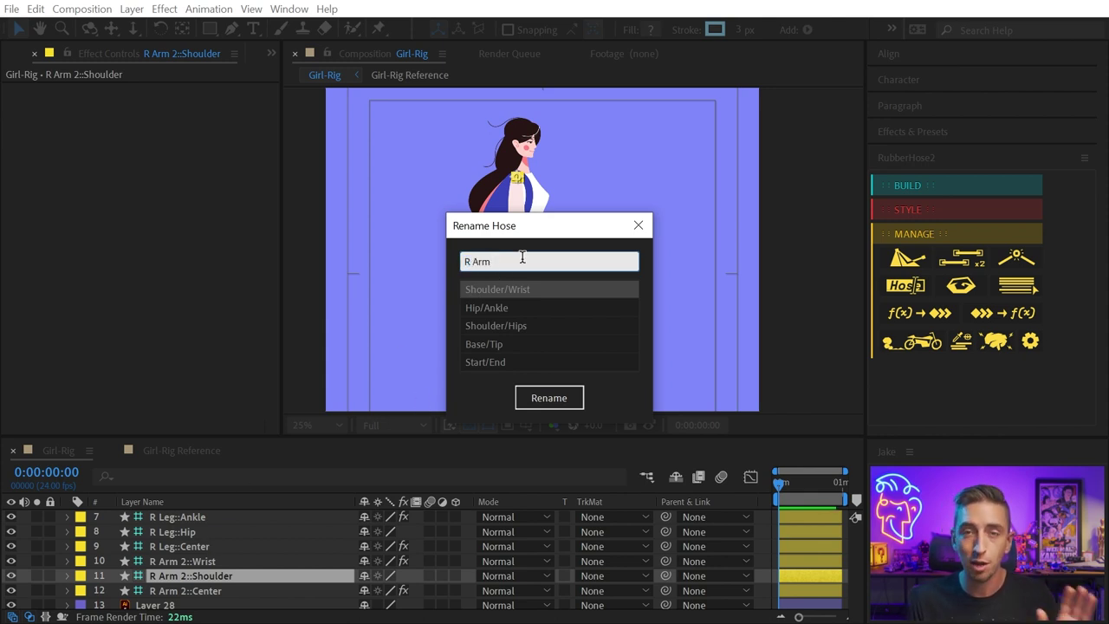
{"action": "left_click", "coordinate": [551, 397]}
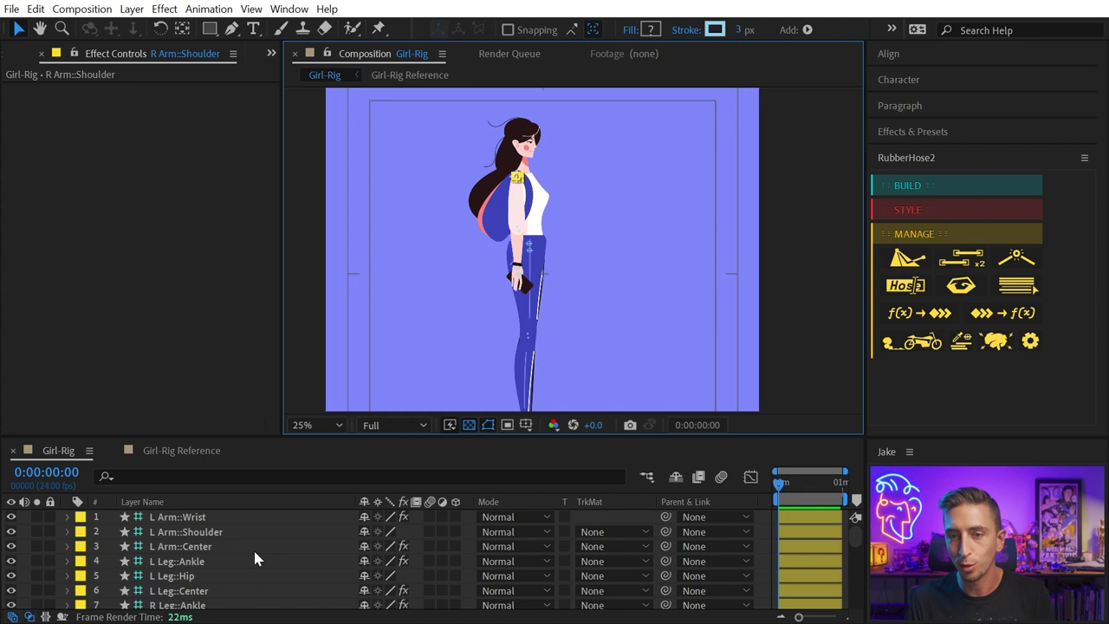
Select the R Hand layer and dock the Girl-Rig timeline as a full-height panel on the left side of the workspace
{"action": "left_click", "coordinate": [928, 186]}
{"action": "left_click", "coordinate": [511, 286]}
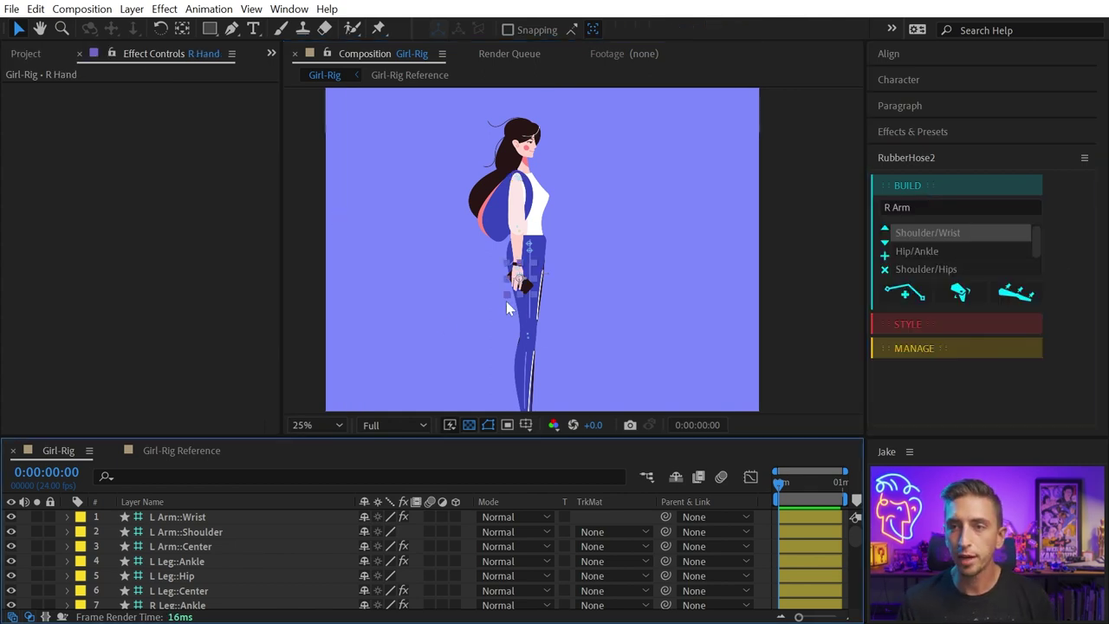
{"action": "scroll", "coordinate": [214, 526], "scroll_direction": "down", "scroll_amount": 5}
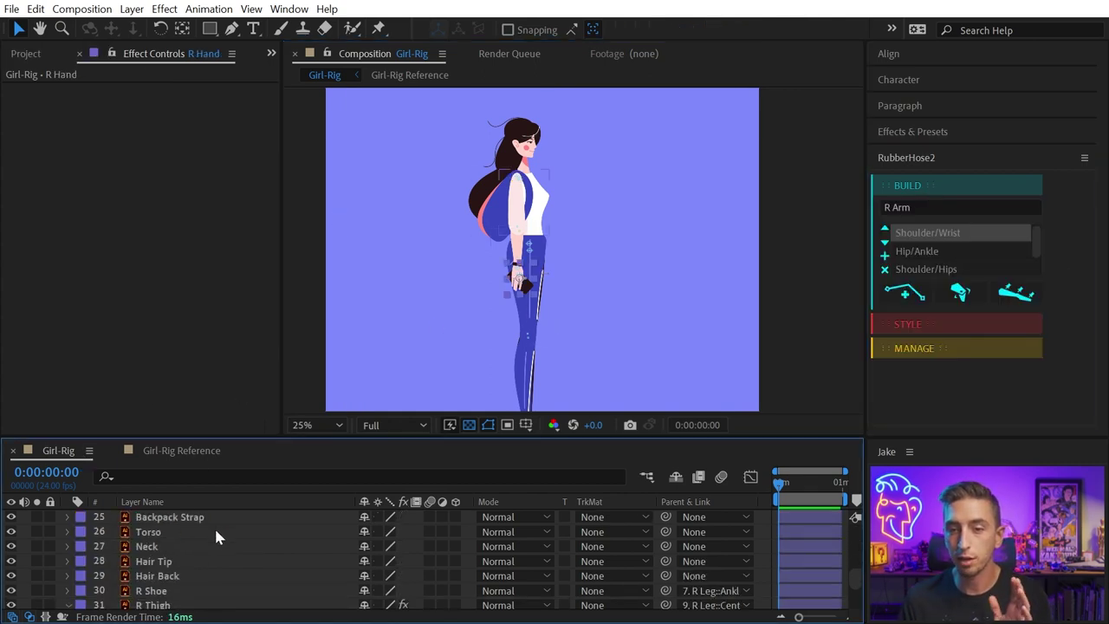
{"action": "scroll", "coordinate": [216, 533], "scroll_direction": "up", "scroll_amount": 5}
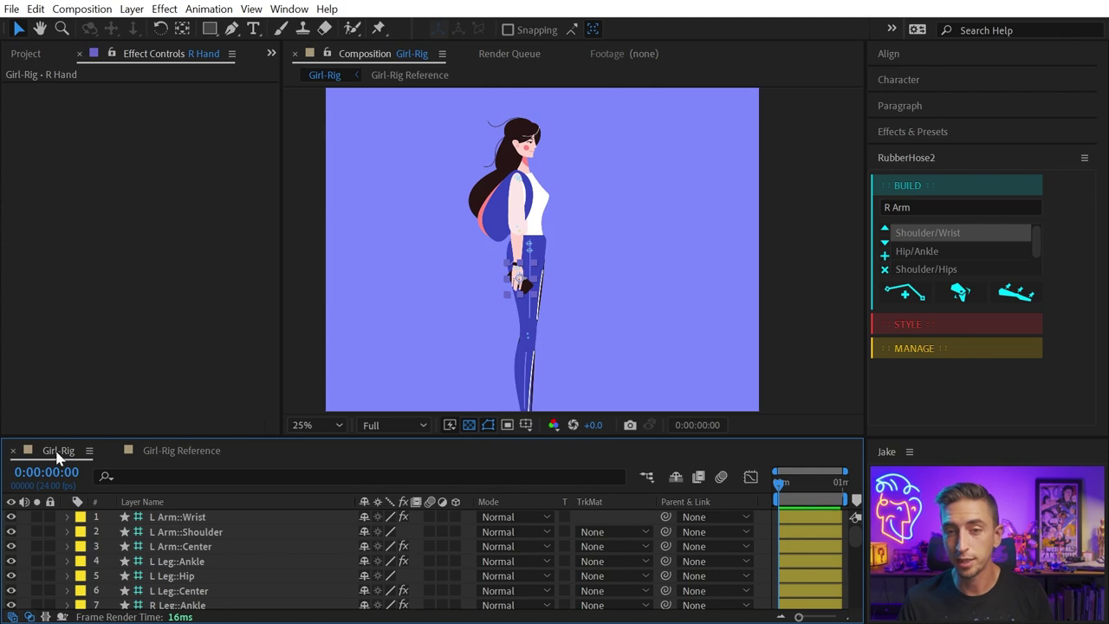
{"action": "left_click_drag", "start_coordinate": [58, 450], "coordinate": [6, 210]}
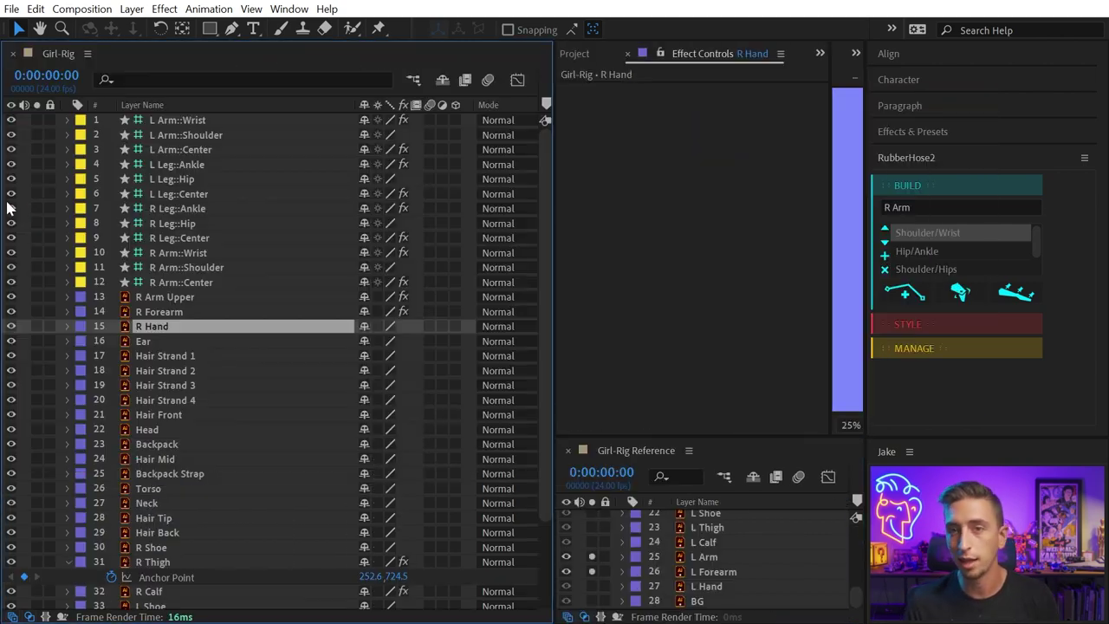
Narrow the Girl-Rig timeline and its layer name column, hiding the Mode column so the Parent & Link column is in view
{"action": "left_click_drag", "start_coordinate": [553, 138], "coordinate": [481, 143]}
{"action": "left_click_drag", "start_coordinate": [355, 105], "coordinate": [246, 156]}
{"action": "left_click", "coordinate": [28, 617]}
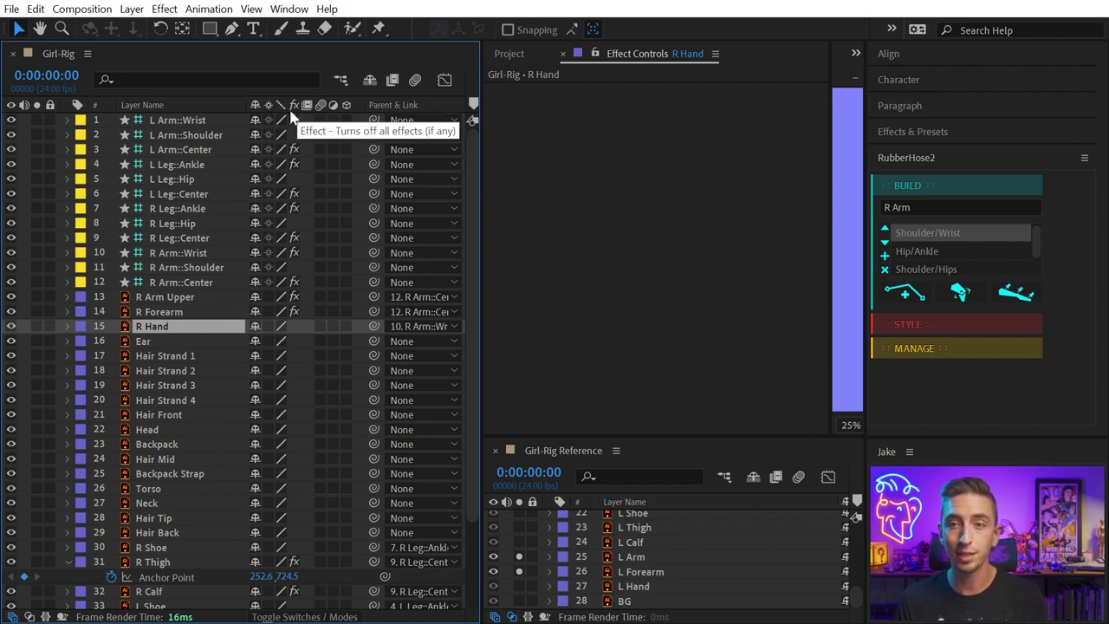
{"action": "left_click_drag", "start_coordinate": [206, 104], "coordinate": [214, 104]}
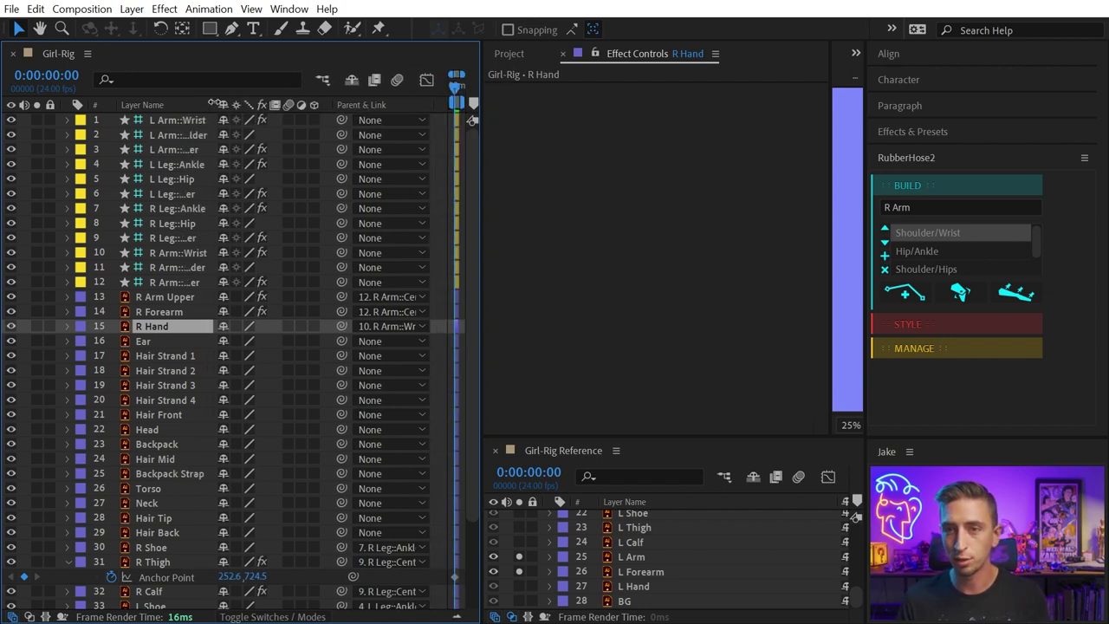
Close the Girl-Rig Reference timeline and resize the Composition and Effect Controls areas so the whole character fits in view
{"action": "left_click_drag", "start_coordinate": [831, 111], "coordinate": [569, 107]}
{"action": "key", "text": "space"}
{"action": "left_click_drag", "start_coordinate": [647, 205], "coordinate": [706, 176]}
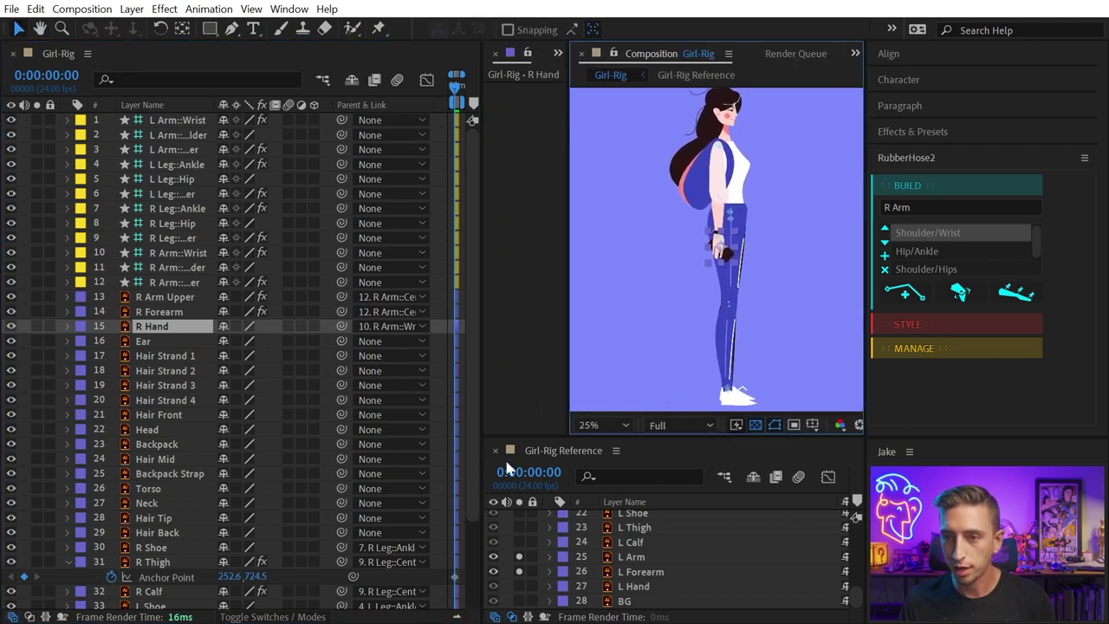
{"action": "left_click", "coordinate": [496, 451]}
{"action": "left_click_drag", "start_coordinate": [797, 245], "coordinate": [615, 228]}
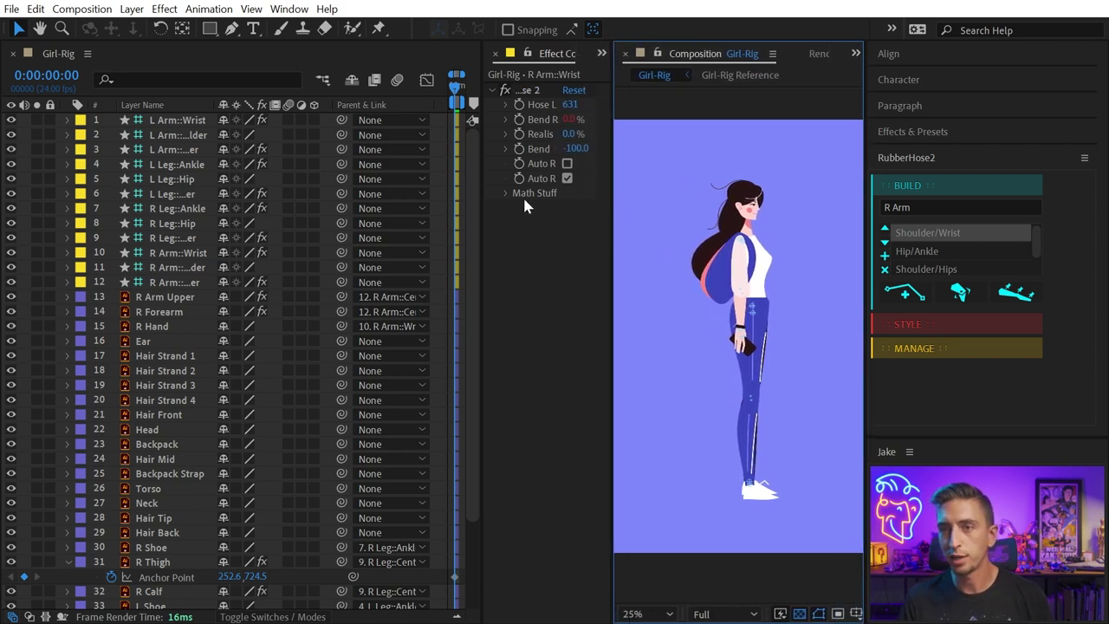
{"action": "left_click_drag", "start_coordinate": [480, 176], "coordinate": [443, 174]}
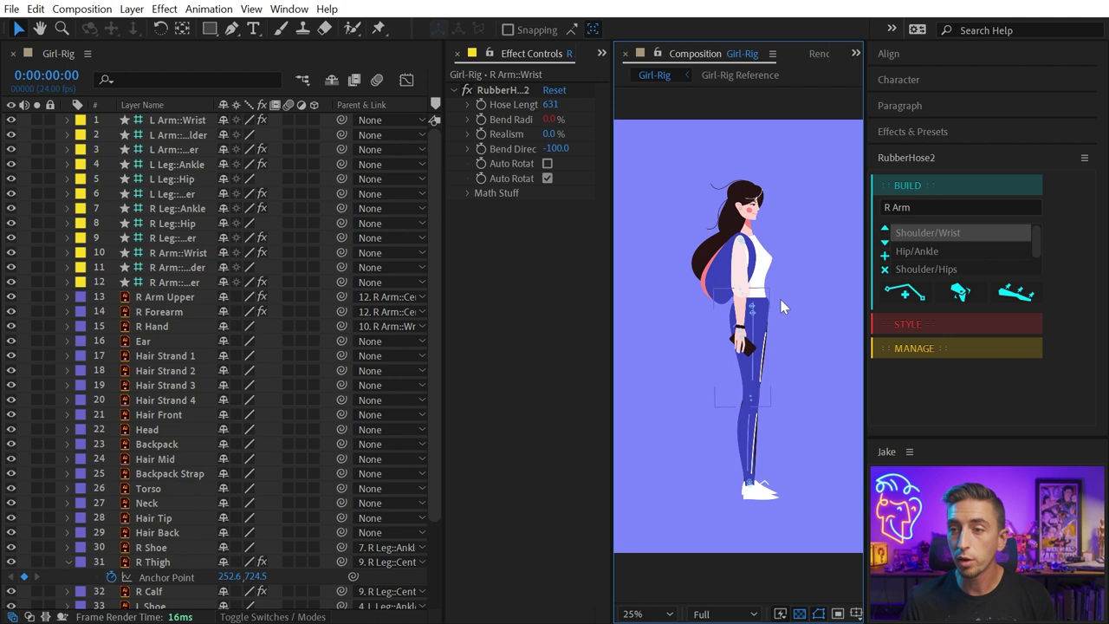
Move the Torso layer's anchor point down to the character's waist
{"action": "left_click", "coordinate": [770, 272]}
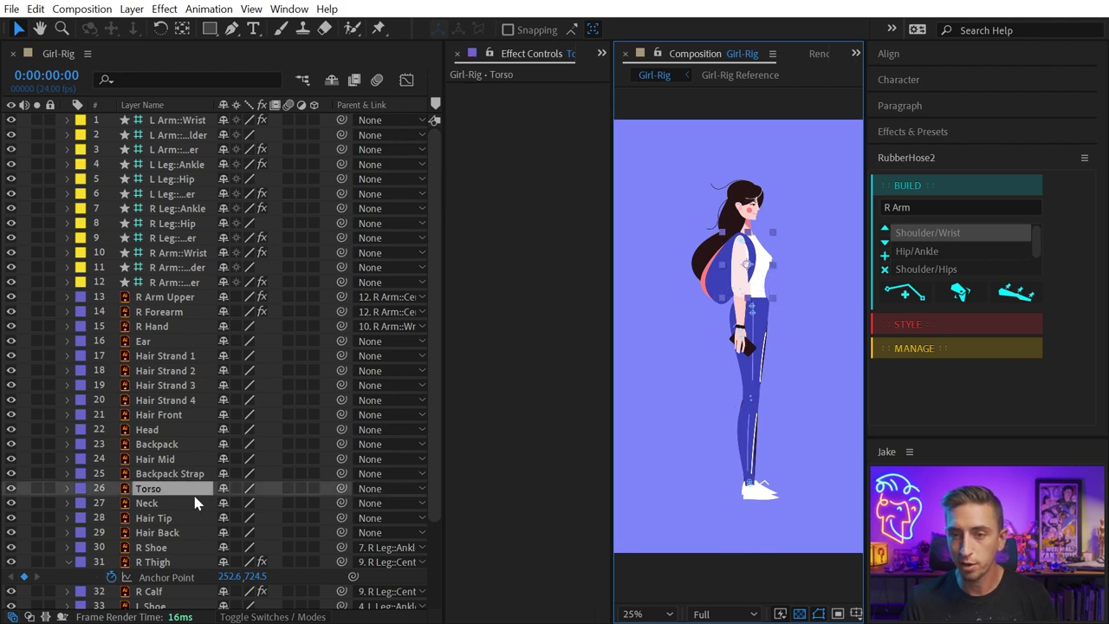
{"action": "left_click", "coordinate": [160, 495]}
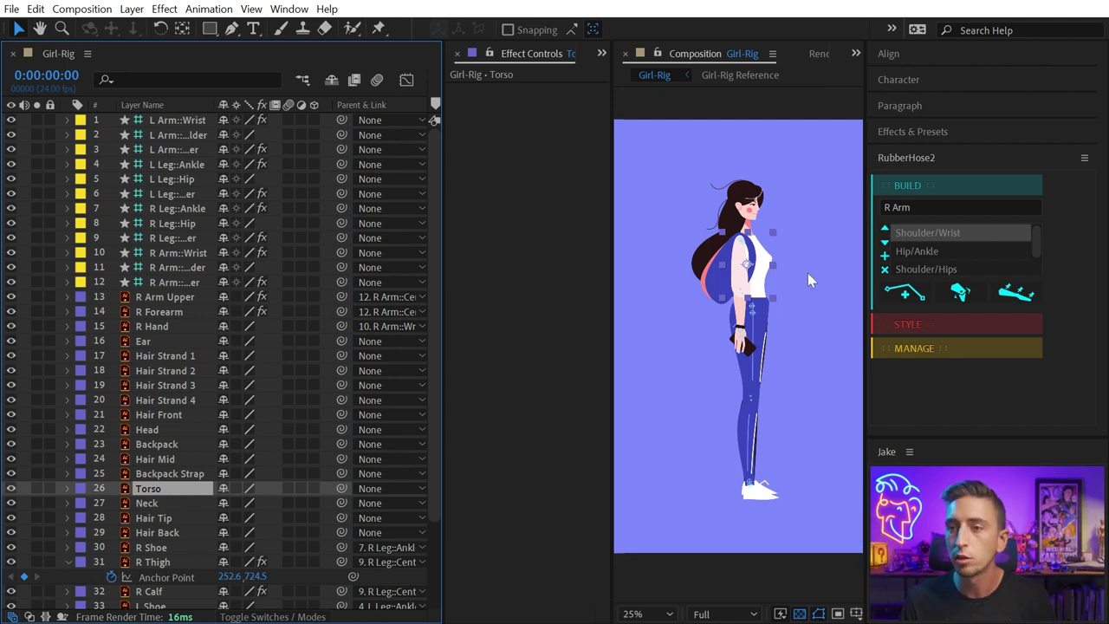
{"action": "key", "text": "y"}
{"action": "left_click_drag", "start_coordinate": [748, 265], "coordinate": [758, 306]}
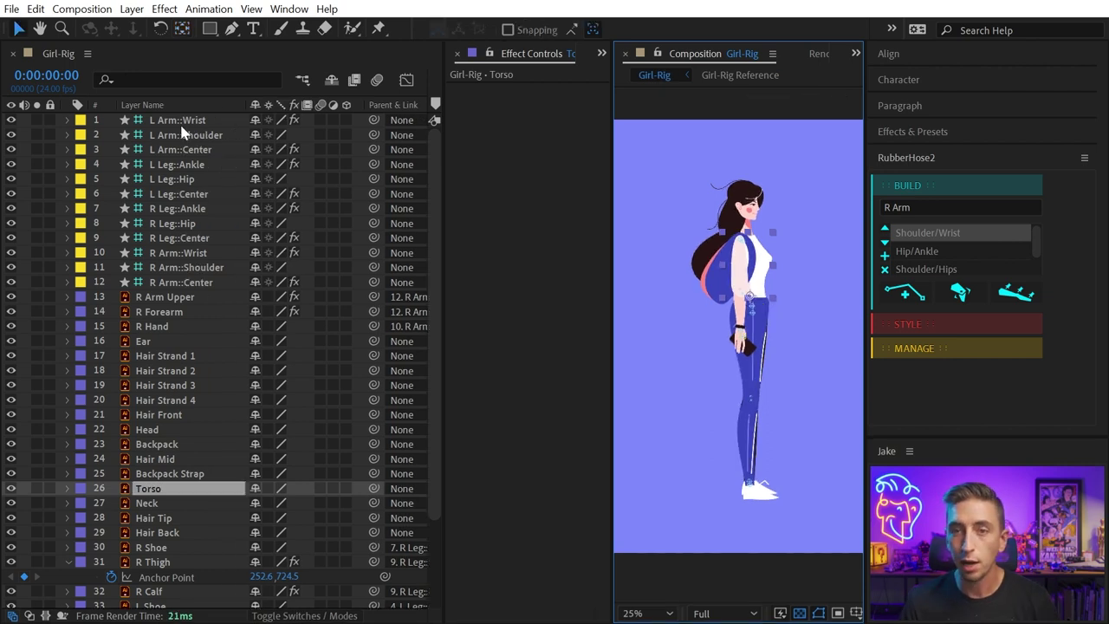
Parent the L Arm::Shoulder, L Leg::Hip, R Leg::Hip and R Arm::Shoulder controllers to the Torso layer
{"action": "left_click", "coordinate": [204, 136]}
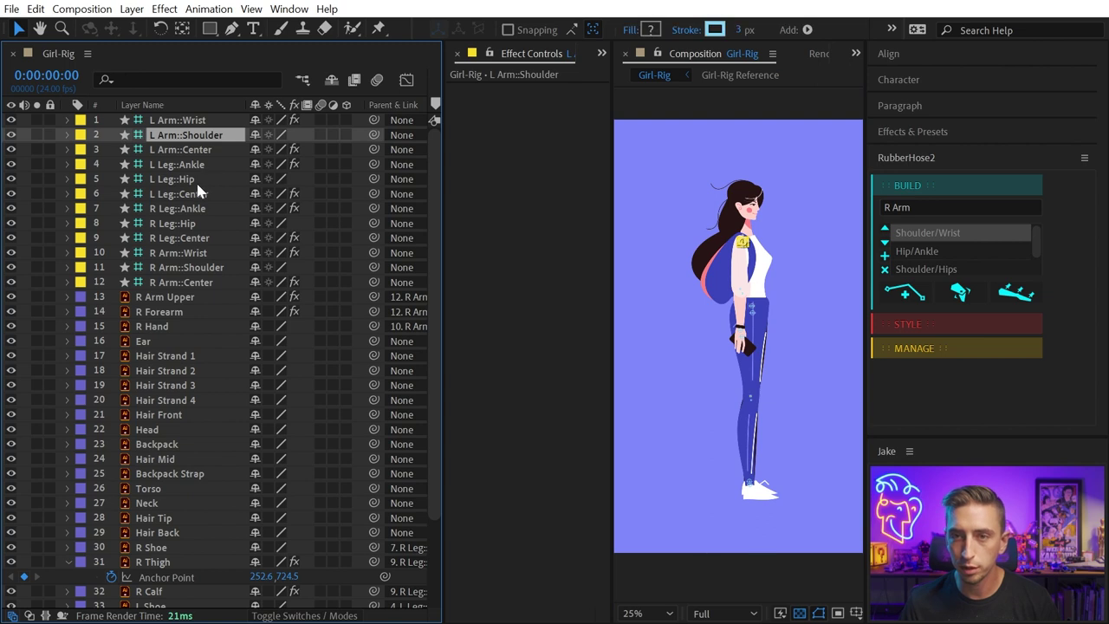
{"action": "left_click", "coordinate": [196, 180], "text": "ctrl"}
{"action": "left_click", "coordinate": [201, 223], "text": "ctrl"}
{"action": "left_click", "coordinate": [213, 269], "text": "ctrl"}
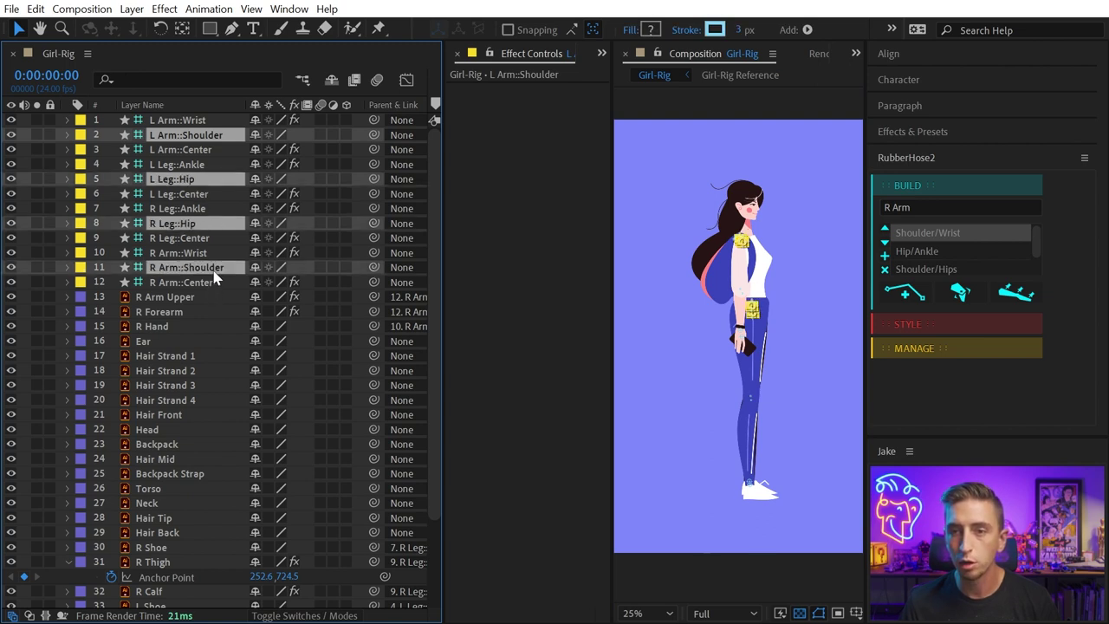
{"action": "left_click", "coordinate": [402, 266]}
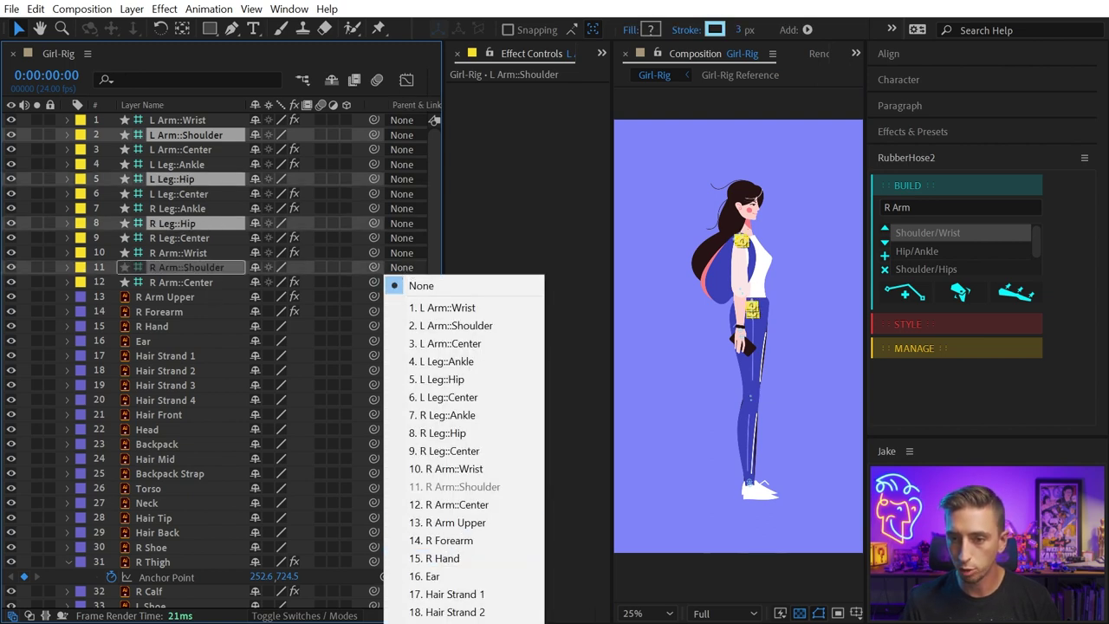
{"action": "left_click", "coordinate": [442, 623]}
Test the limb parenting by rotating the Torso forward at the waist, and undo the rotation
{"action": "left_click", "coordinate": [827, 192]}
{"action": "key", "text": "w"}
{"action": "left_click_drag", "start_coordinate": [762, 260], "coordinate": [797, 230]}
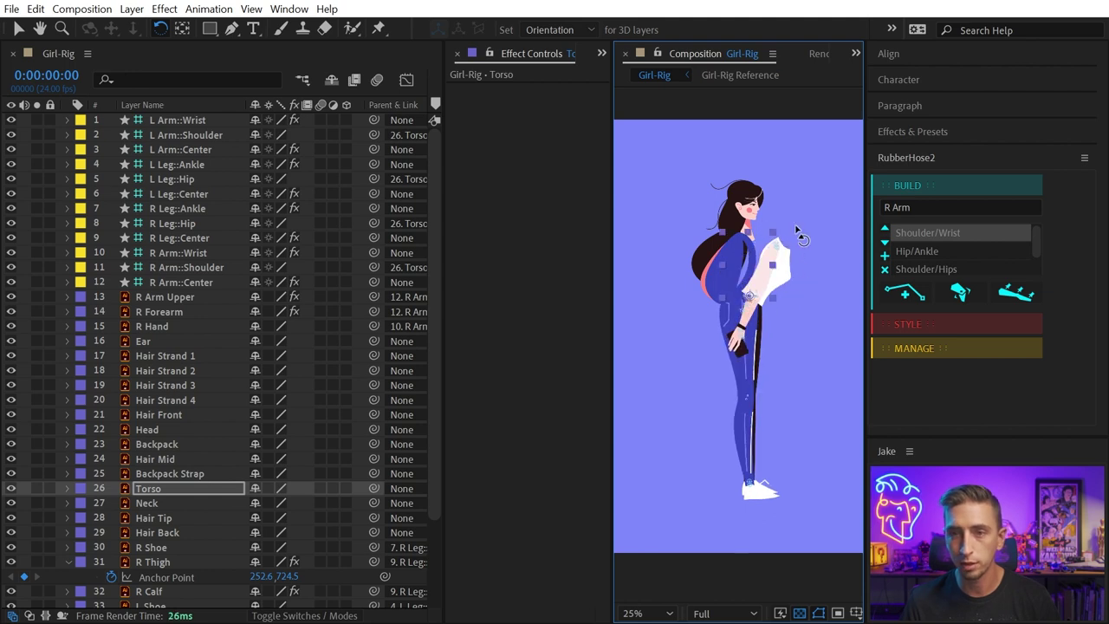
{"action": "key", "text": "ctrl+z"}
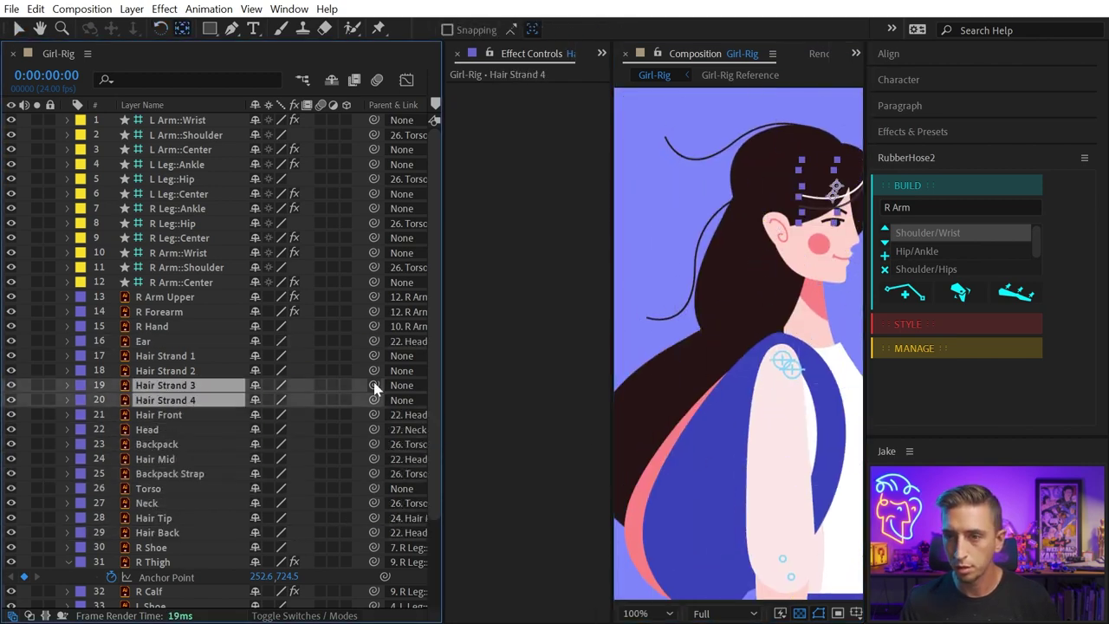
Test the head and hair parenting by rotating the Head layer, and undo the rotation
{"action": "left_click", "coordinate": [712, 333]}
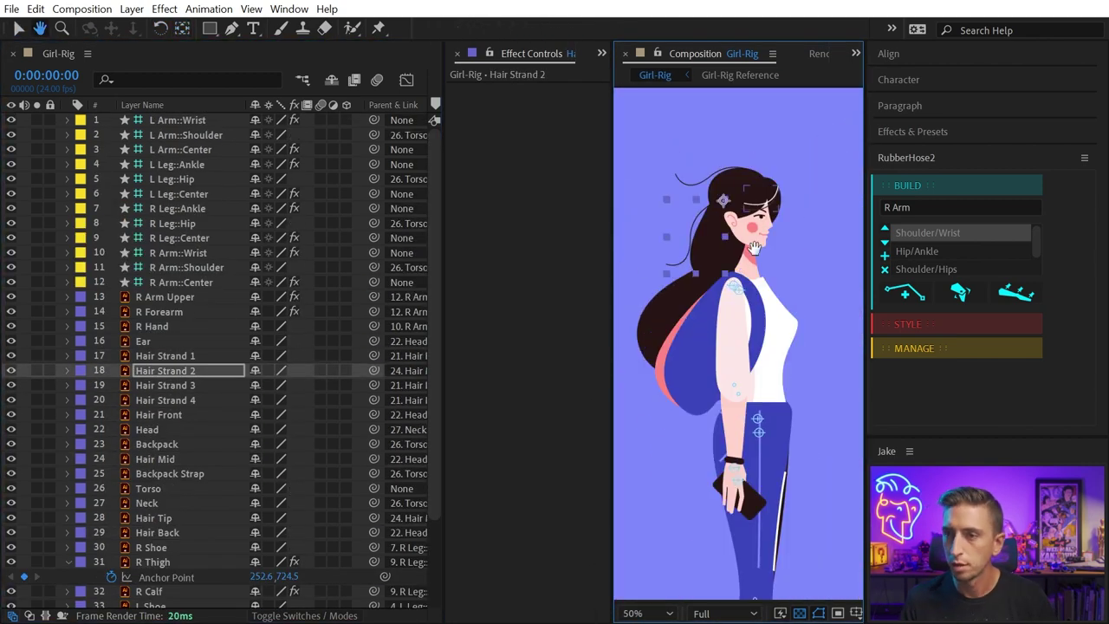
{"action": "left_click", "coordinate": [751, 340]}
{"action": "left_click", "coordinate": [757, 246]}
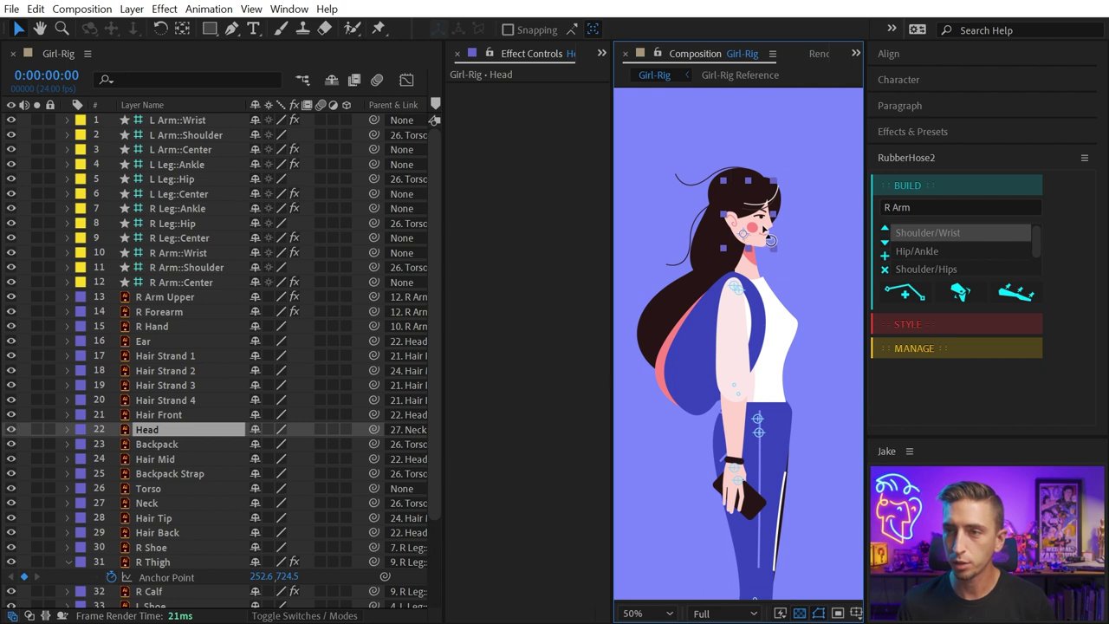
{"action": "key", "text": "w"}
{"action": "left_click_drag", "start_coordinate": [765, 230], "coordinate": [702, 242]}
{"action": "key", "text": "ctrl+z"}
Add an expression to the Hair Mid layer's Rotation and widen the timeline to make room for editing it
{"action": "left_click", "coordinate": [156, 459]}
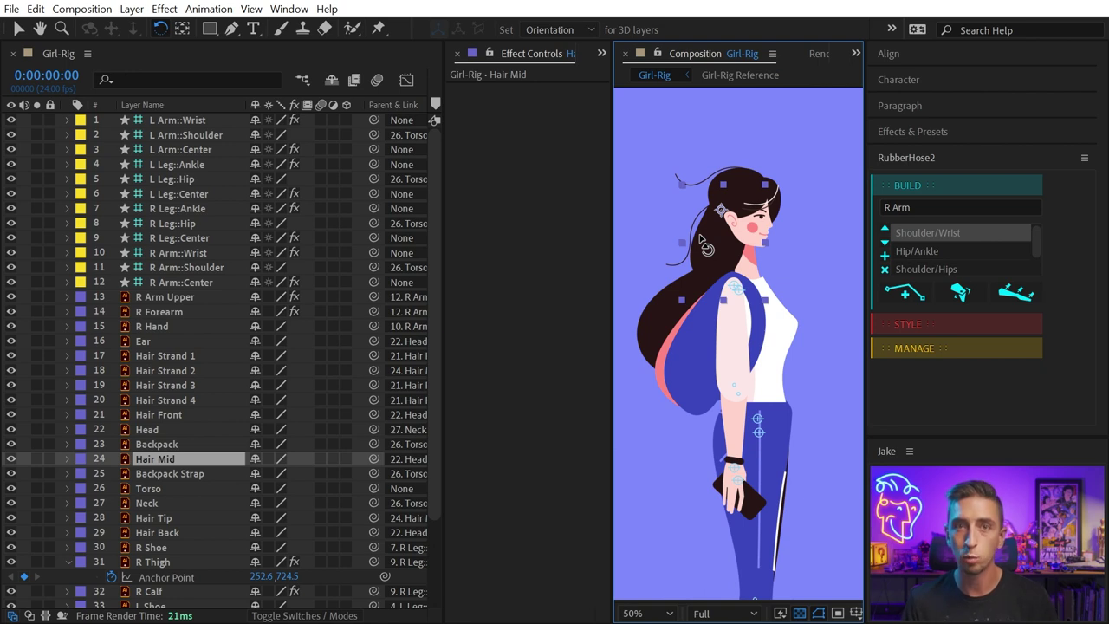
{"action": "key", "text": "r"}
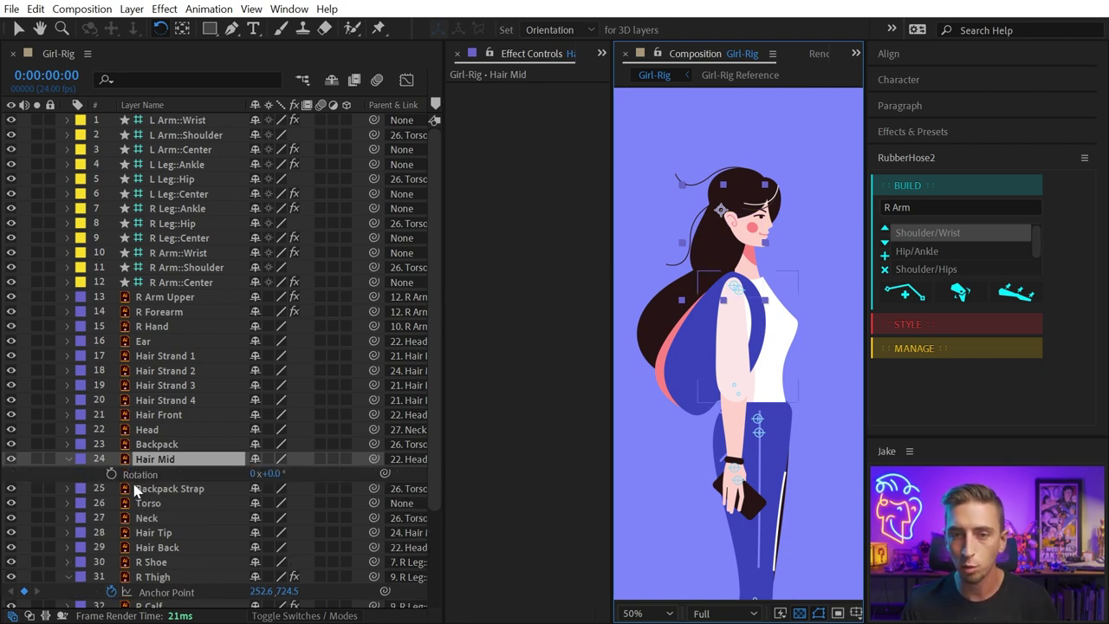
{"action": "left_click", "coordinate": [111, 474], "text": "alt"}
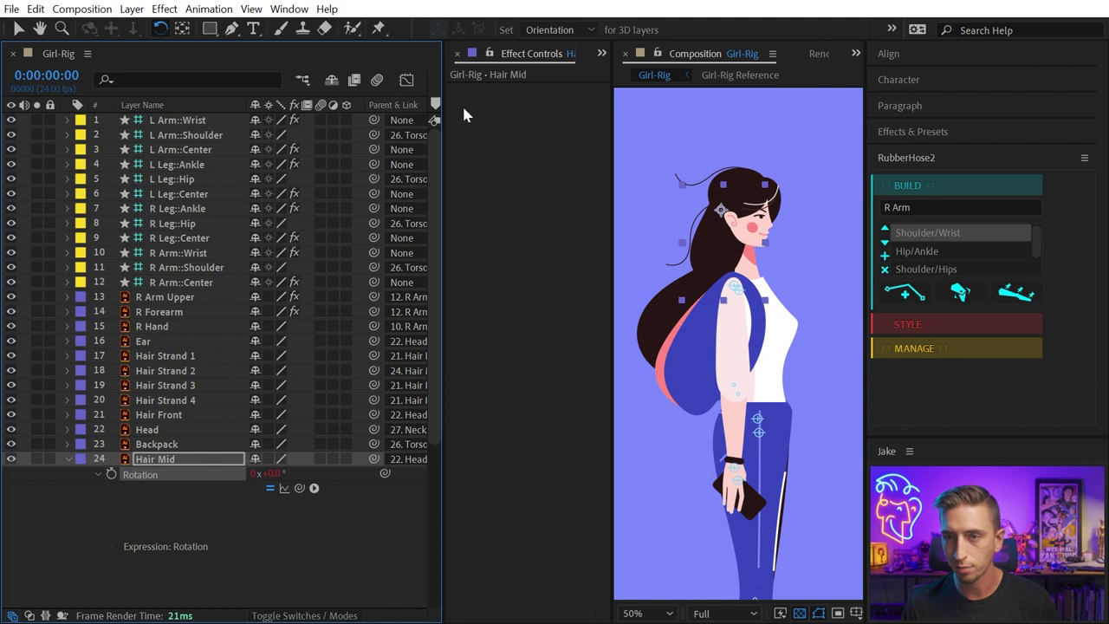
{"action": "left_click_drag", "start_coordinate": [443, 90], "coordinate": [661, 90]}
{"action": "left_click", "coordinate": [523, 494]}
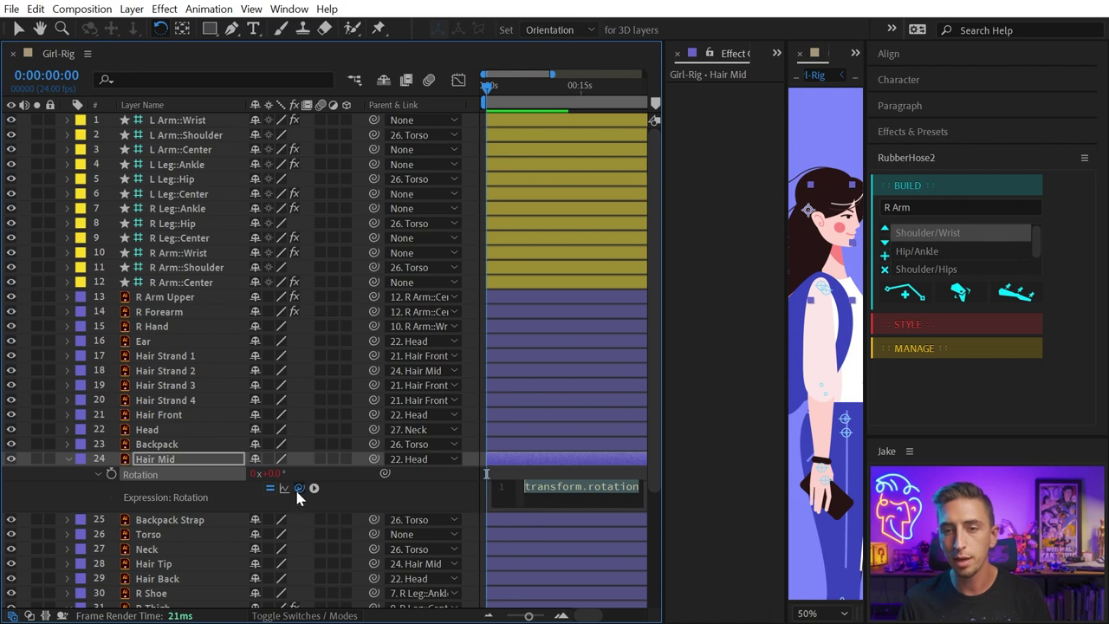
Reveal the Head layer's Rotation and link Hair Mid's Rotation expression to that property
{"action": "left_click_drag", "start_coordinate": [299, 488], "coordinate": [160, 434]}
{"action": "left_click", "coordinate": [162, 434]}
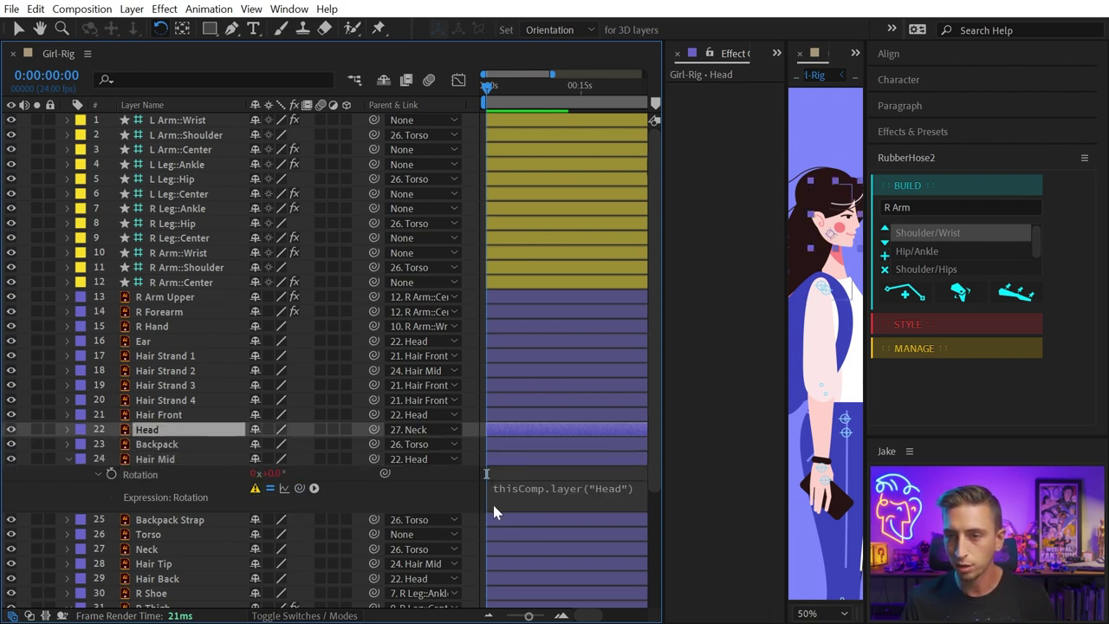
{"action": "key", "text": "r"}
{"action": "left_click", "coordinate": [556, 502]}
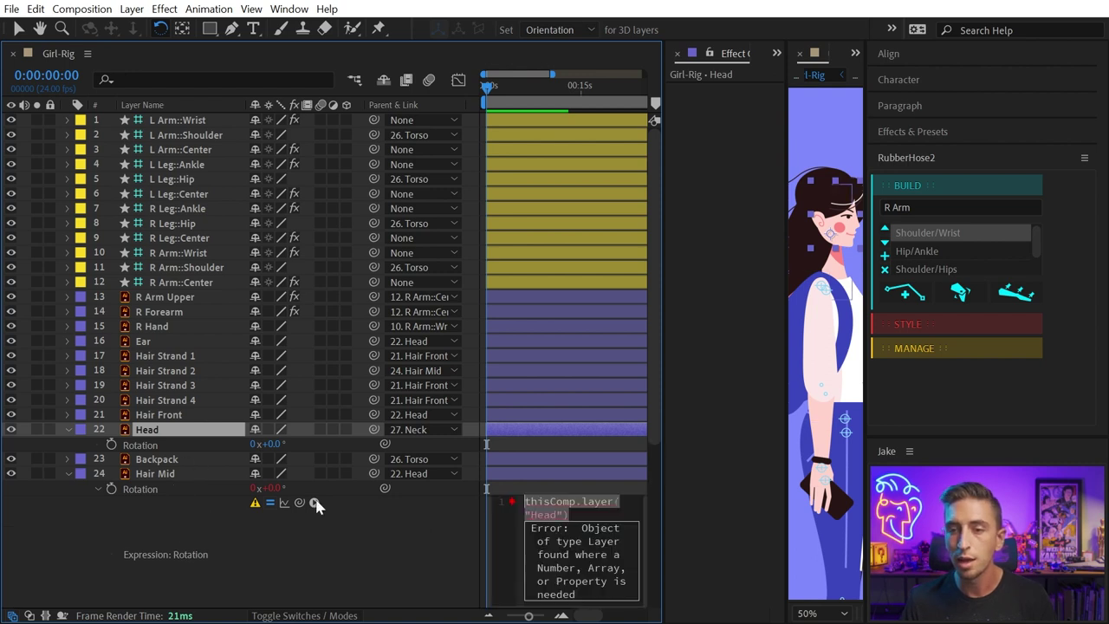
{"action": "left_click_drag", "start_coordinate": [299, 502], "coordinate": [165, 449]}
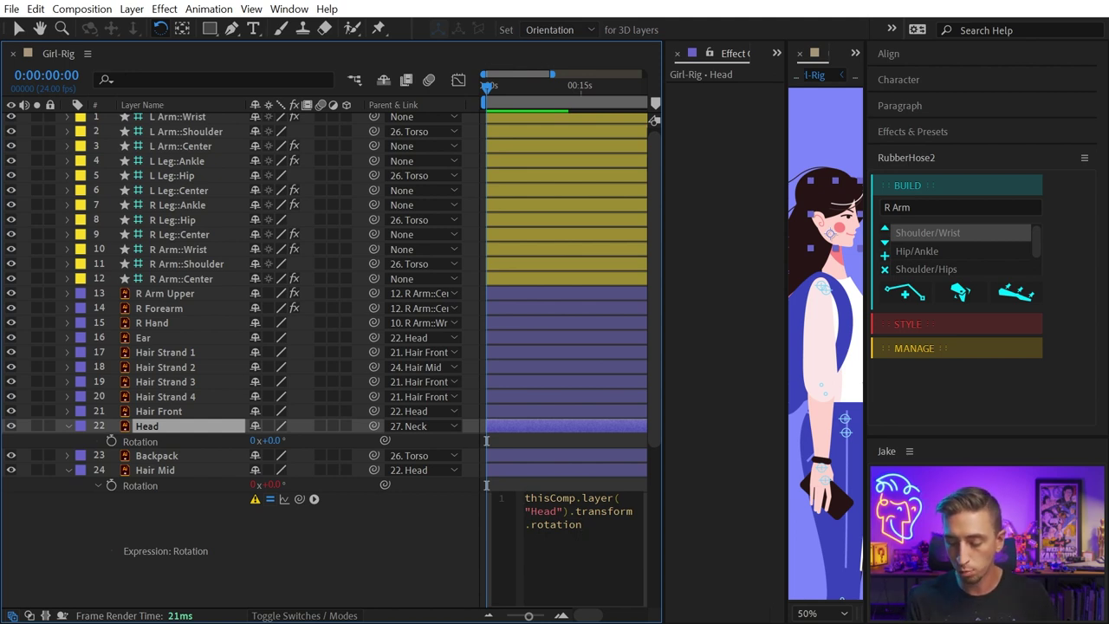
Negate Hair Mid's Rotation expression with a leading minus sign and test it by rotating the Head in a widened viewer
{"action": "type", "text": "-"}
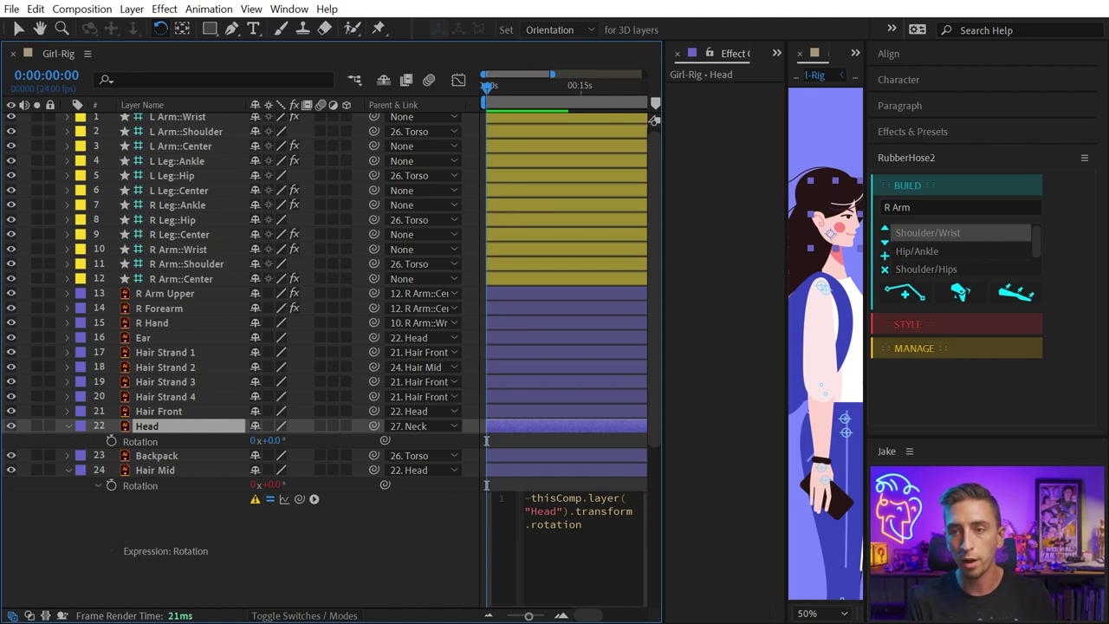
{"action": "left_click", "coordinate": [208, 519]}
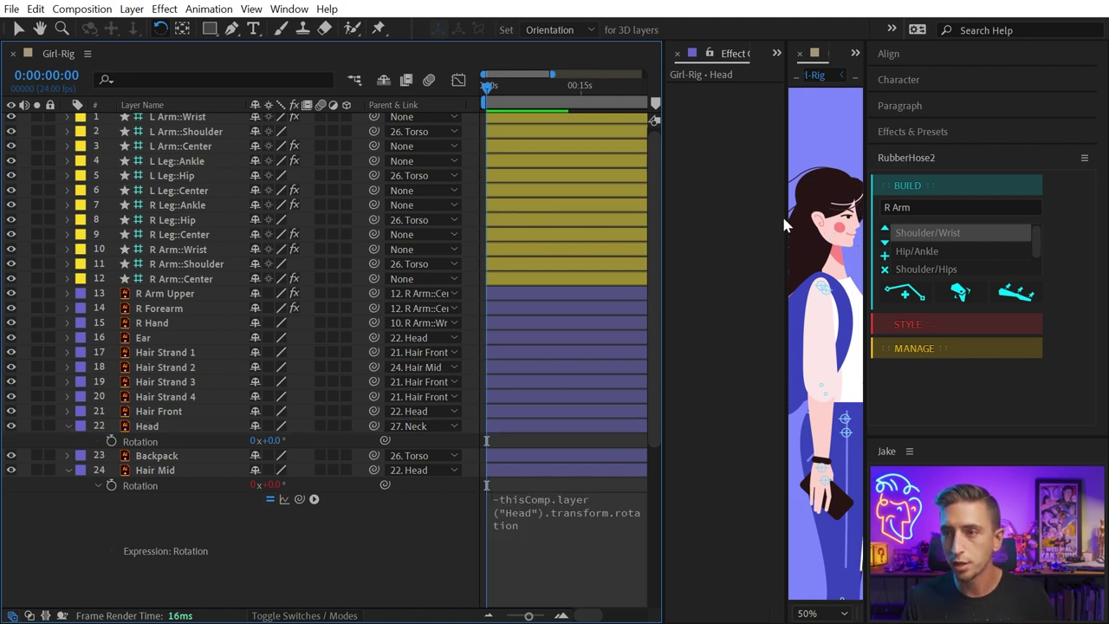
{"action": "left_click_drag", "start_coordinate": [785, 215], "coordinate": [699, 217]}
{"action": "mouse_move", "coordinate": [809, 239]}
{"action": "left_mouse_down"}
{"action": "mouse_move", "coordinate": [809, 257]}
{"action": "mouse_move", "coordinate": [828, 232]}
{"action": "mouse_move", "coordinate": [818, 259]}
{"action": "mouse_move", "coordinate": [830, 230]}
{"action": "mouse_move", "coordinate": [818, 249]}
{"action": "left_mouse_up"}
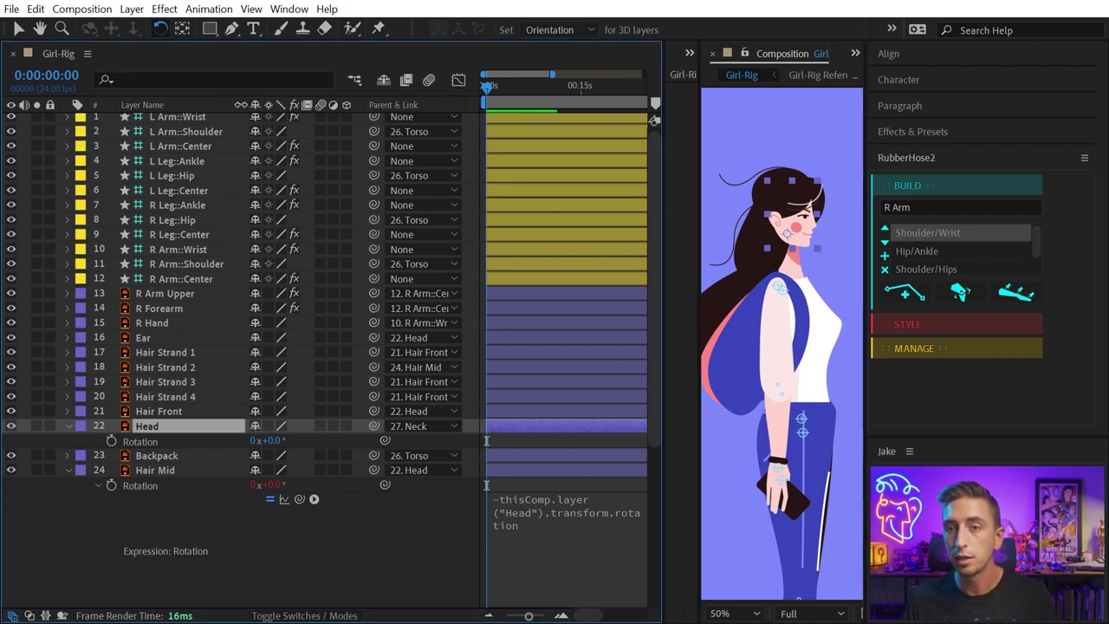
Append *.8 to Hair Mid's Rotation expression to reduce its counter-rotation
{"action": "left_click_drag", "start_coordinate": [248, 104], "coordinate": [206, 105]}
{"action": "left_click", "coordinate": [580, 518]}
{"action": "left_click", "coordinate": [598, 512]}
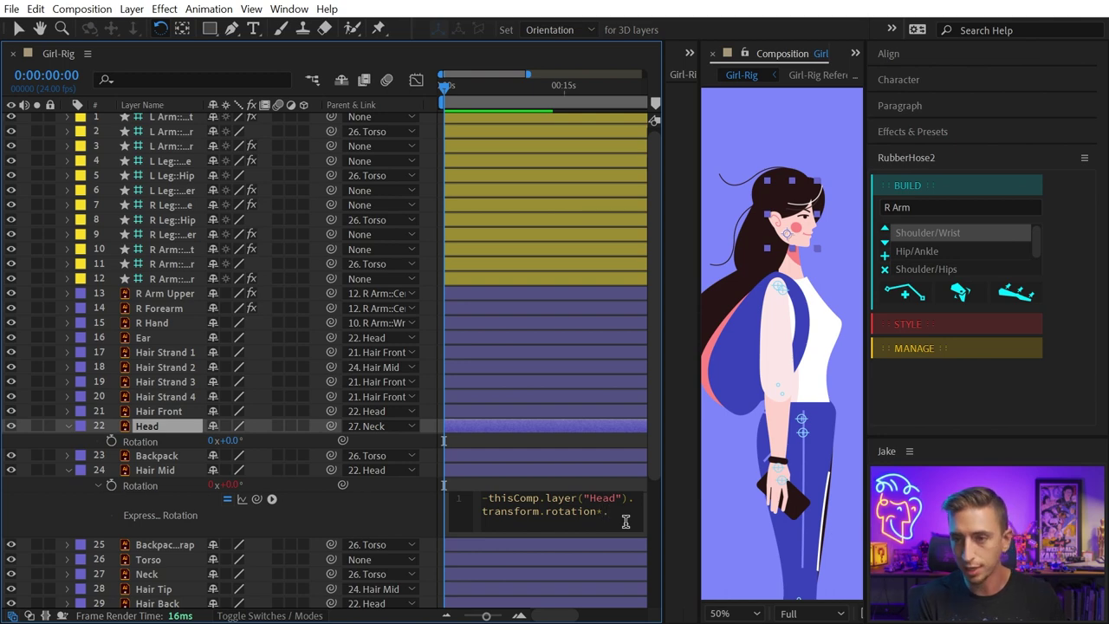
{"action": "left_click", "coordinate": [347, 509]}
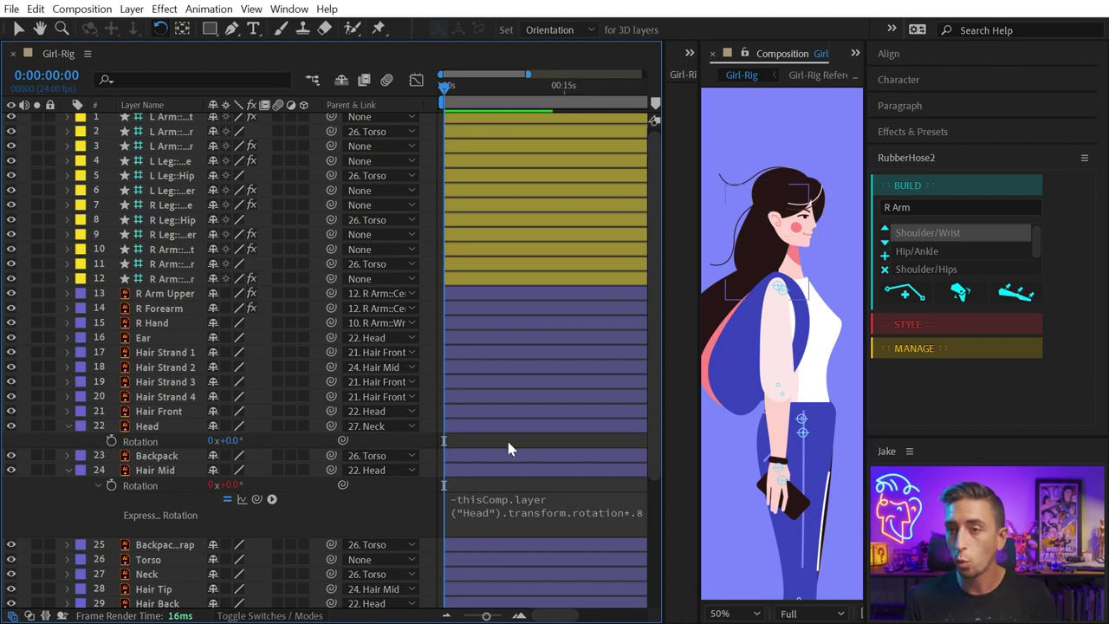
Test the .8 multiplier on Hair Mid by rotating the Head, and undo the rotation
{"action": "left_click", "coordinate": [817, 243]}
{"action": "left_click_drag", "start_coordinate": [816, 243], "coordinate": [823, 228]}
{"action": "key", "text": "ctrl+z"}
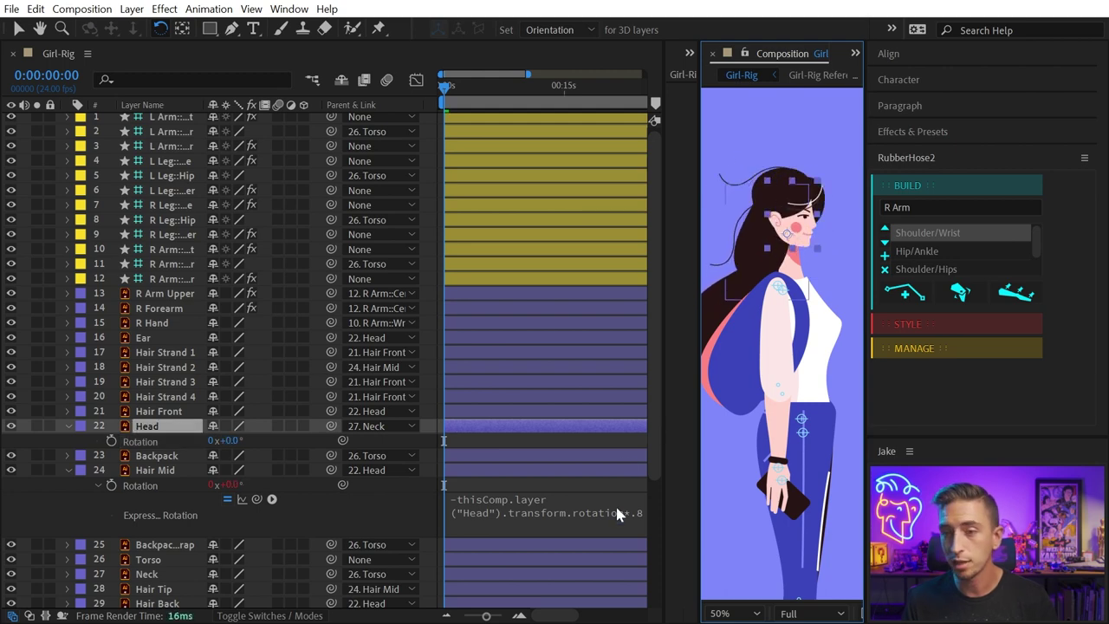
Try a .5 multiplier in Hair Mid's Rotation expression while rotating the Head, and revert the multiplier to .8
{"action": "left_click", "coordinate": [615, 511]}
{"action": "left_click", "coordinate": [609, 512]}
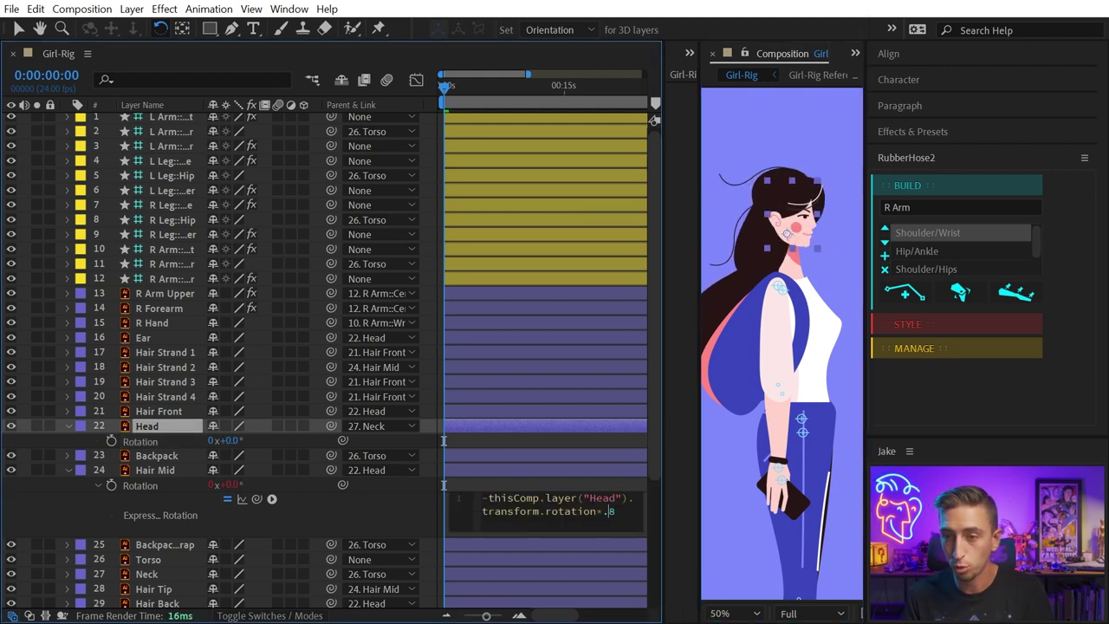
{"action": "key", "text": "KP_Enter"}
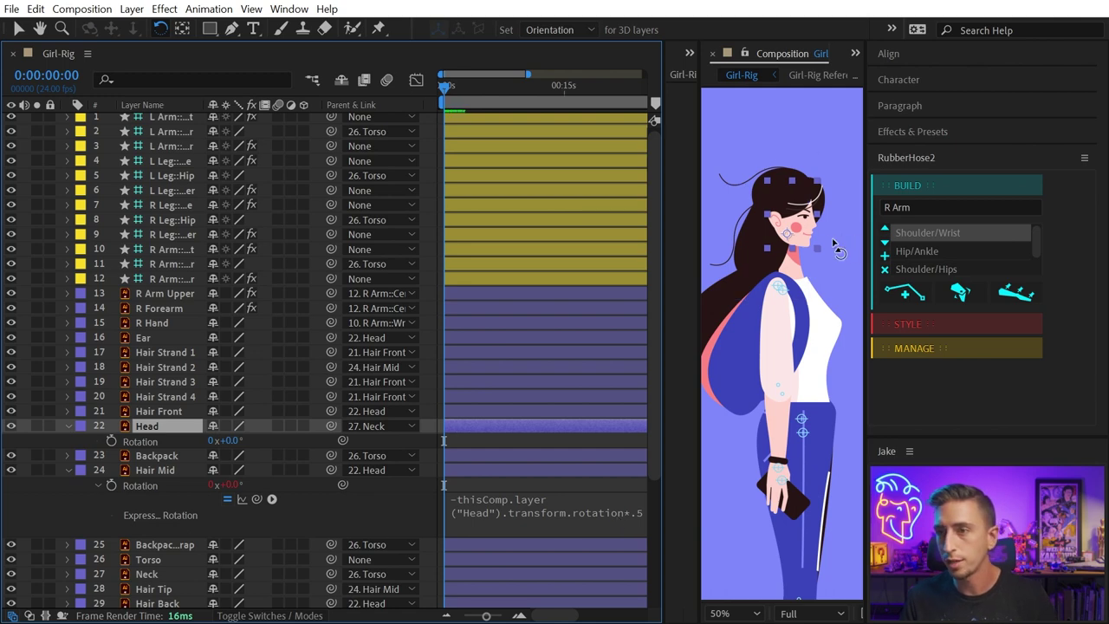
{"action": "left_click_drag", "start_coordinate": [814, 229], "coordinate": [825, 226]}
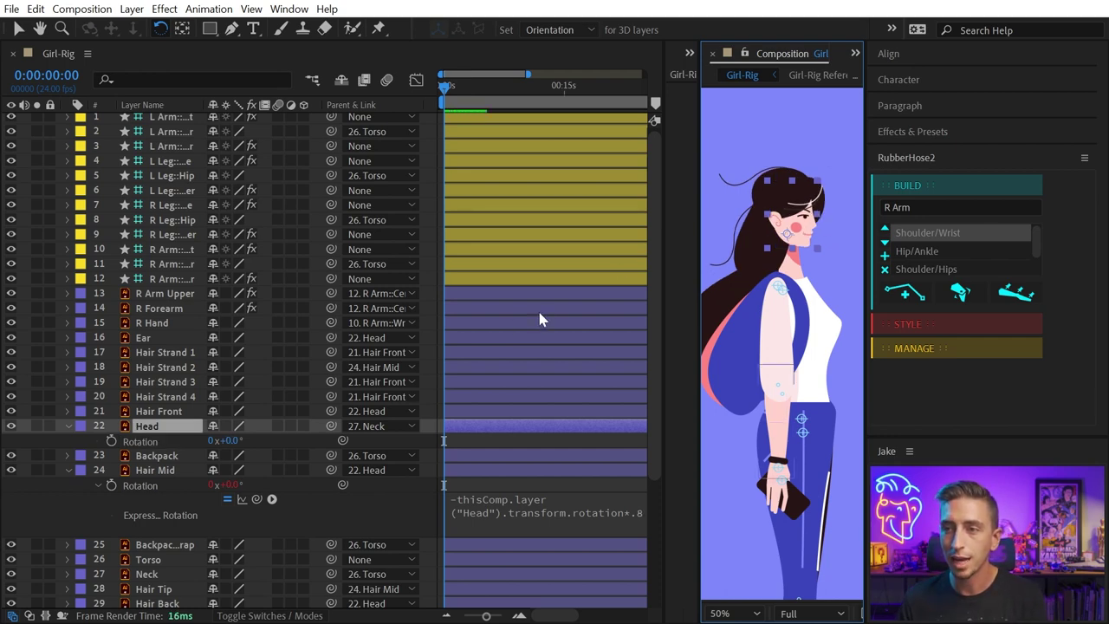
{"action": "left_click", "coordinate": [351, 515]}
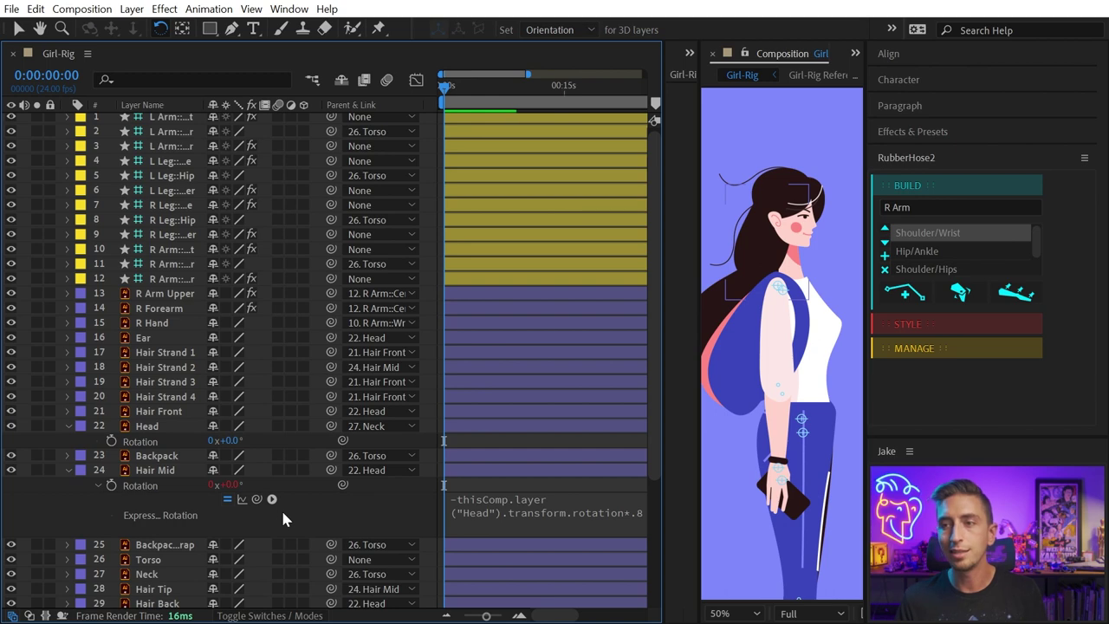
Select the Torso layer and widen the timeline's layer name column to show the full controller names
{"action": "left_click", "coordinate": [837, 333]}
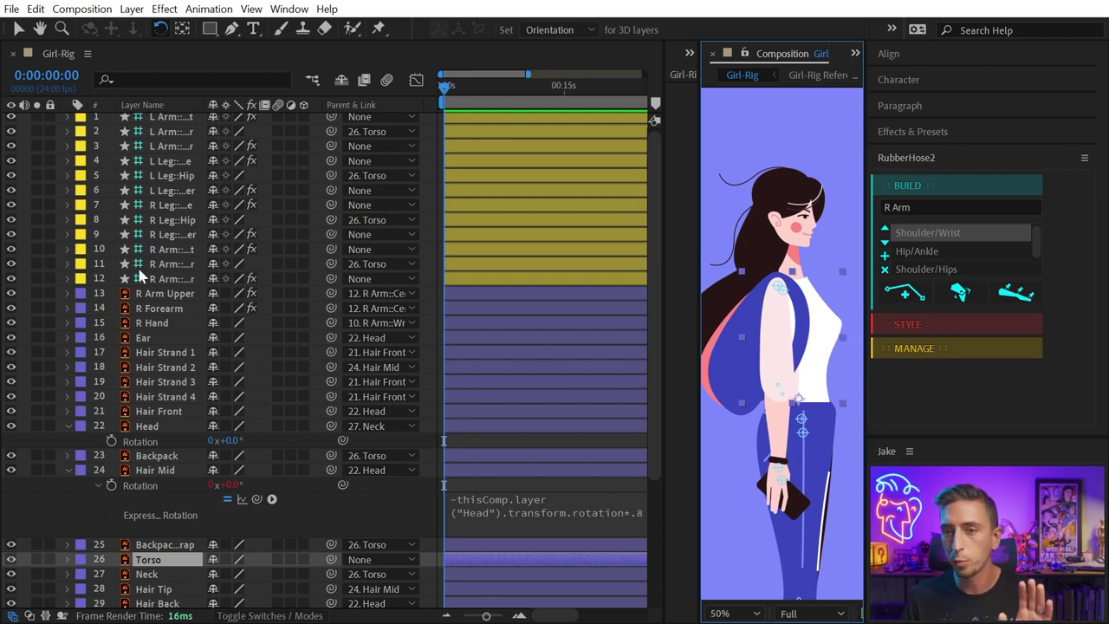
{"action": "scroll", "coordinate": [181, 373], "scroll_direction": "up", "scroll_amount": 1}
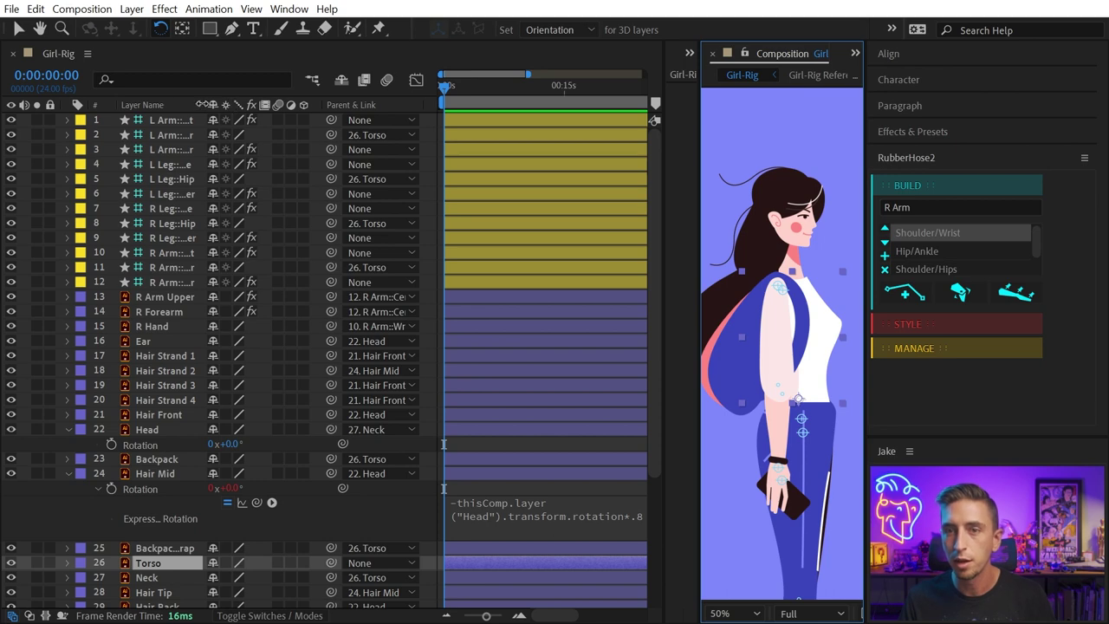
{"action": "left_click_drag", "start_coordinate": [202, 104], "coordinate": [322, 107]}
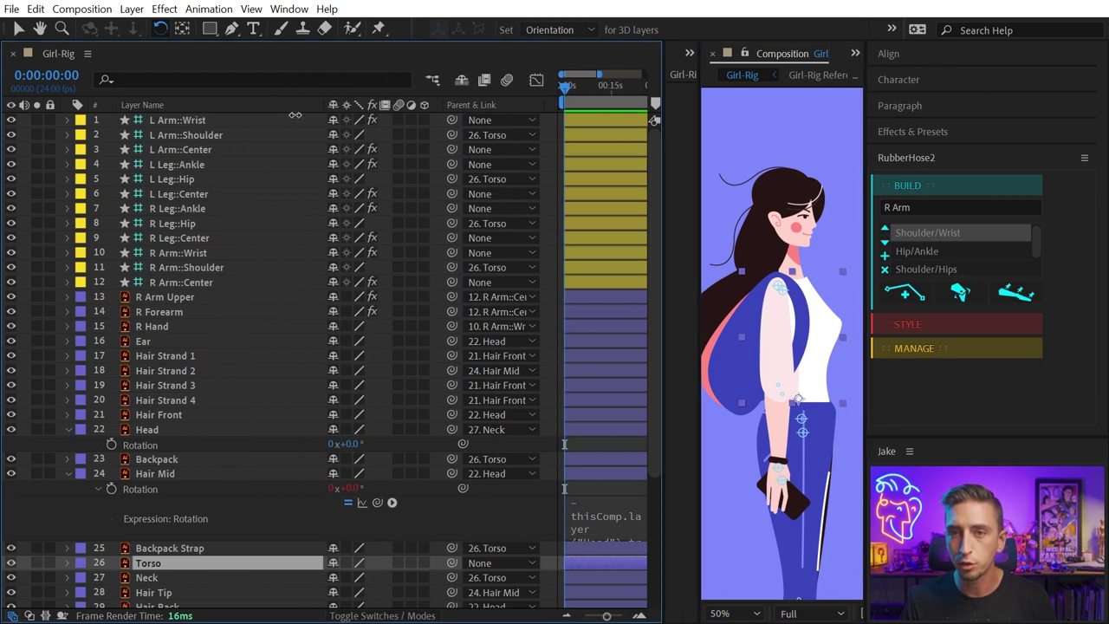
Group the wrist, shoulder, ankle and hip controllers of both arms and legs above the four Center controllers in the layer stack
{"action": "left_click", "coordinate": [199, 122]}
{"action": "left_click", "coordinate": [200, 135], "text": "ctrl"}
{"action": "left_click", "coordinate": [200, 165], "text": "ctrl"}
{"action": "left_click", "coordinate": [184, 179], "text": "ctrl"}
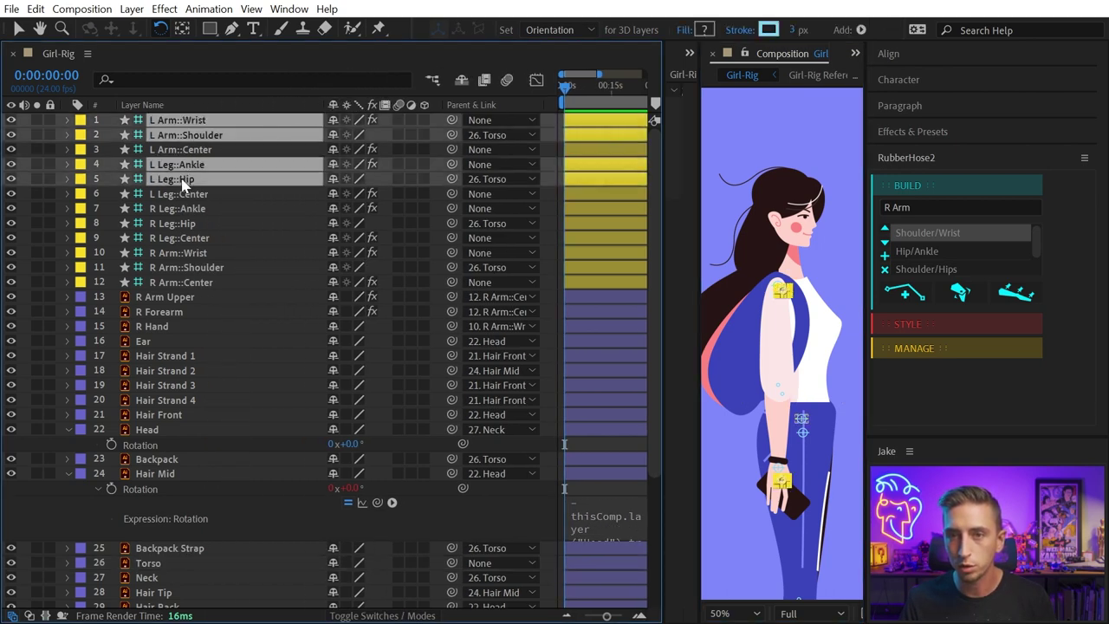
{"action": "left_click", "coordinate": [182, 208], "text": "ctrl"}
{"action": "left_click", "coordinate": [183, 224], "text": "ctrl"}
{"action": "left_click", "coordinate": [198, 253], "text": "ctrl"}
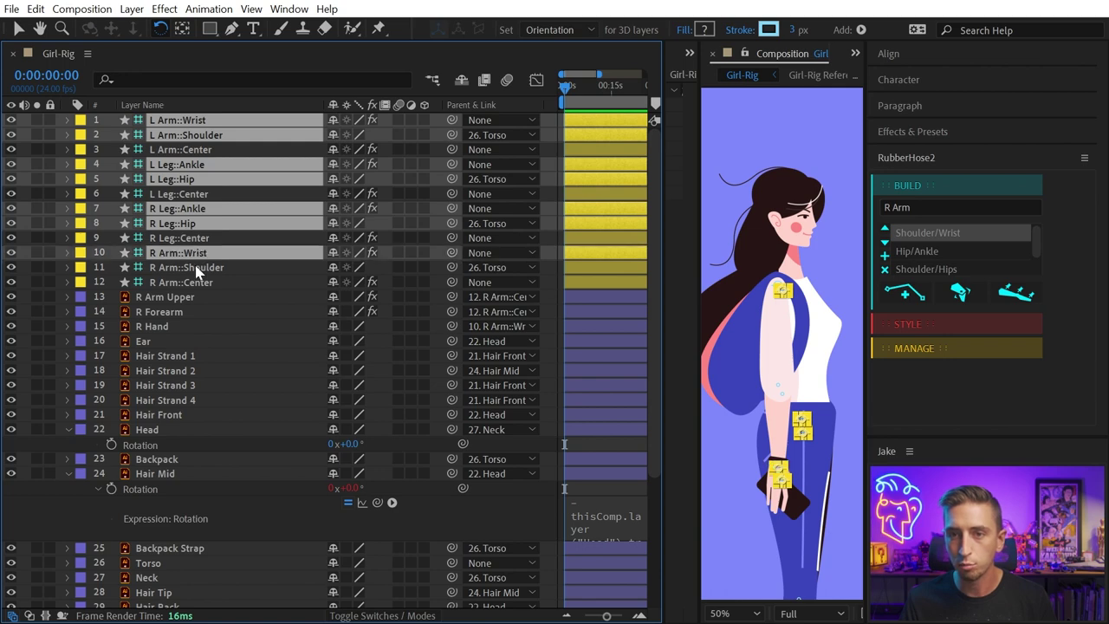
{"action": "left_click", "coordinate": [199, 267], "text": "ctrl"}
{"action": "left_click_drag", "start_coordinate": [188, 162], "coordinate": [188, 147]}
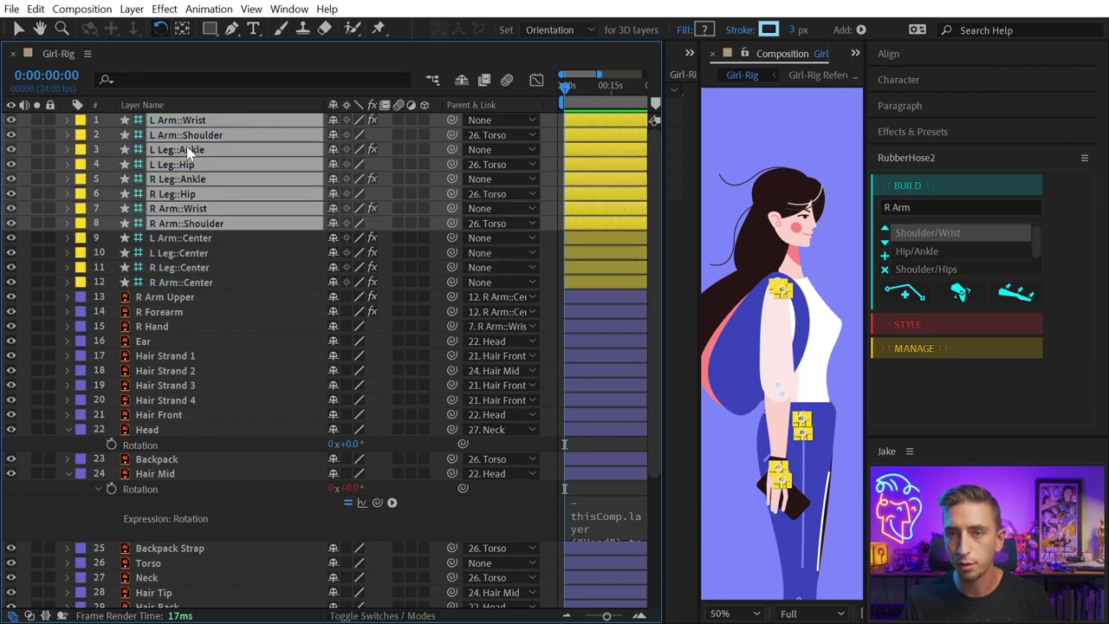
Turn off visibility for the four arm and leg Center controllers and mark them as shy
{"action": "left_click", "coordinate": [198, 236]}
{"action": "left_click", "coordinate": [199, 282], "text": "shift"}
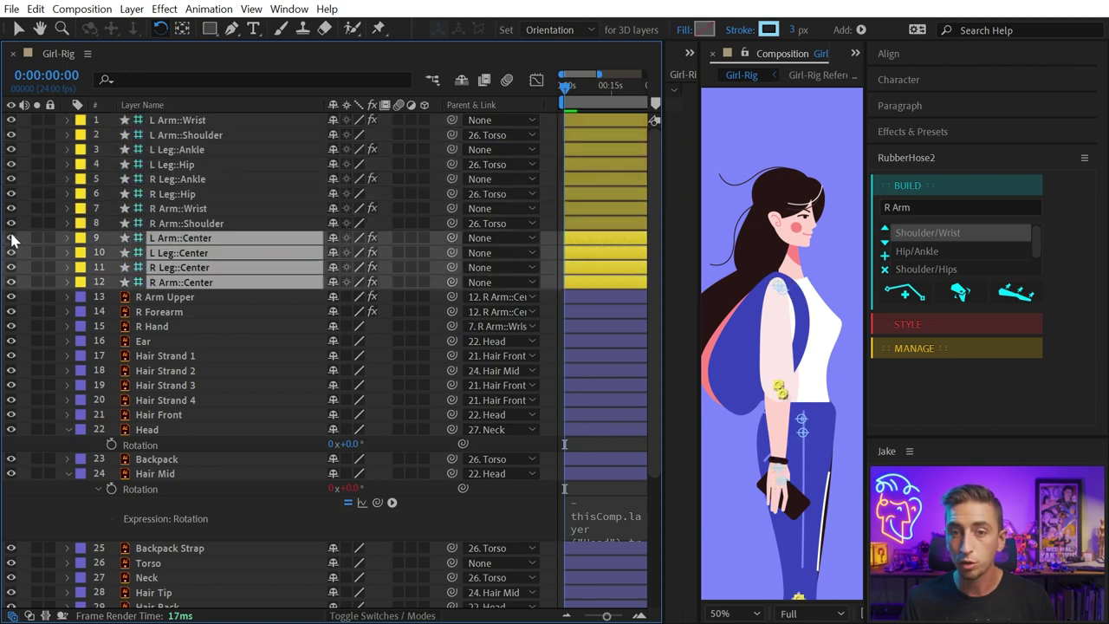
{"action": "left_click_drag", "start_coordinate": [12, 237], "coordinate": [9, 279]}
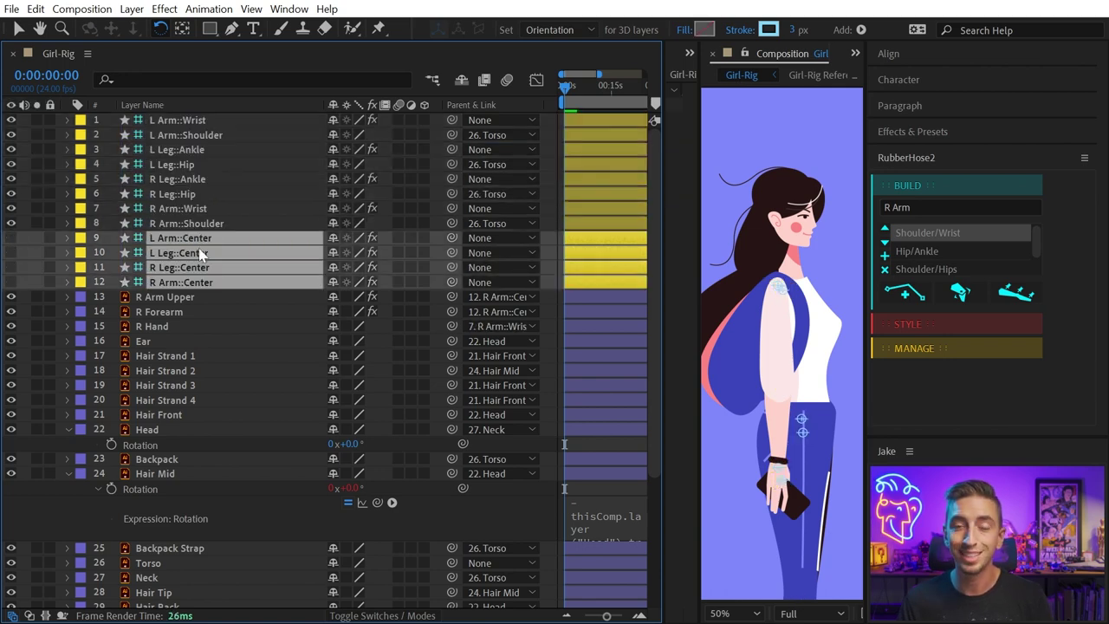
{"action": "left_click", "coordinate": [334, 239]}
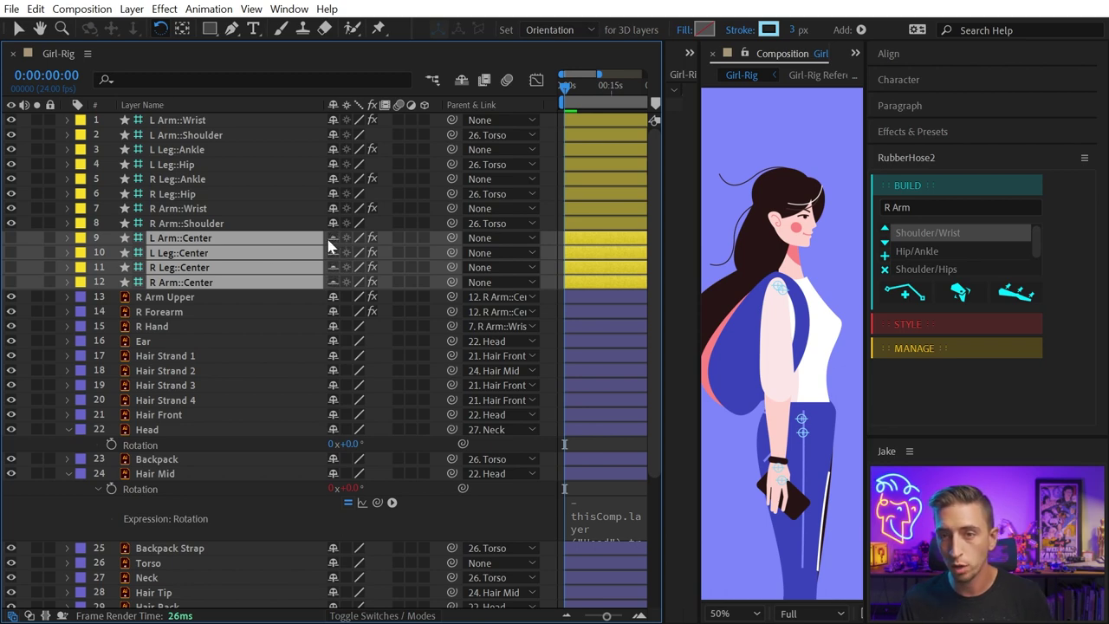
Mark all lavender-labelled artwork layers except Head and Torso as shy, and lock them along with the four Center controllers
{"action": "left_click", "coordinate": [173, 300]}
{"action": "left_click", "coordinate": [81, 299]}
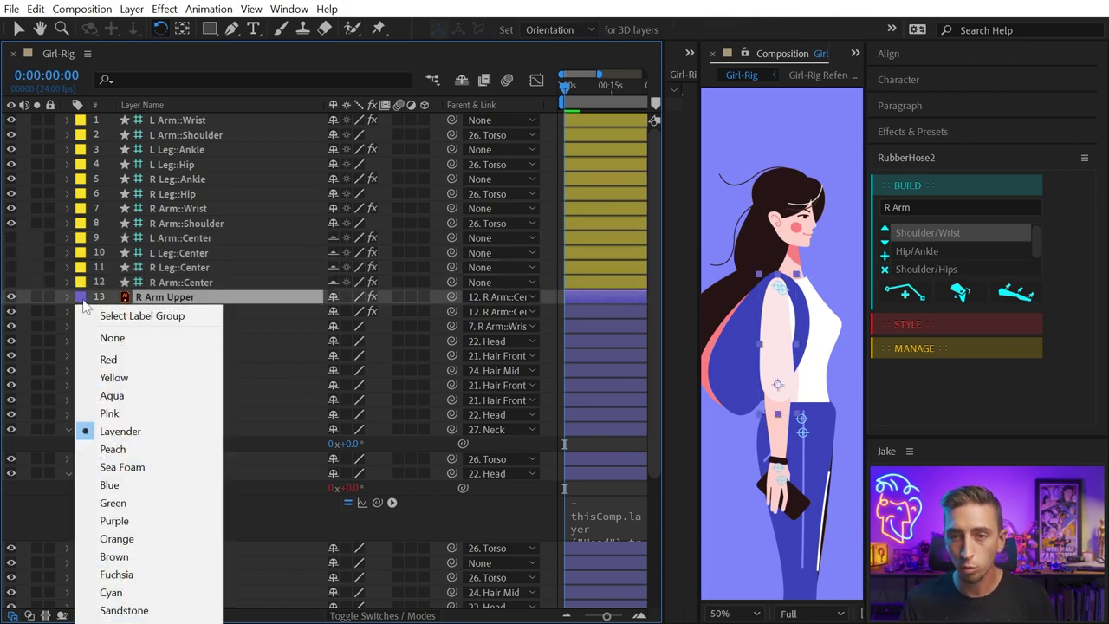
{"action": "left_click", "coordinate": [96, 315]}
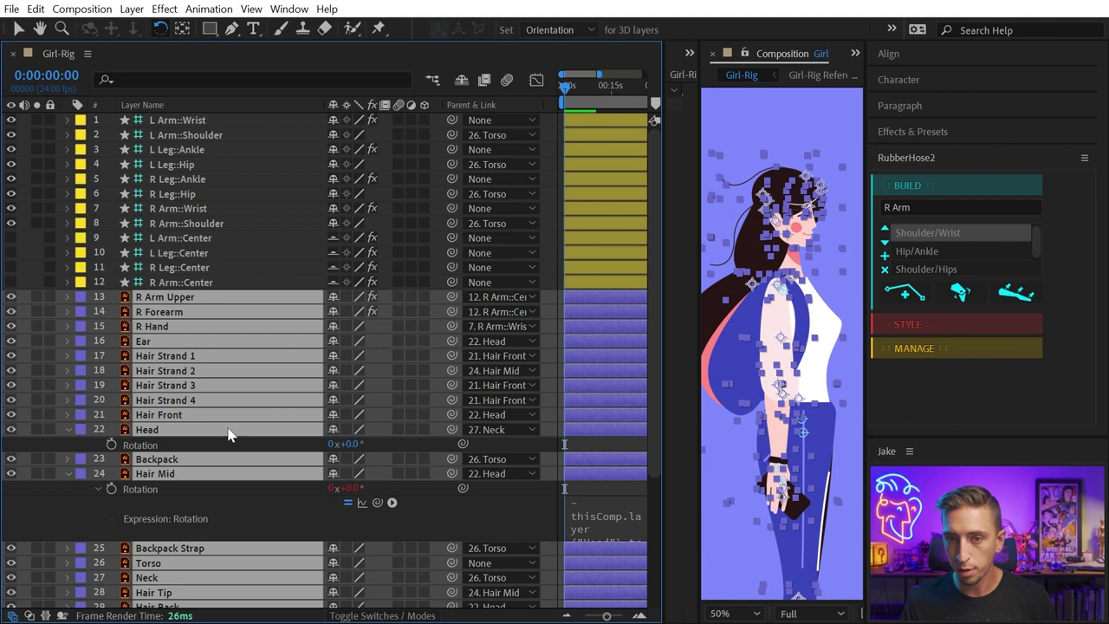
{"action": "scroll", "coordinate": [226, 442], "scroll_direction": "down", "scroll_amount": 5}
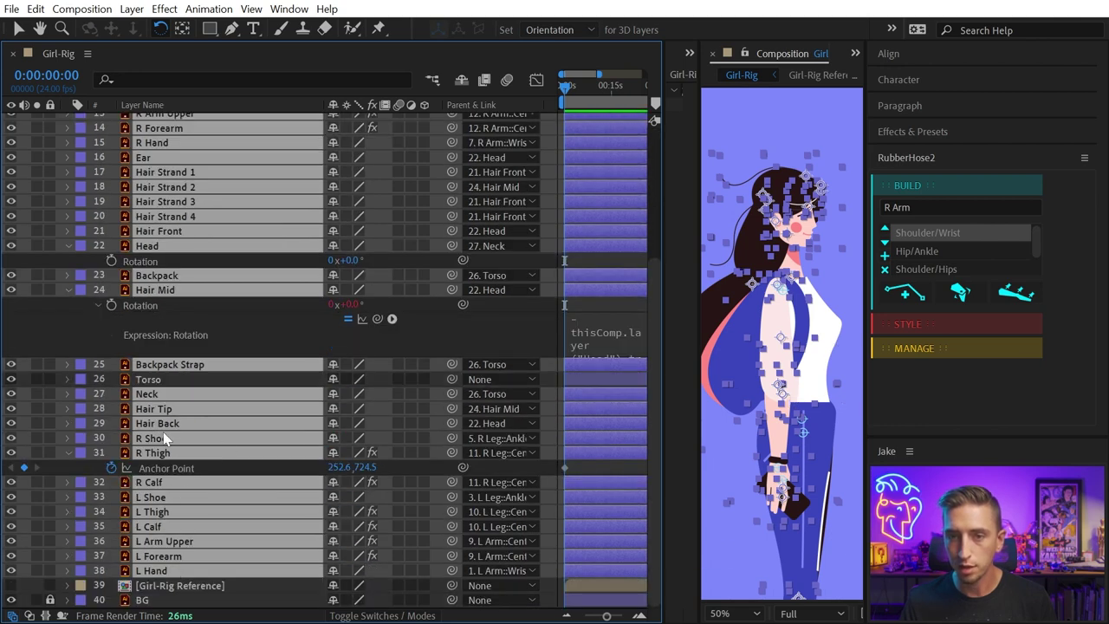
{"action": "left_click", "coordinate": [335, 232]}
{"action": "left_click", "coordinate": [51, 230]}
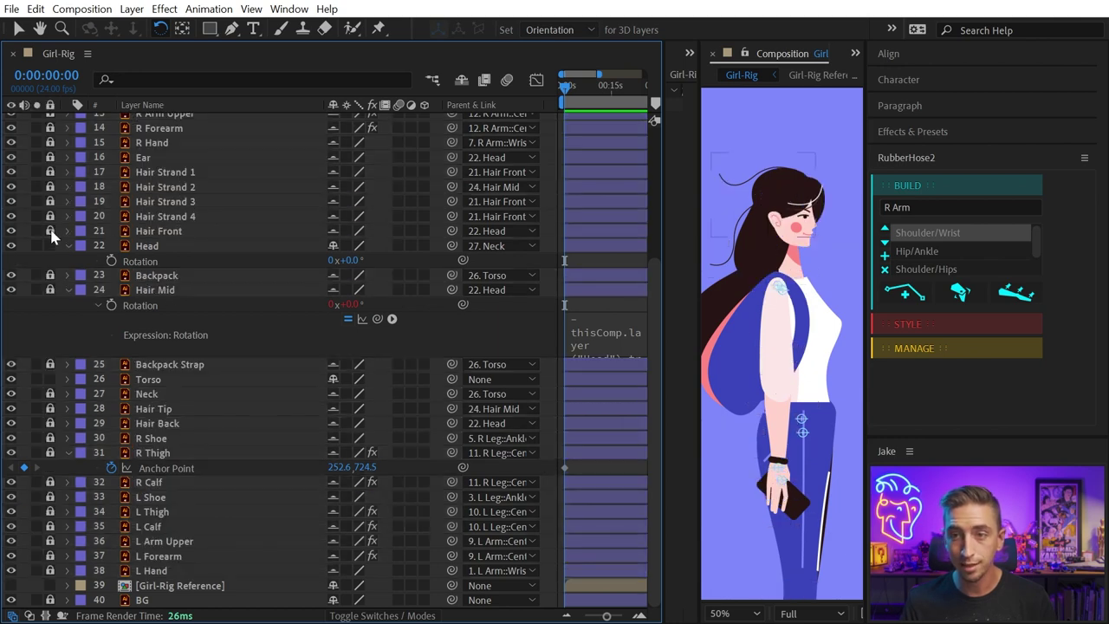
{"action": "scroll", "coordinate": [51, 234], "scroll_direction": "up", "scroll_amount": 4}
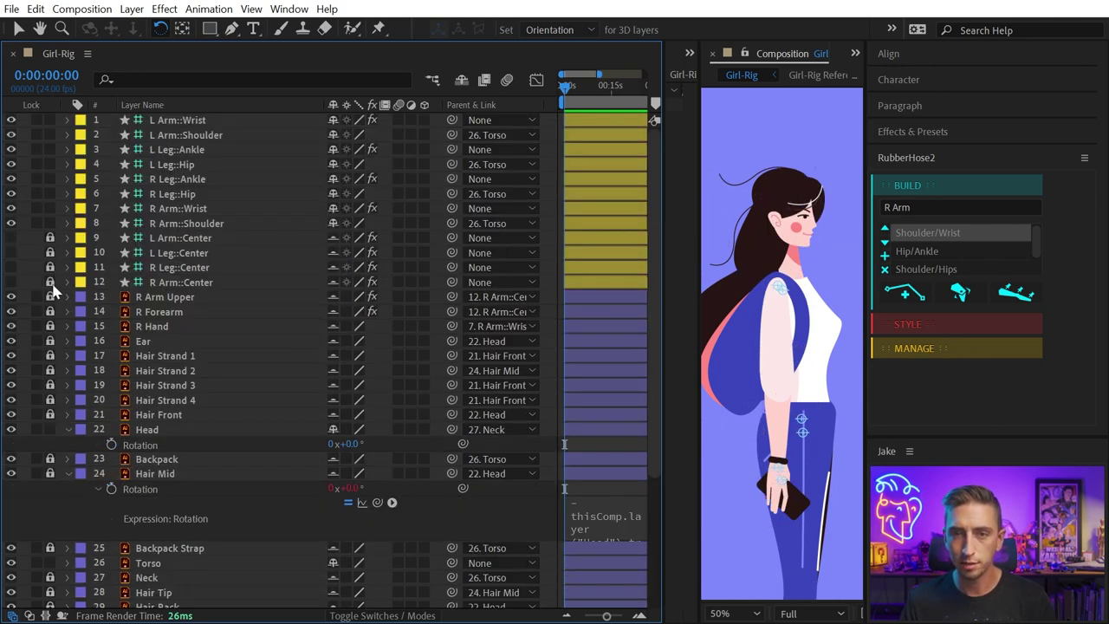
Hide the shy layers in the timeline and delete the Girl-Rig Reference layer
{"action": "left_click", "coordinate": [460, 80]}
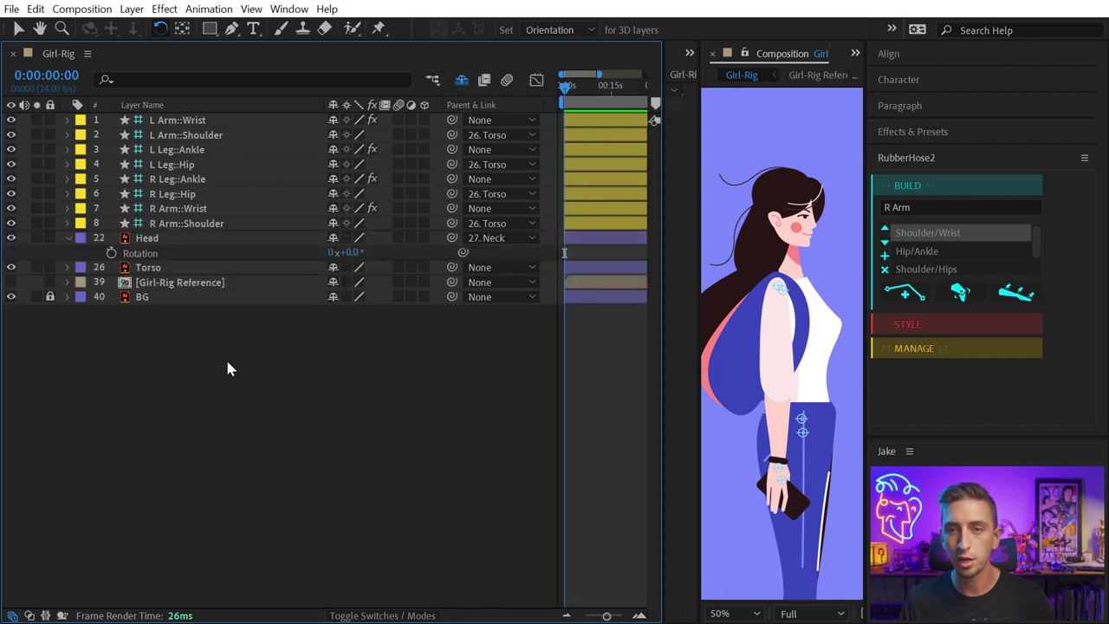
{"action": "key", "text": "u"}
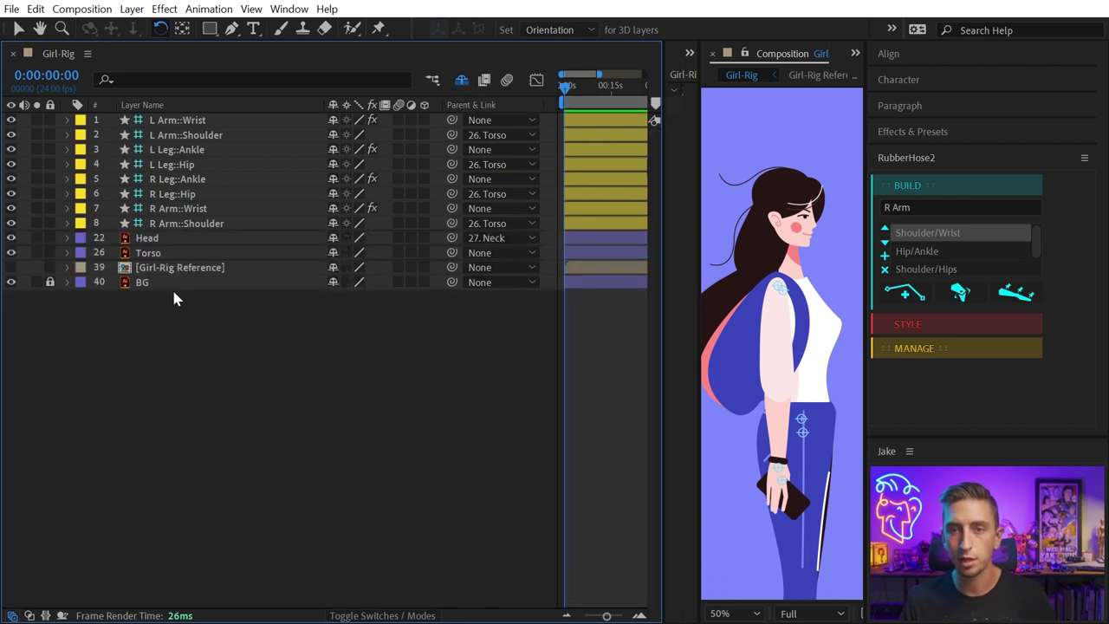
{"action": "left_click", "coordinate": [165, 267]}
{"action": "key", "text": "Delete"}
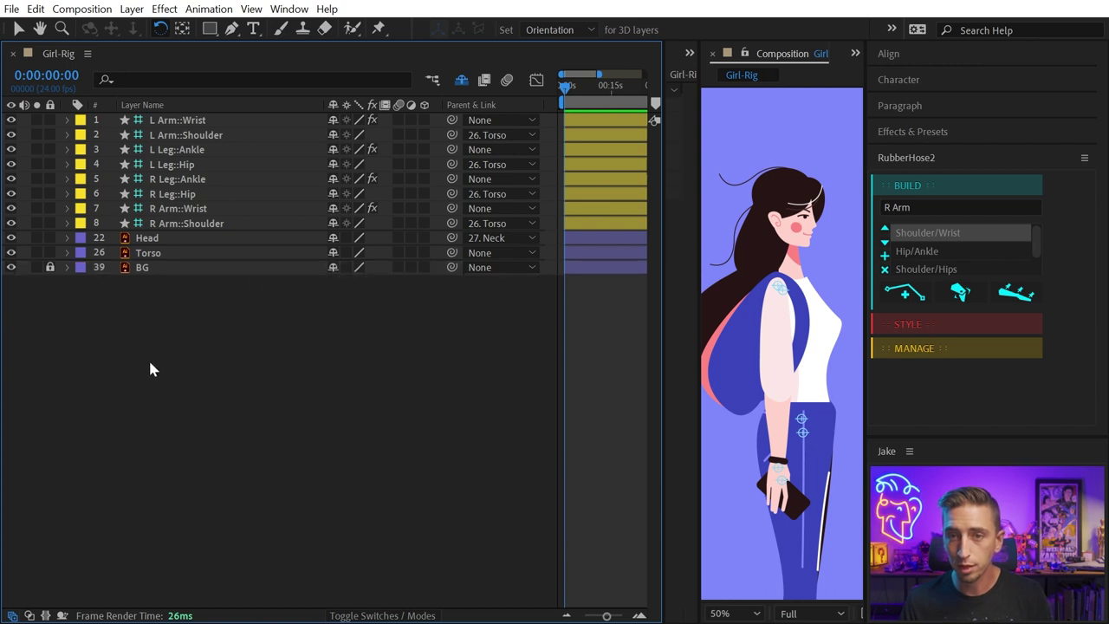
Mark the locked BG layer as shy and narrow the timeline's layer name column
{"action": "left_click", "coordinate": [176, 271]}
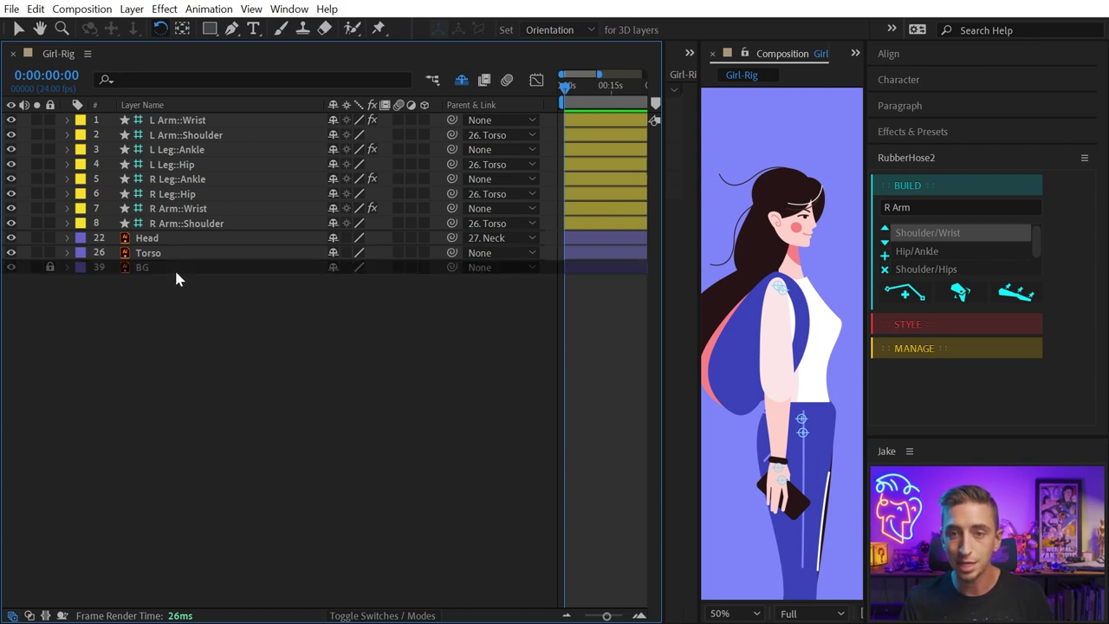
{"action": "left_click", "coordinate": [327, 268]}
{"action": "key", "text": "Delete"}
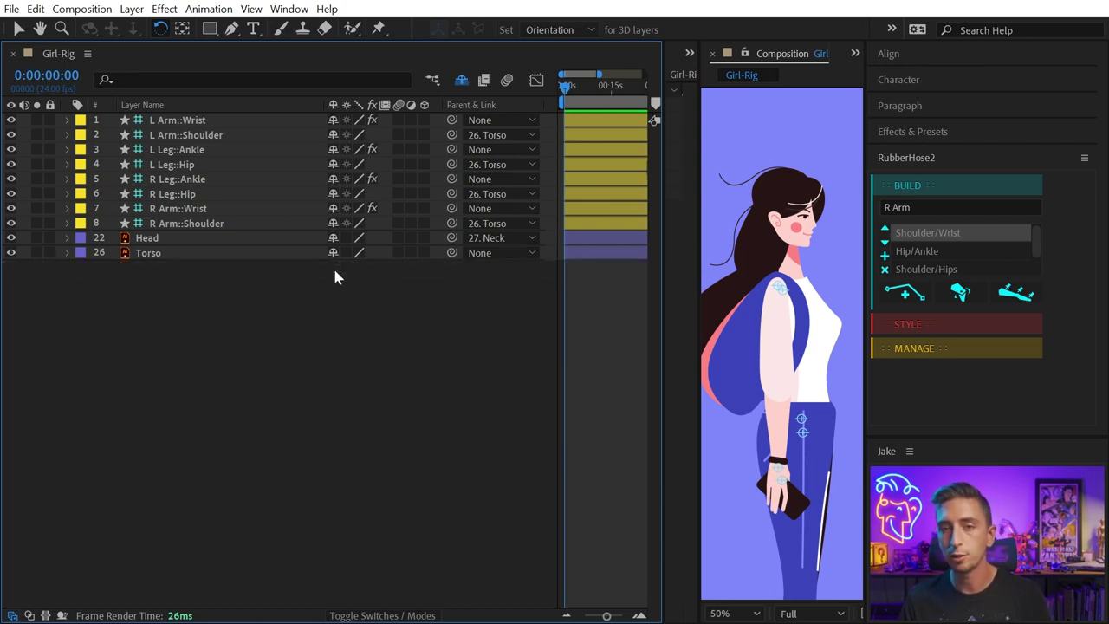
{"action": "left_click_drag", "start_coordinate": [327, 105], "coordinate": [235, 106]}
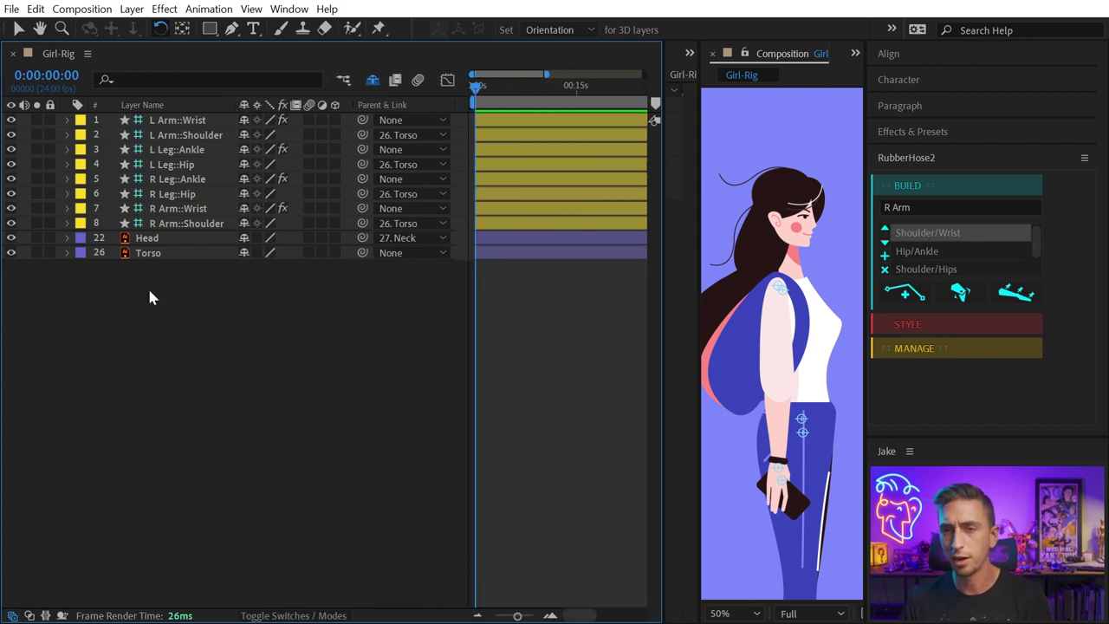
Make the shoulder and hip controllers of both sides shy, invisible and locked, and hide the shy layers again
{"action": "left_click", "coordinate": [182, 135]}
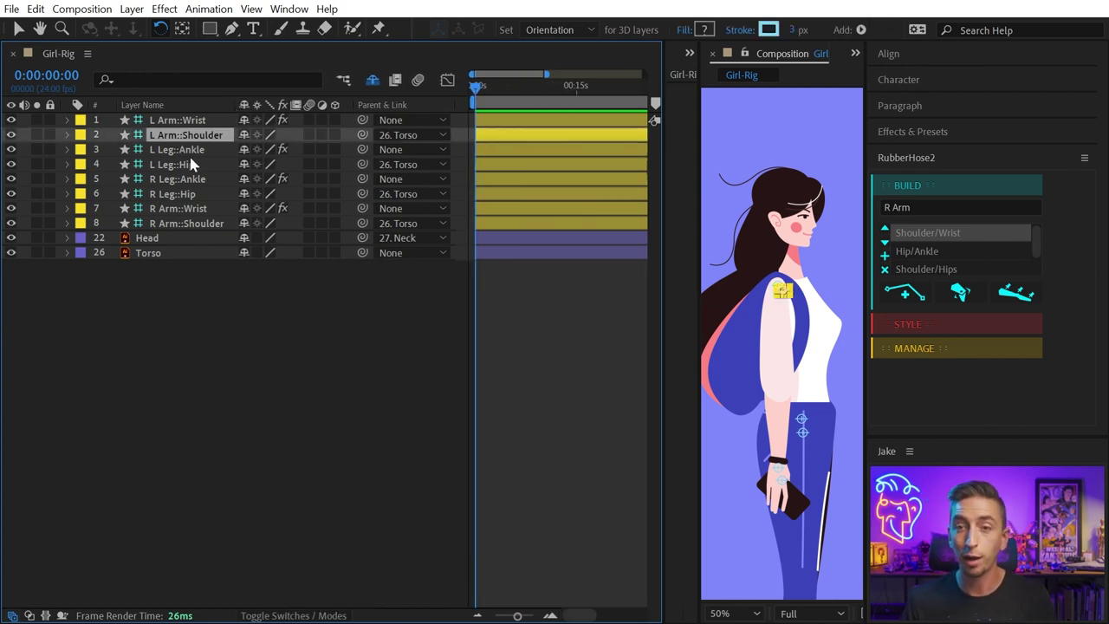
{"action": "left_click", "coordinate": [203, 224], "text": "ctrl"}
{"action": "left_click", "coordinate": [190, 194], "text": "ctrl"}
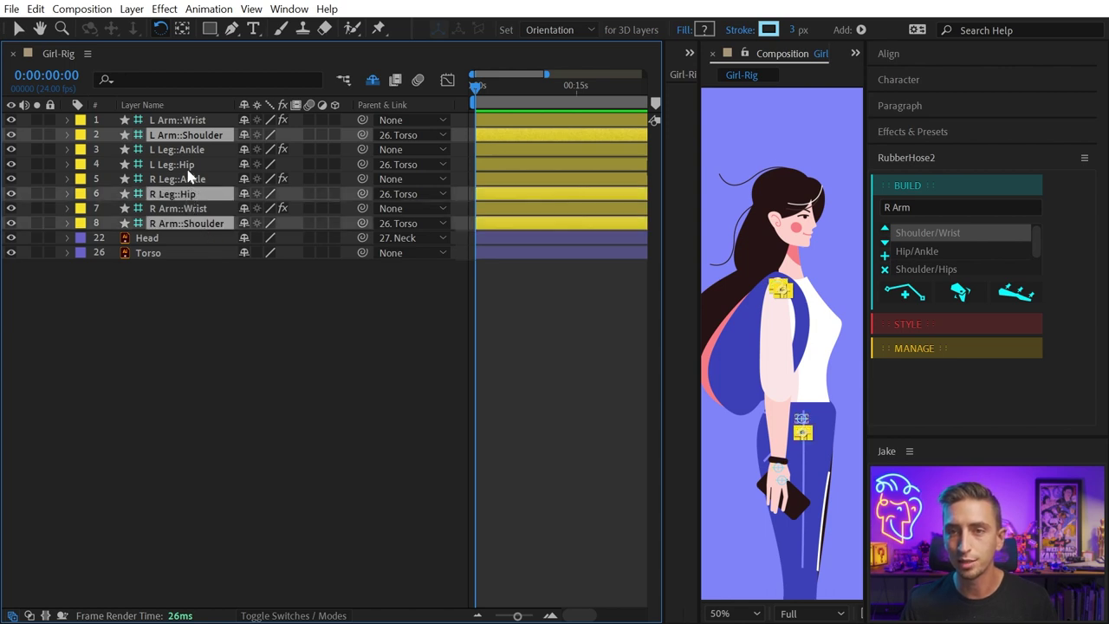
{"action": "left_click", "coordinate": [188, 165], "text": "ctrl"}
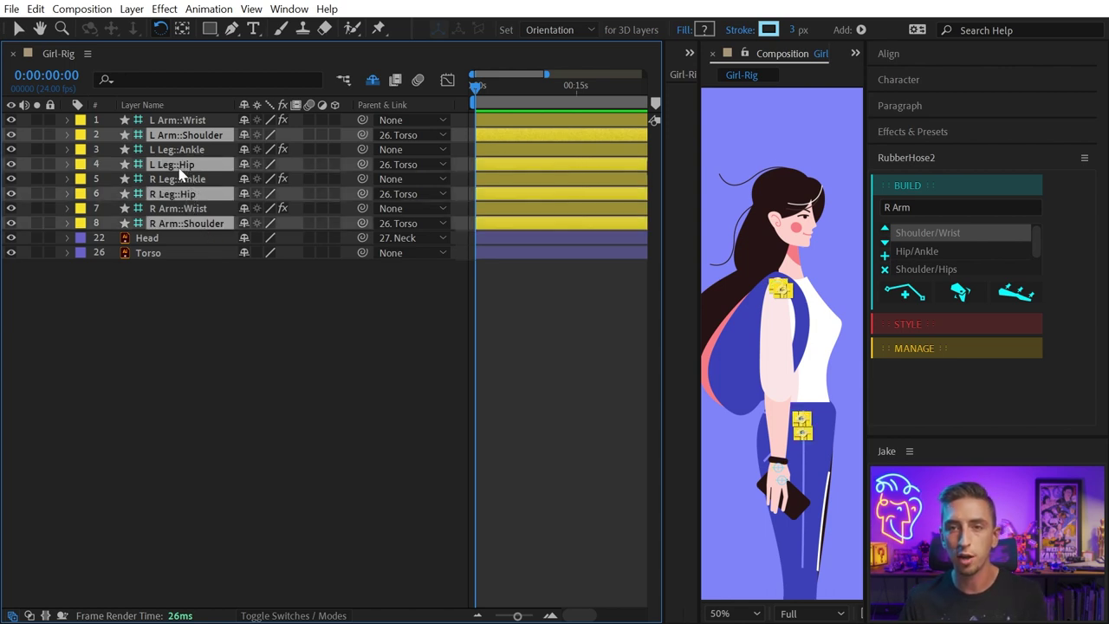
{"action": "left_click", "coordinate": [373, 81]}
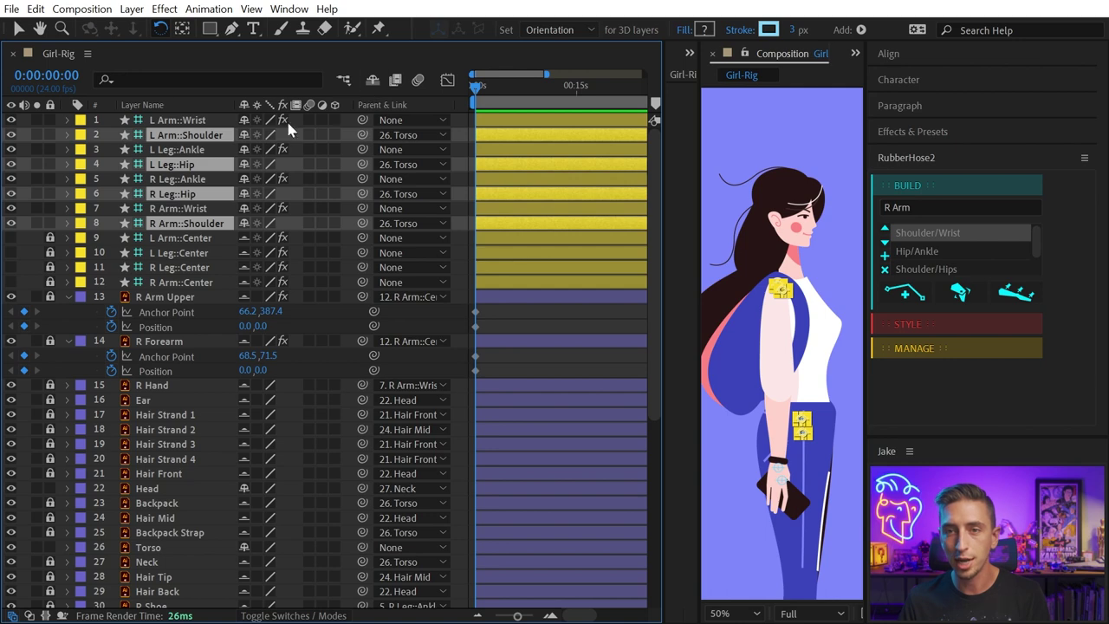
{"action": "left_click", "coordinate": [245, 135]}
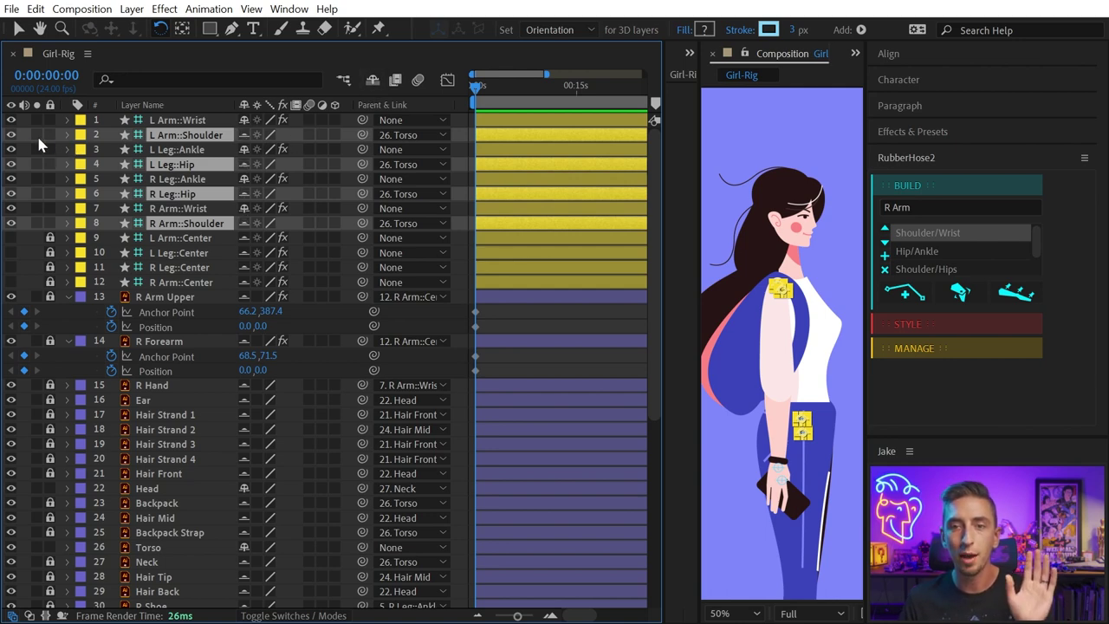
{"action": "left_click", "coordinate": [11, 135]}
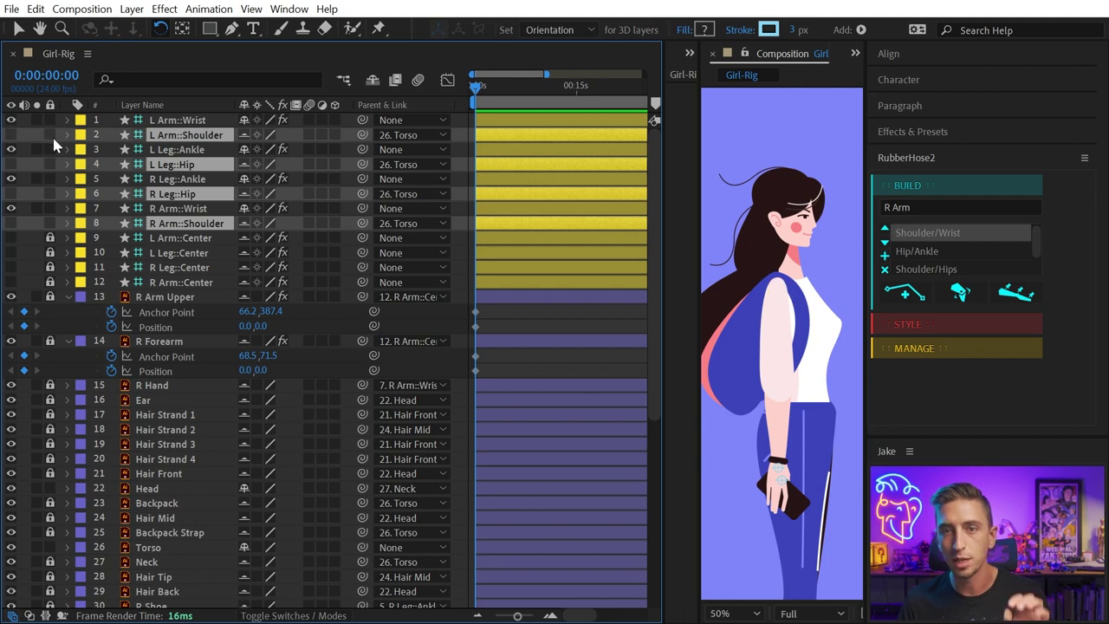
{"action": "left_click", "coordinate": [51, 134]}
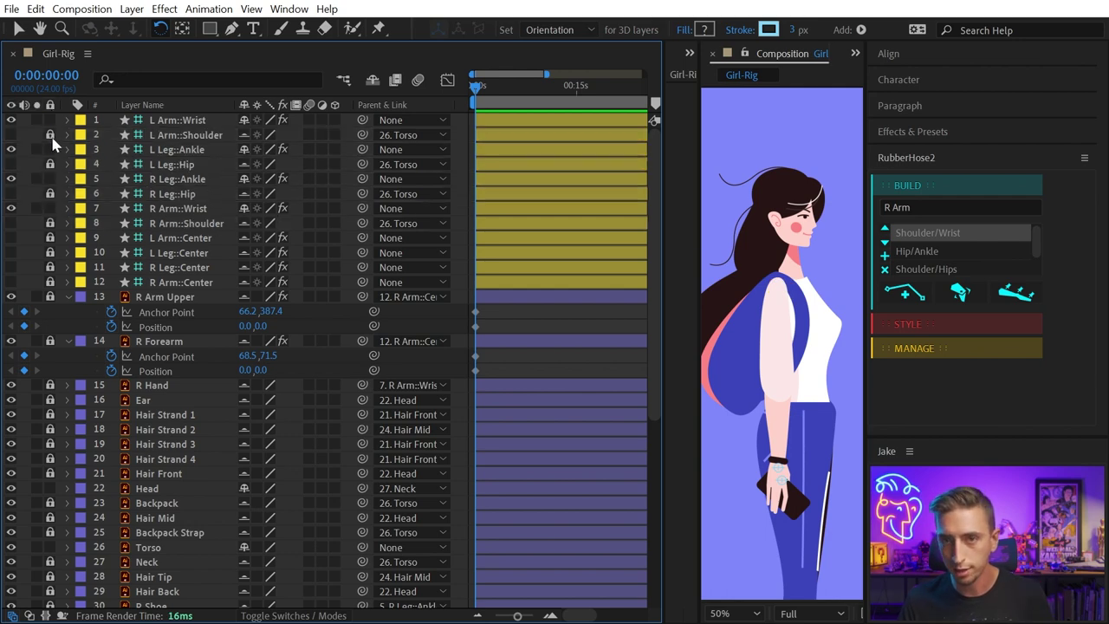
{"action": "left_click", "coordinate": [374, 80]}
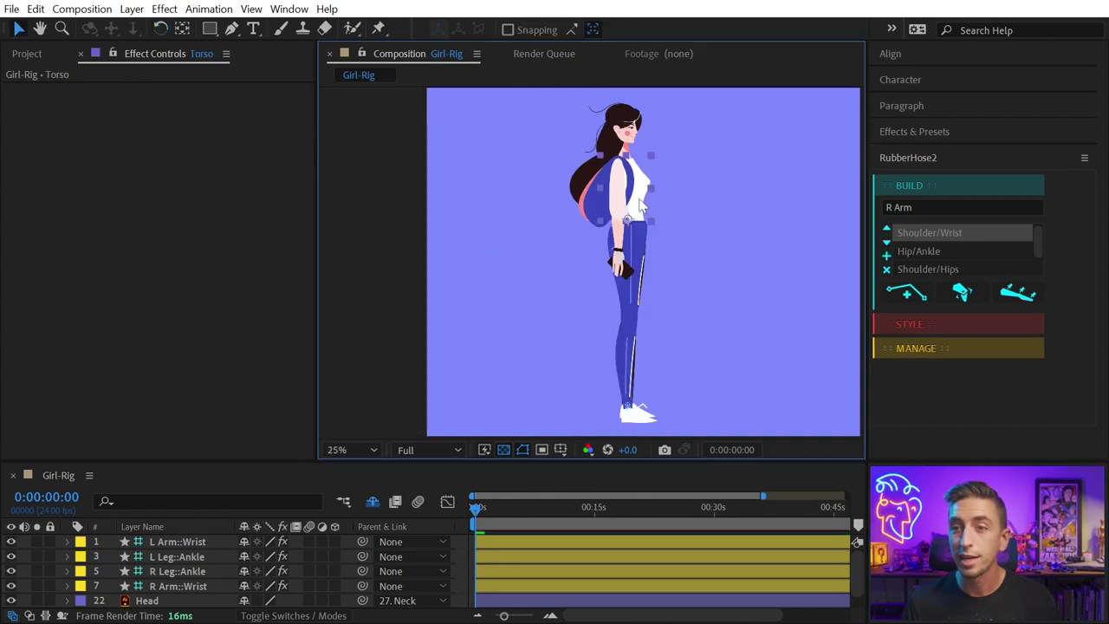
Test the limb behavior by moving the Torso, and undo the move
{"action": "left_click_drag", "start_coordinate": [582, 186], "coordinate": [615, 274]}
{"action": "key", "text": "ctrl+z"}
Disable Auto Rotate End in the RubberHose 2 effect on the R Leg::Ankle and L Leg::Ankle controllers
{"action": "left_click", "coordinate": [629, 408]}
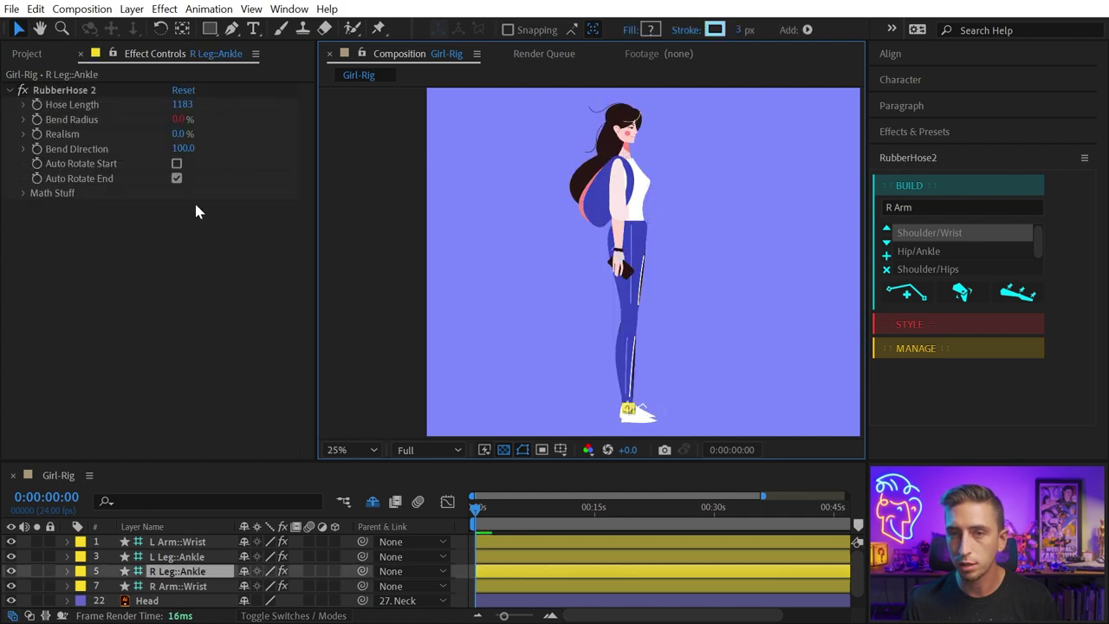
{"action": "left_click", "coordinate": [176, 180]}
{"action": "left_click", "coordinate": [198, 558]}
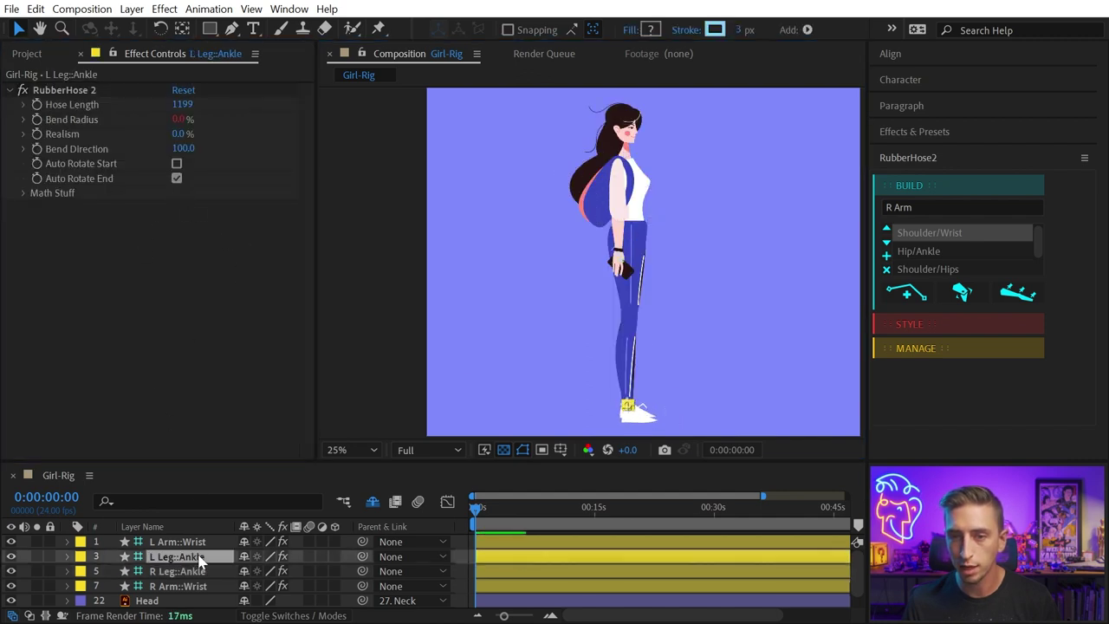
{"action": "left_click", "coordinate": [176, 178]}
{"action": "left_click", "coordinate": [669, 275]}
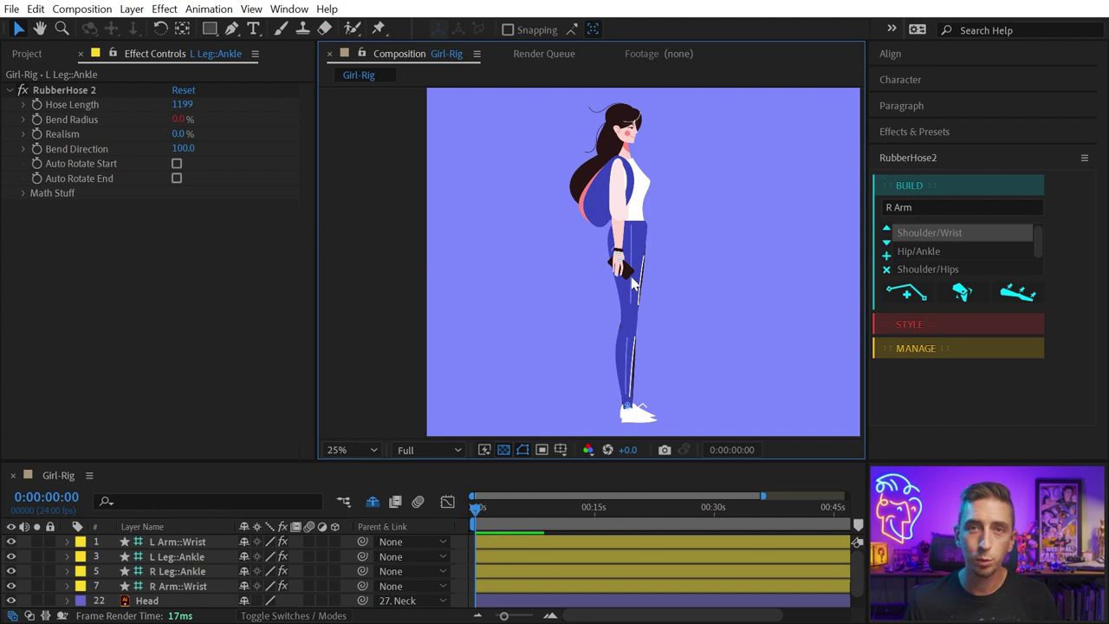
Parent the L Arm::Wrist and R Arm::Wrist controllers to the Torso, and test the link with a Torso move that is undone
{"action": "left_click_drag", "start_coordinate": [582, 248], "coordinate": [636, 268]}
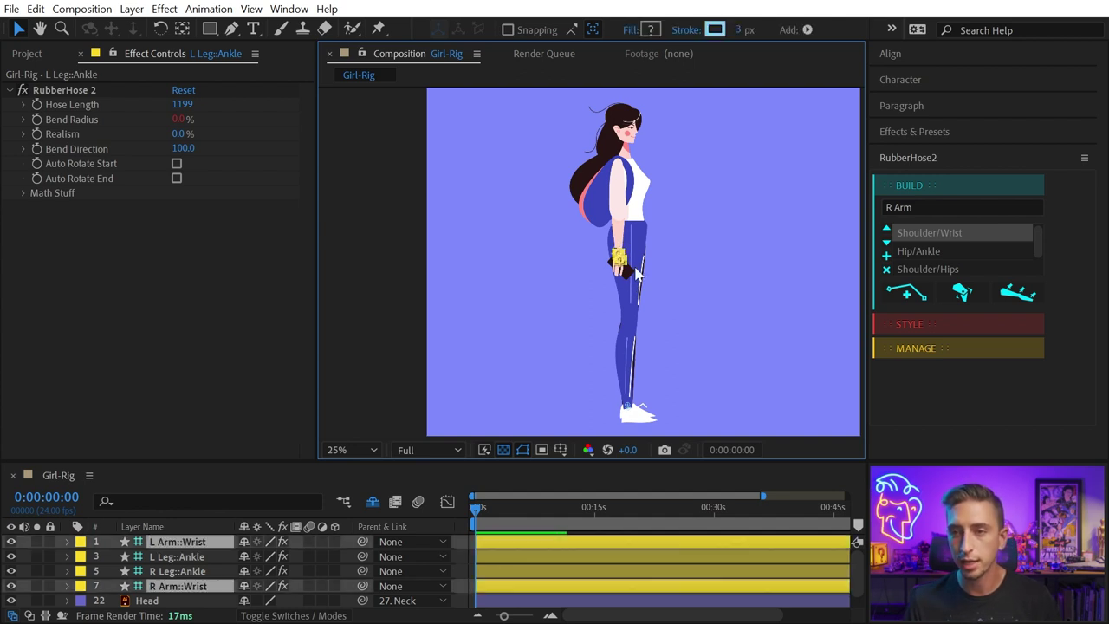
{"action": "left_click", "coordinate": [416, 542]}
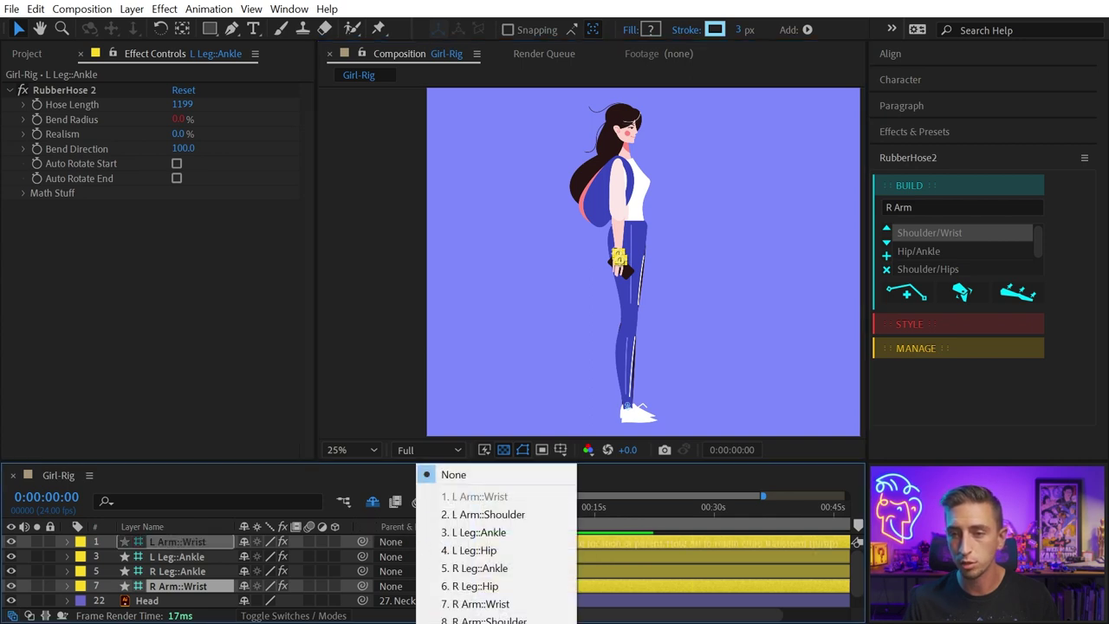
{"action": "left_click", "coordinate": [486, 622]}
{"action": "left_click", "coordinate": [721, 248]}
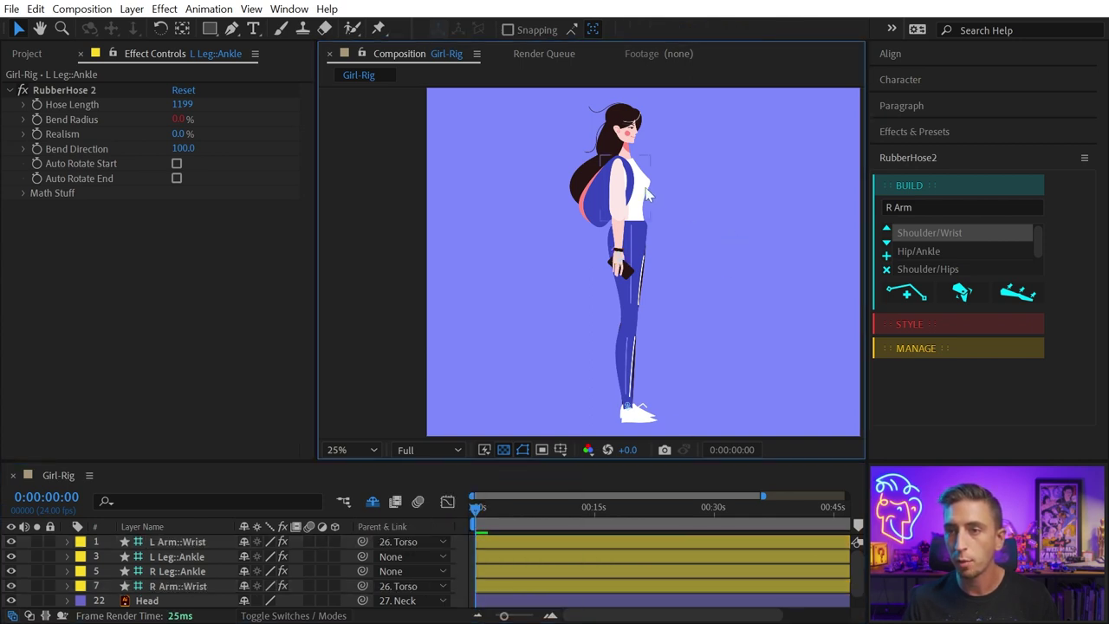
{"action": "left_click_drag", "start_coordinate": [645, 192], "coordinate": [663, 225]}
{"action": "key", "text": "ctrl+z"}
Pose the character in a walking stance by repositioning the wrist and ankle controllers and moving the Torso forward and down
{"action": "mouse_move", "coordinate": [596, 228]}
{"action": "left_mouse_down"}
{"action": "mouse_move", "coordinate": [578, 230]}
{"action": "mouse_move", "coordinate": [589, 213]}
{"action": "left_mouse_up"}
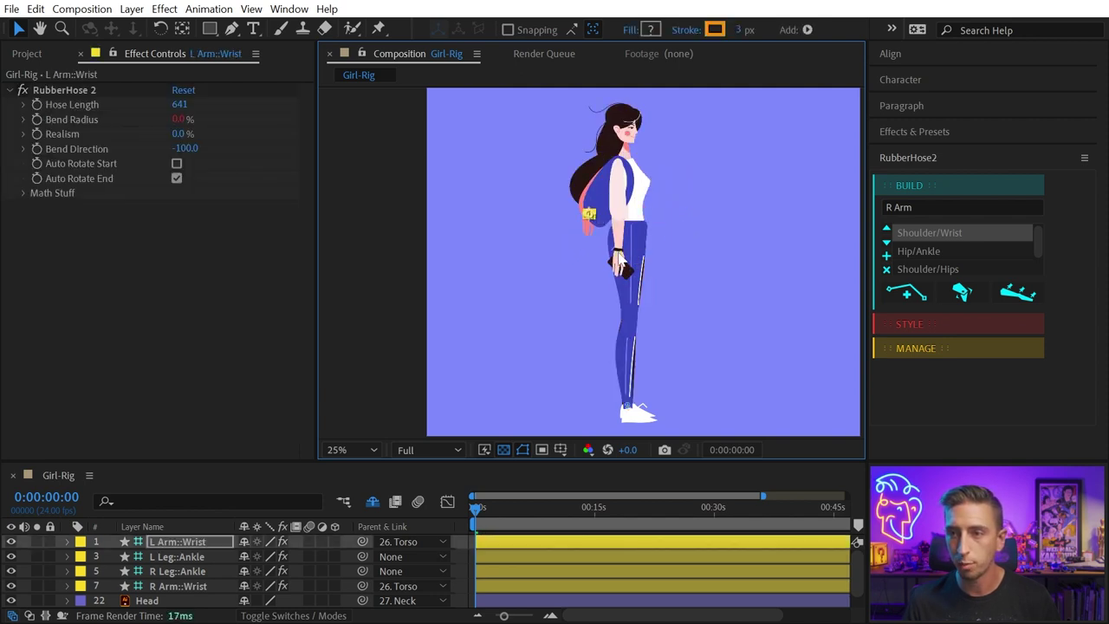
{"action": "left_click_drag", "start_coordinate": [617, 253], "coordinate": [636, 217]}
{"action": "left_click_drag", "start_coordinate": [628, 405], "coordinate": [602, 416]}
{"action": "left_click", "coordinate": [643, 230]}
{"action": "mouse_move", "coordinate": [643, 230]}
{"action": "left_mouse_down"}
{"action": "mouse_move", "coordinate": [643, 204]}
{"action": "mouse_move", "coordinate": [668, 222]}
{"action": "mouse_move", "coordinate": [661, 235]}
{"action": "left_mouse_up"}
Select the Head layer and activate the Rotation tool for posing it
{"action": "left_click", "coordinate": [643, 161]}
{"action": "key", "text": "w"}
{"action": "key", "text": "w"}
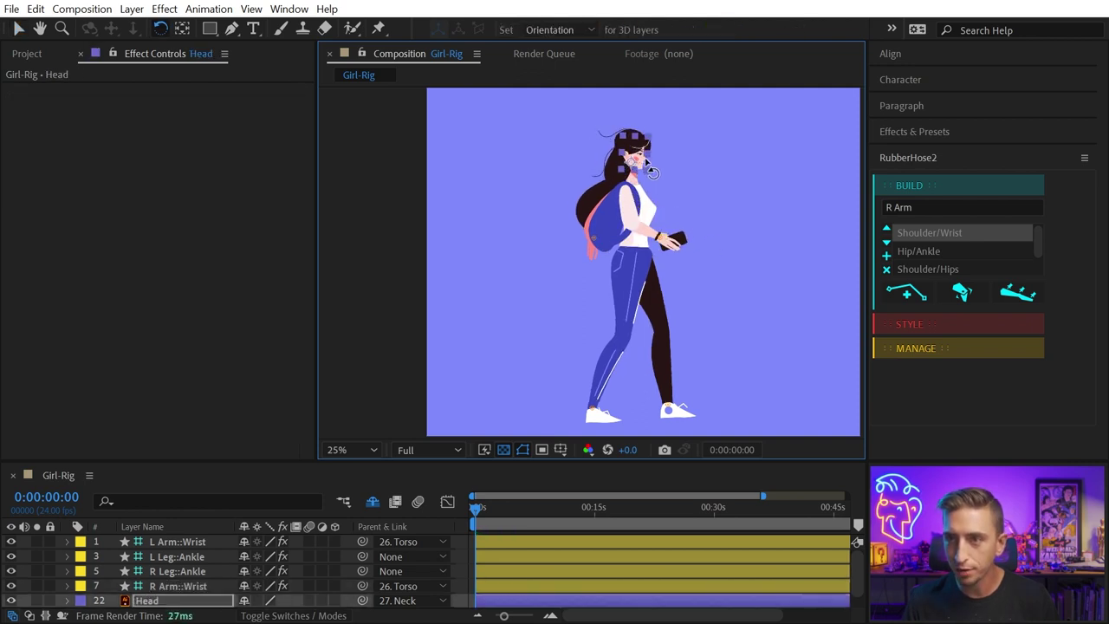